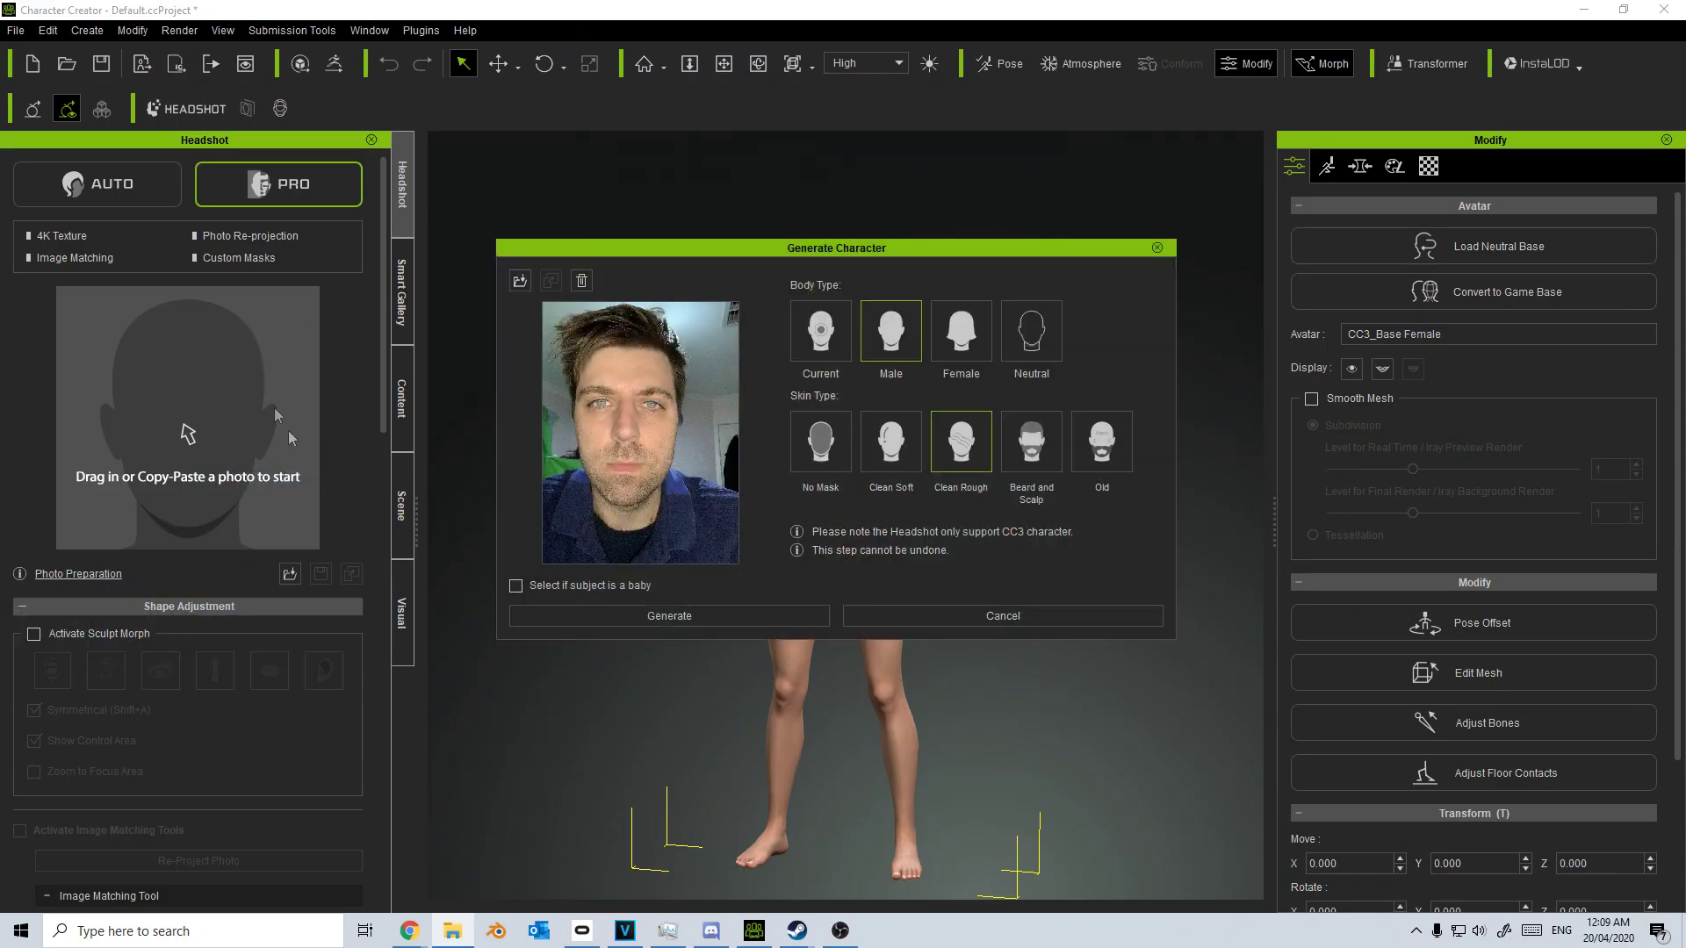
Keep the Male body type, pick the Beard and Scalp skin type, and generate the character from the photo
mouse_move(660, 450)
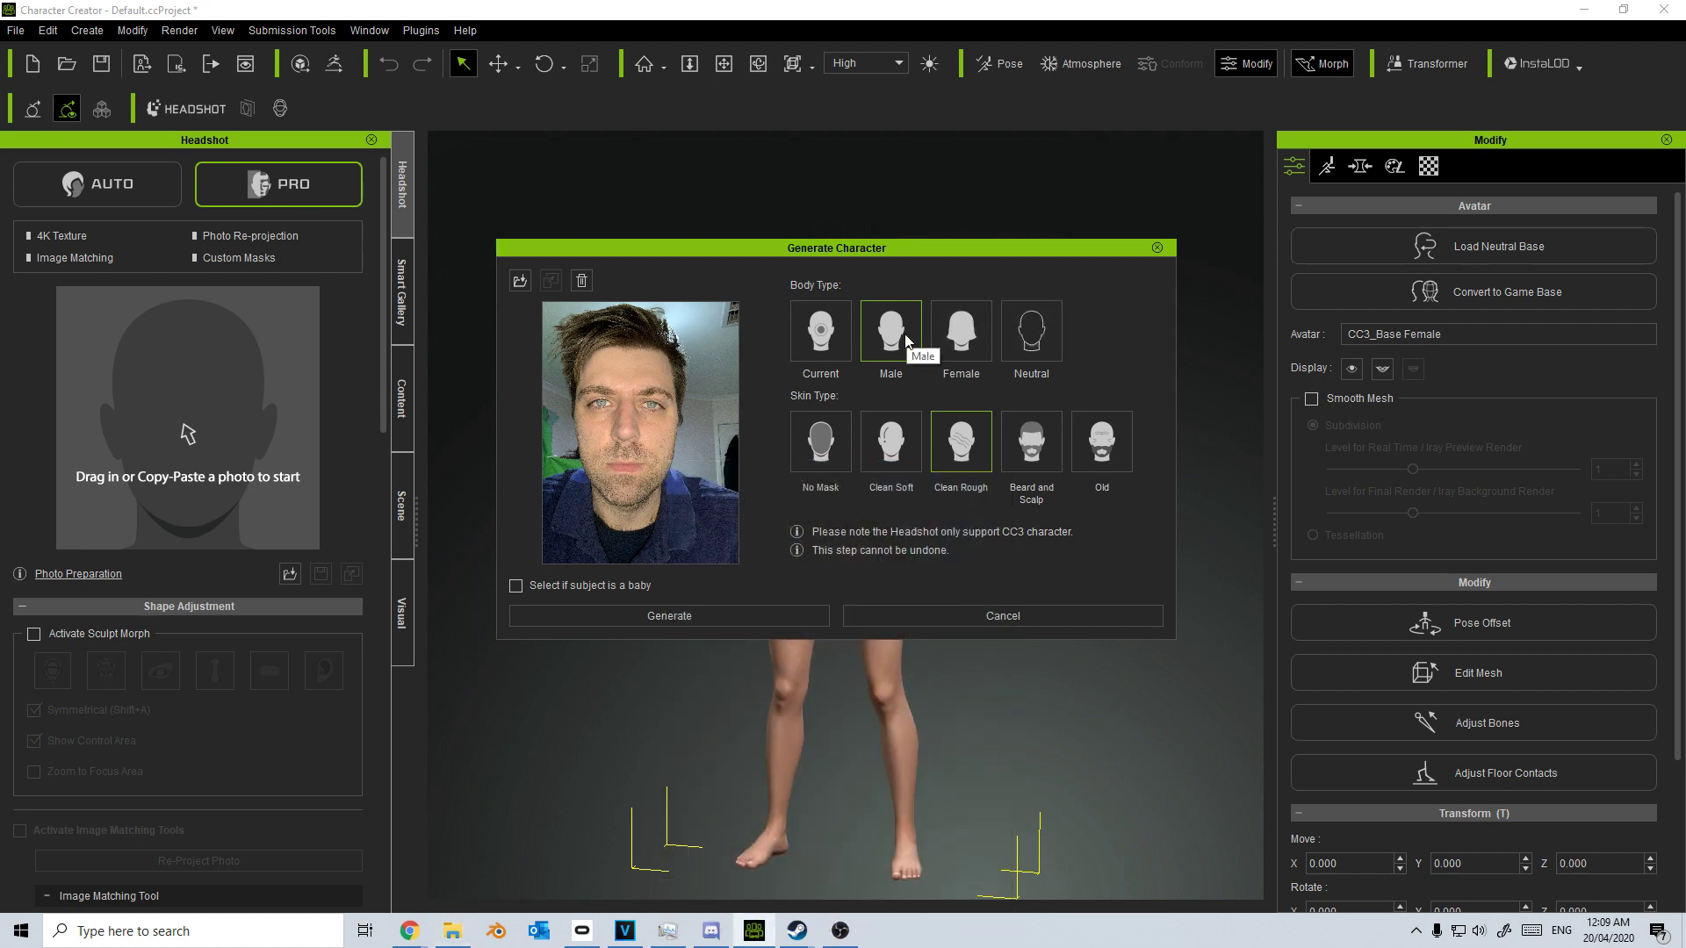
click(1055, 460)
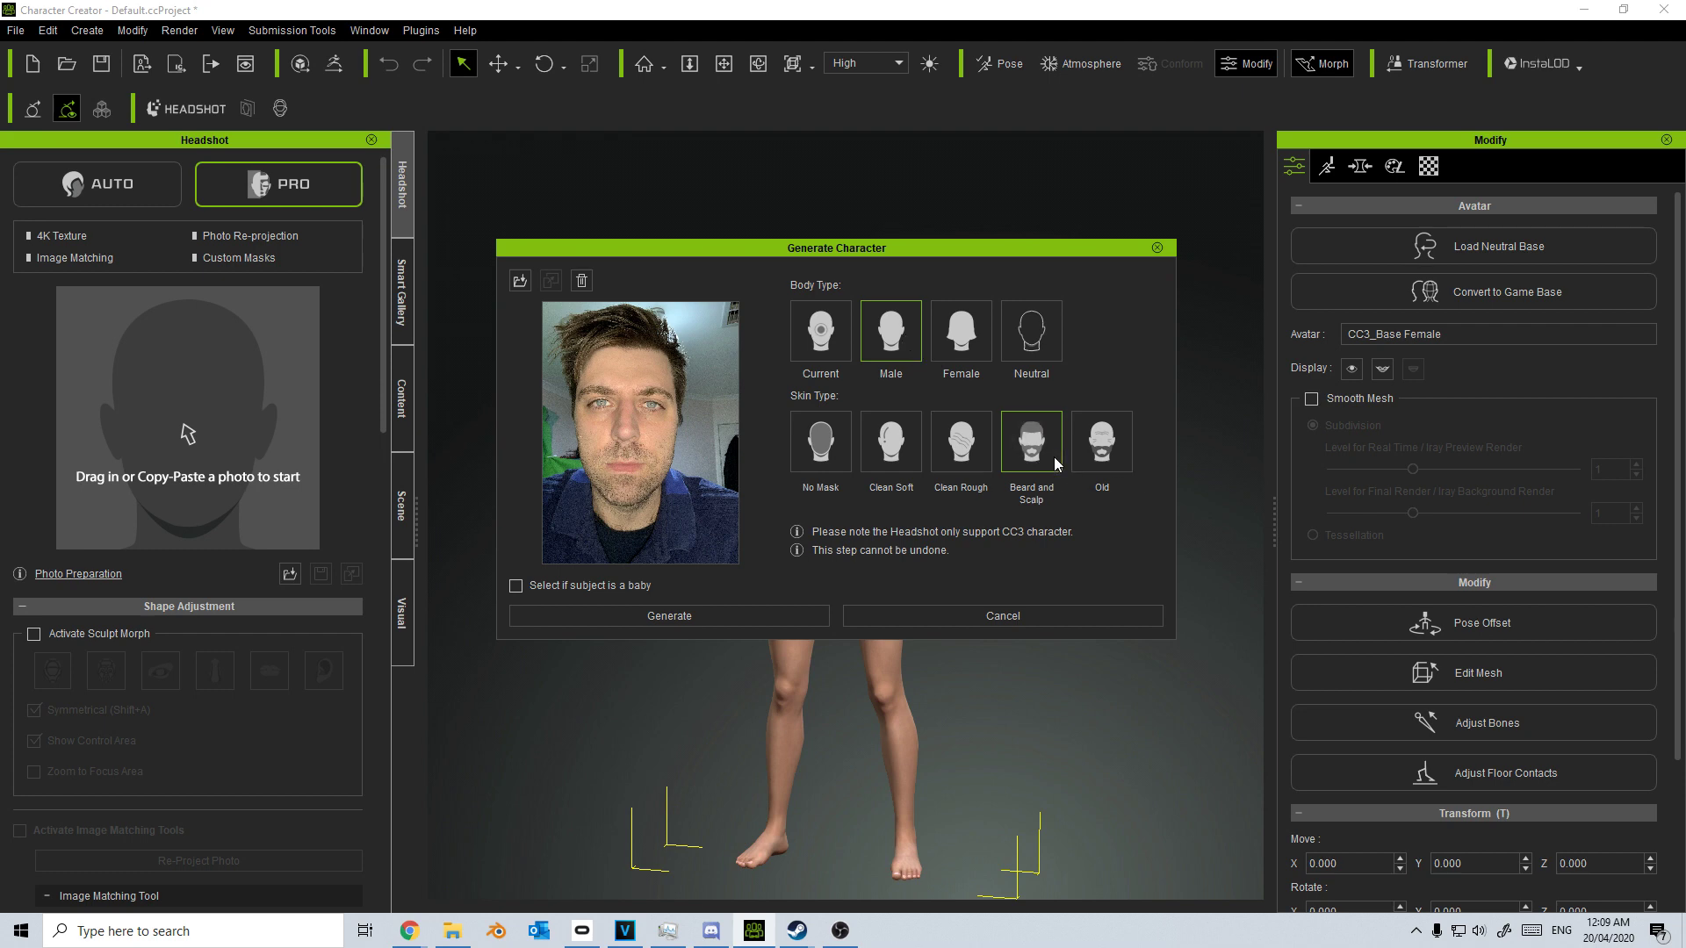
click(695, 615)
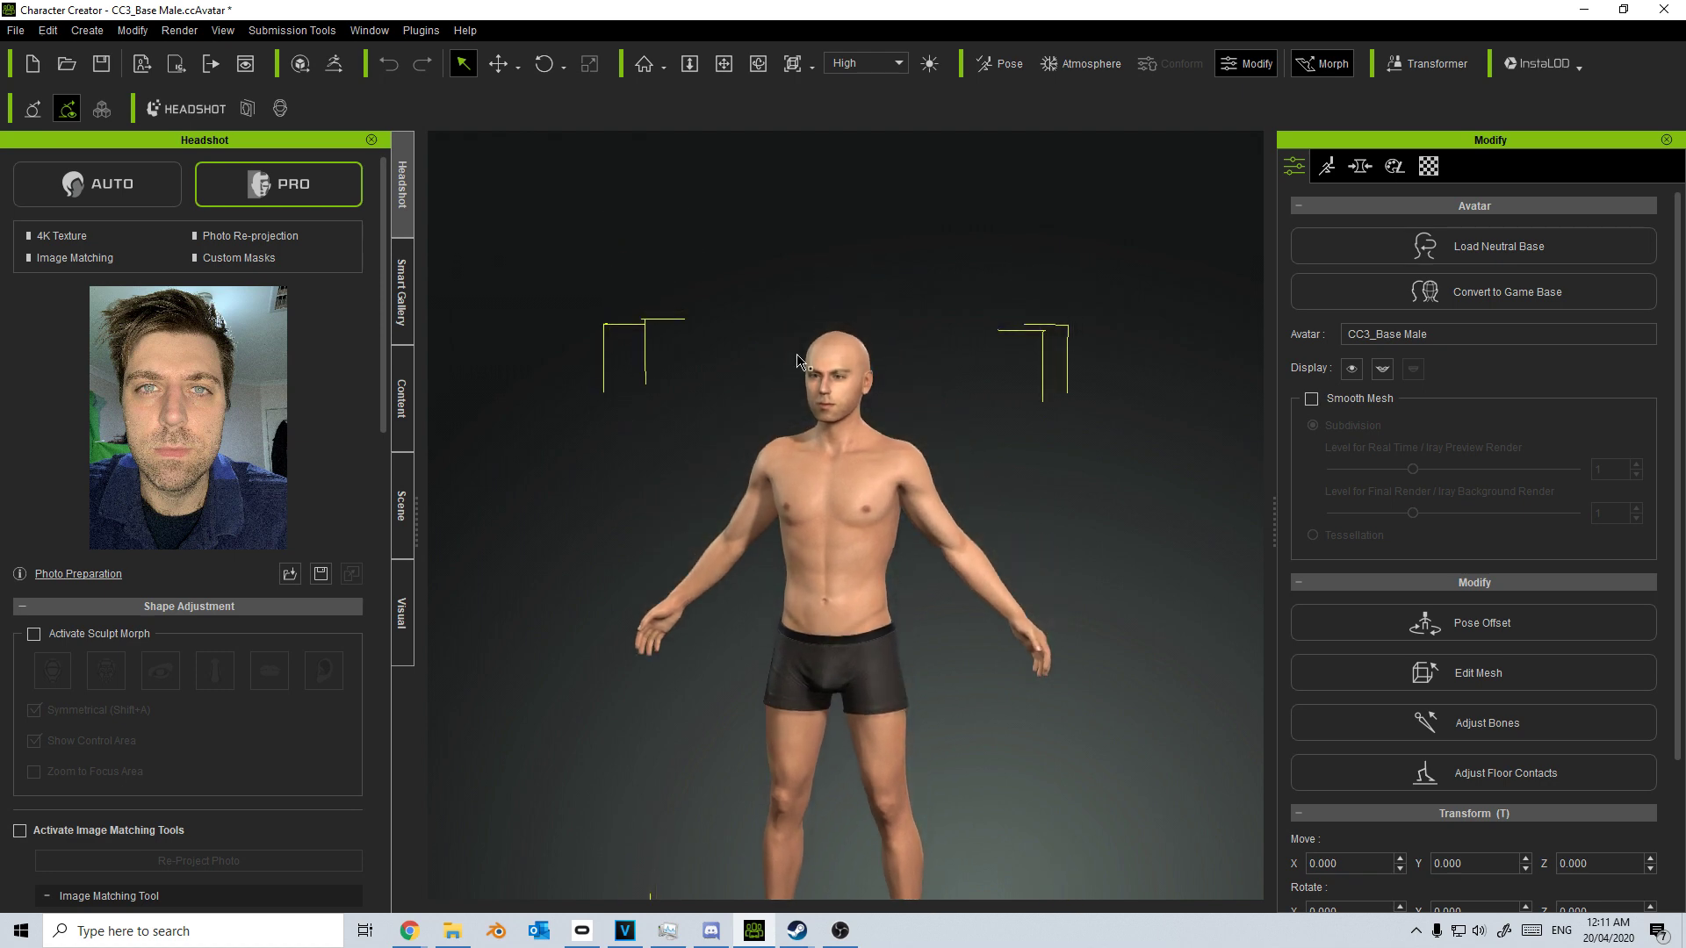
scroll(688, 355, up, 6)
middle_drag(704, 353, 735, 471)
scroll(735, 472, up, 3)
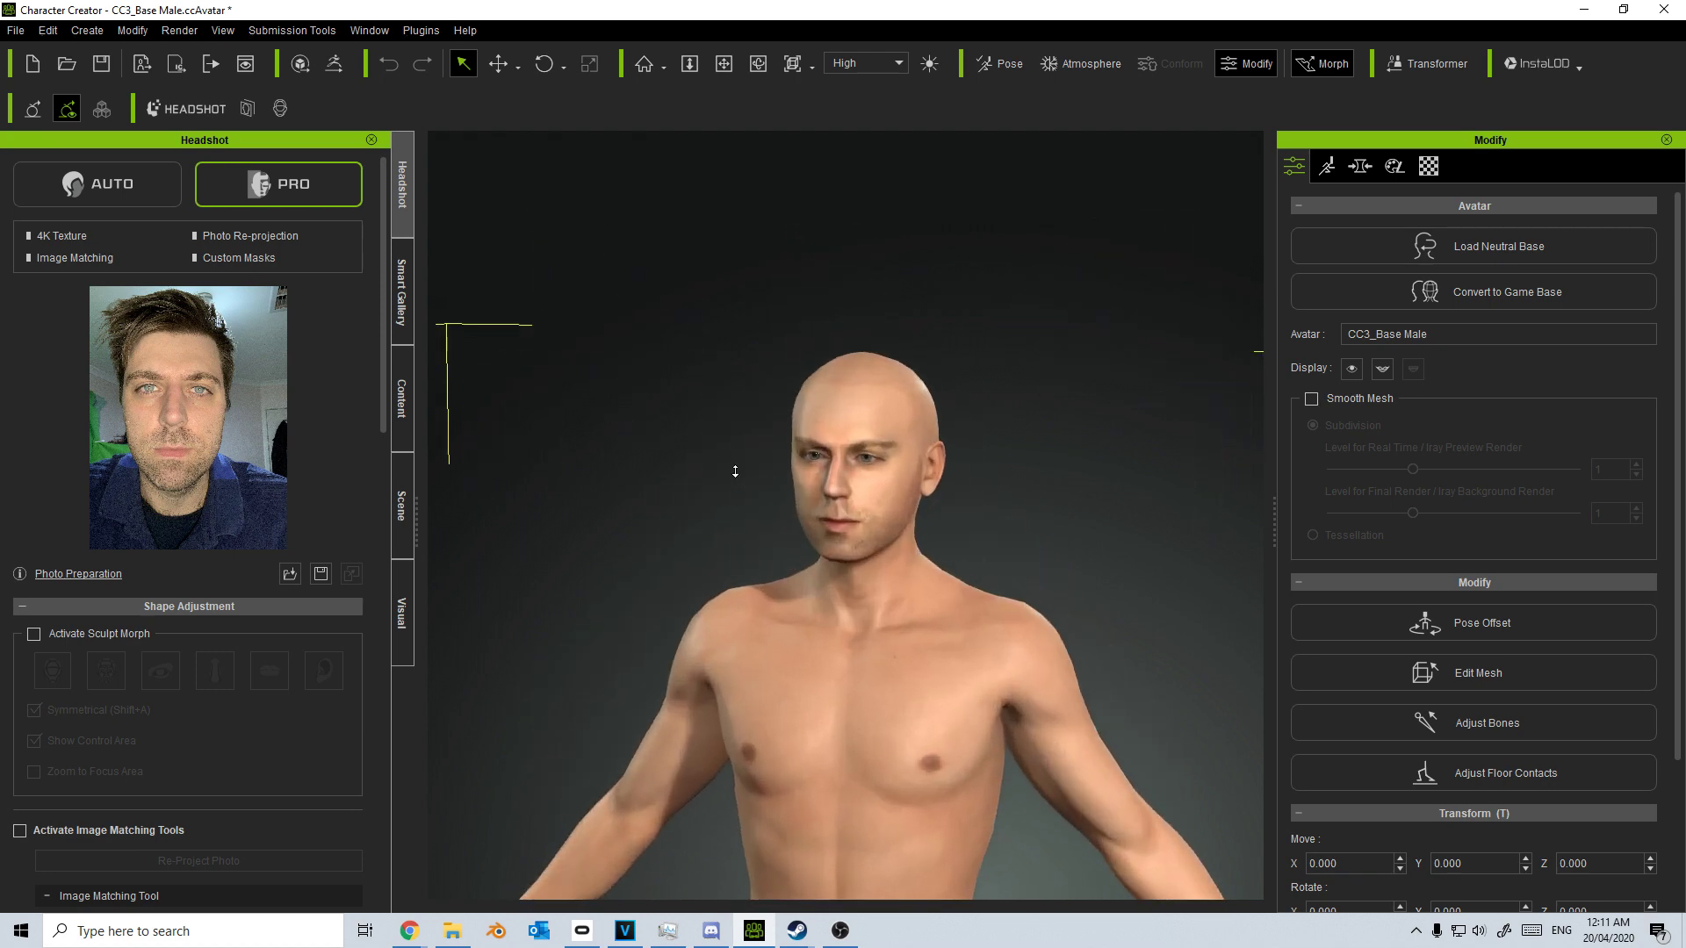
scroll(735, 472, up, 5)
scroll(694, 518, up, 3)
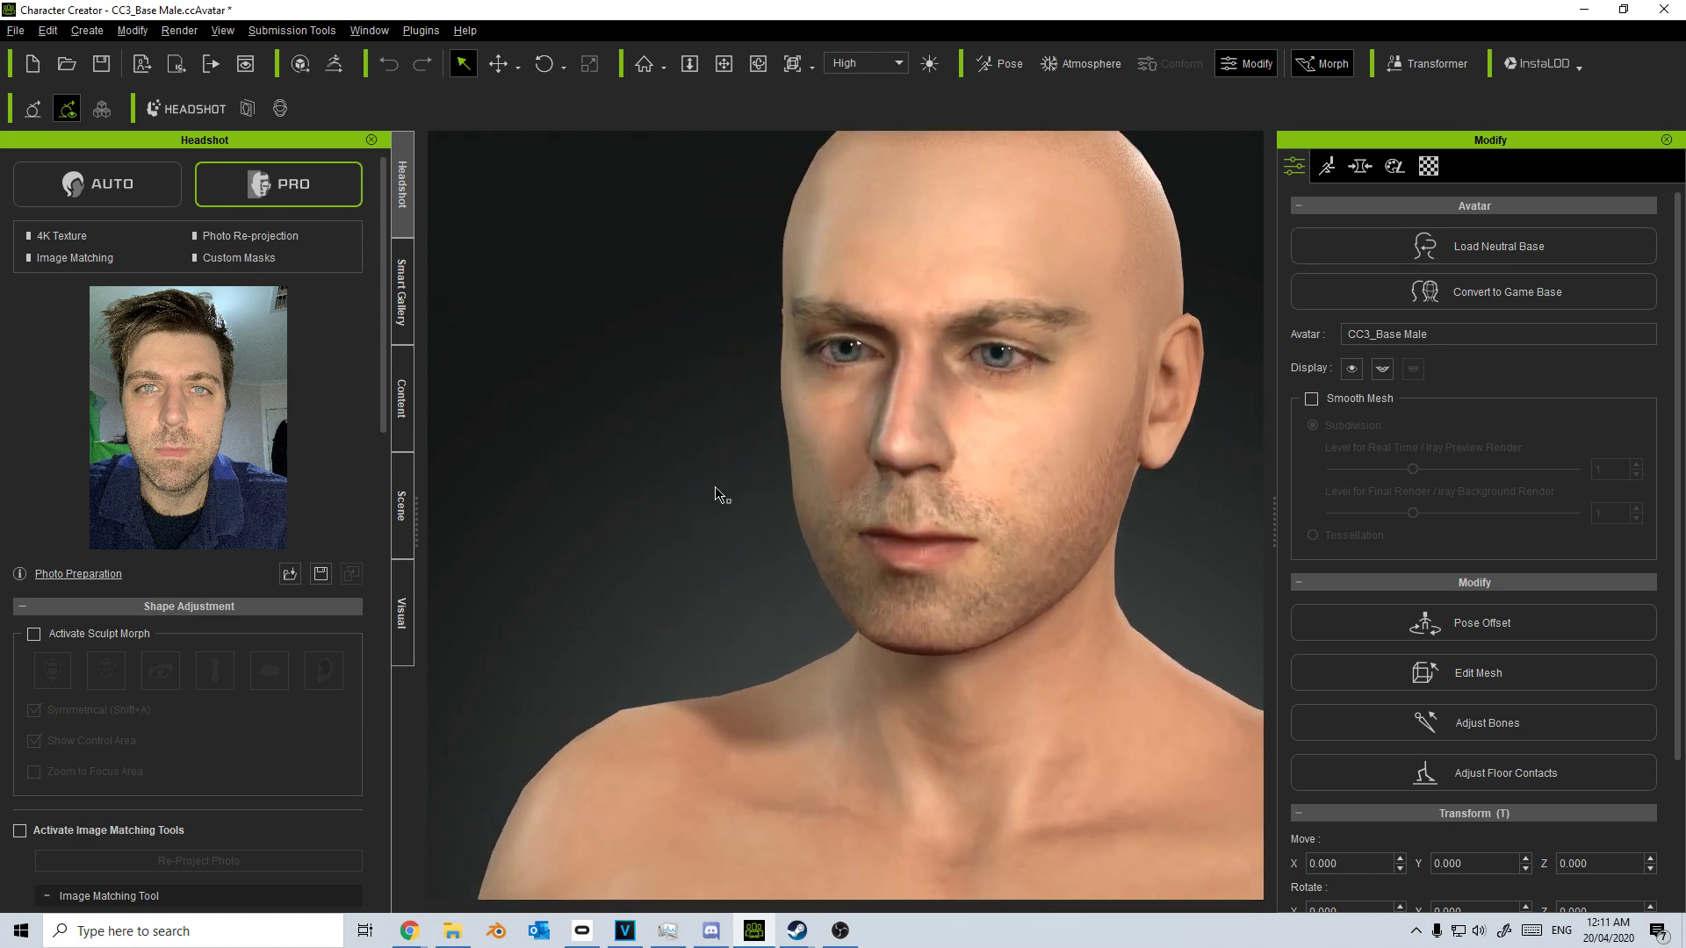
right_drag(716, 493, 673, 540)
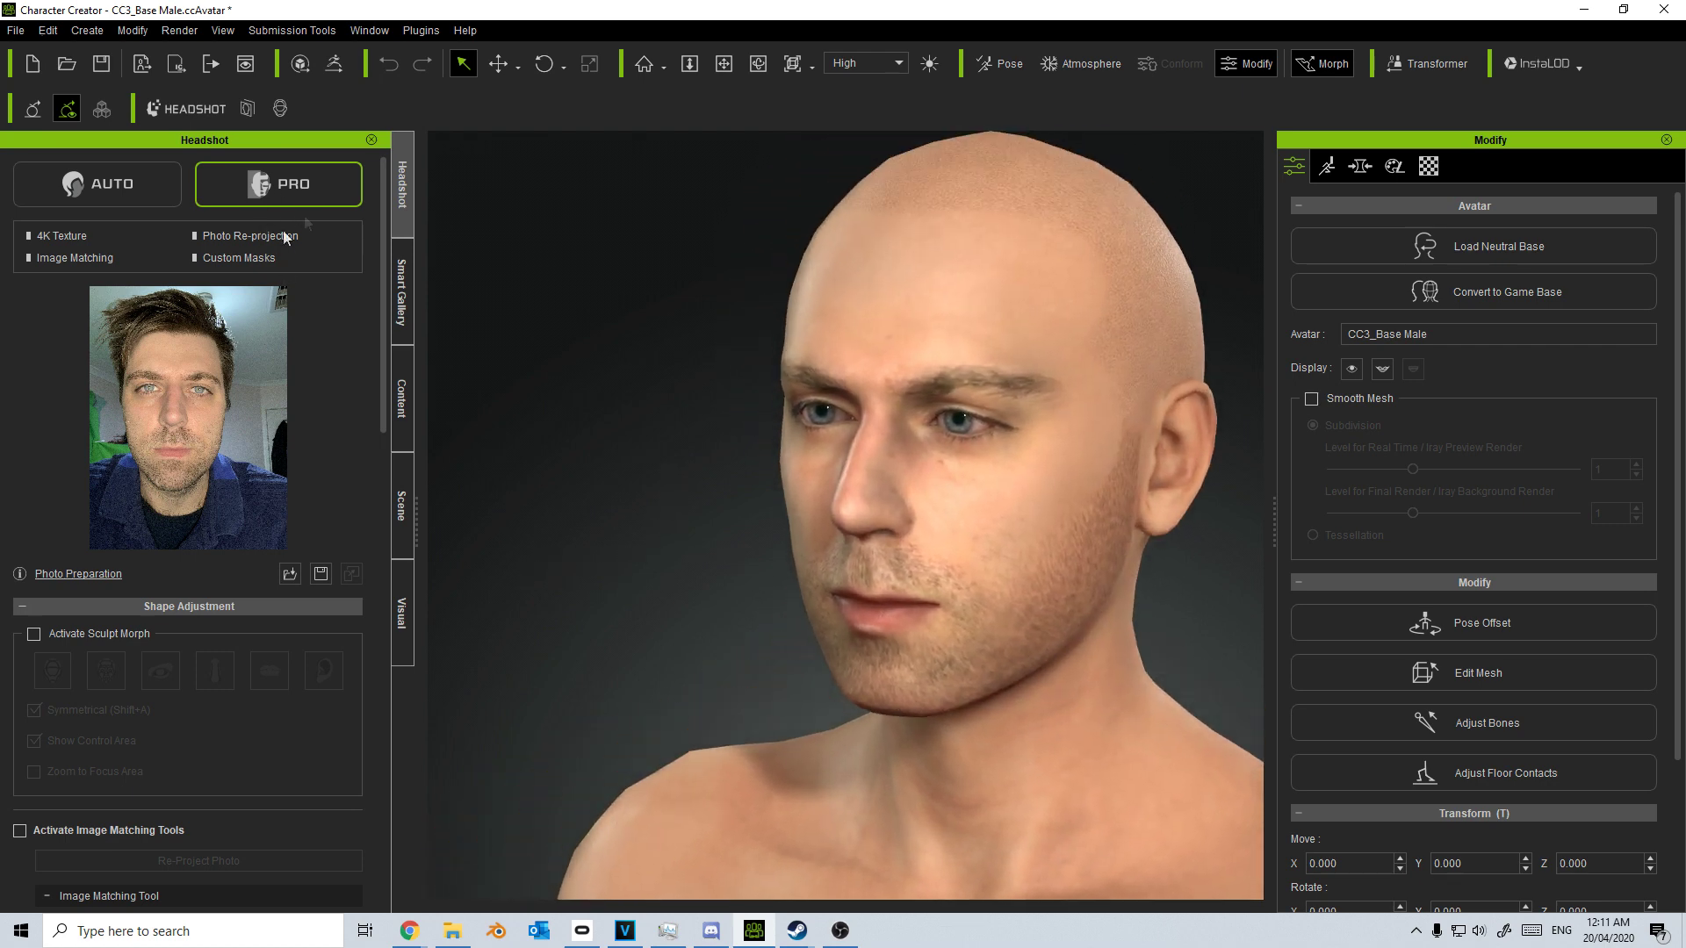
middle_drag(603, 556, 571, 543)
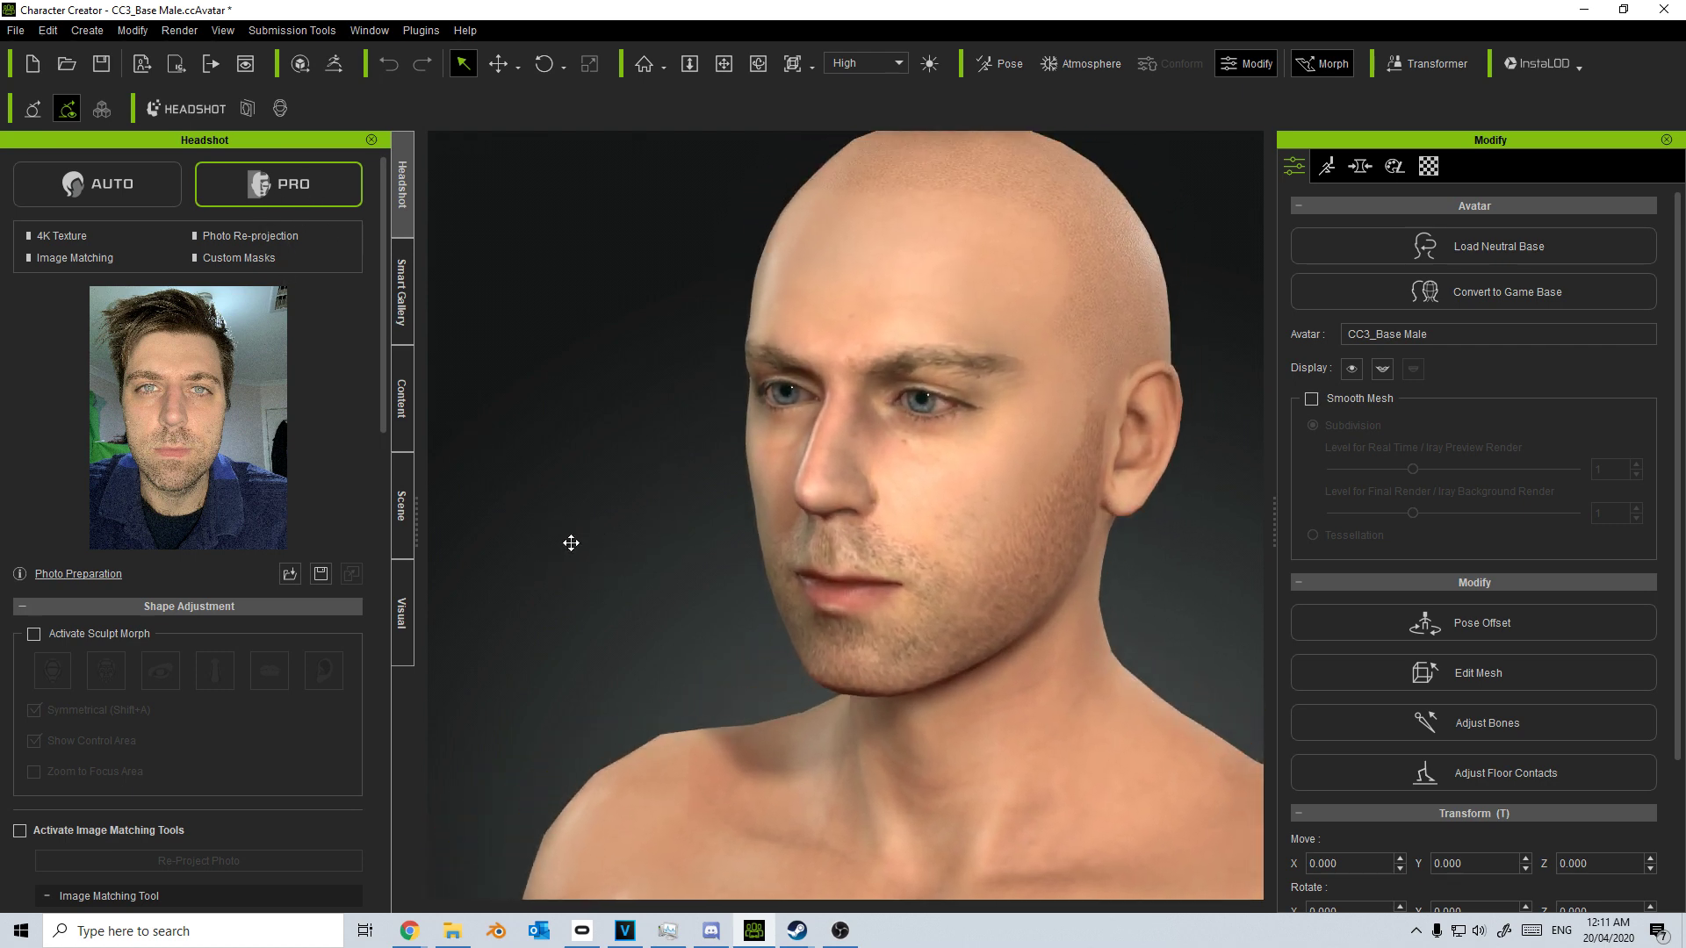
right_drag(644, 591, 446, 630)
right_drag(594, 662, 961, 452)
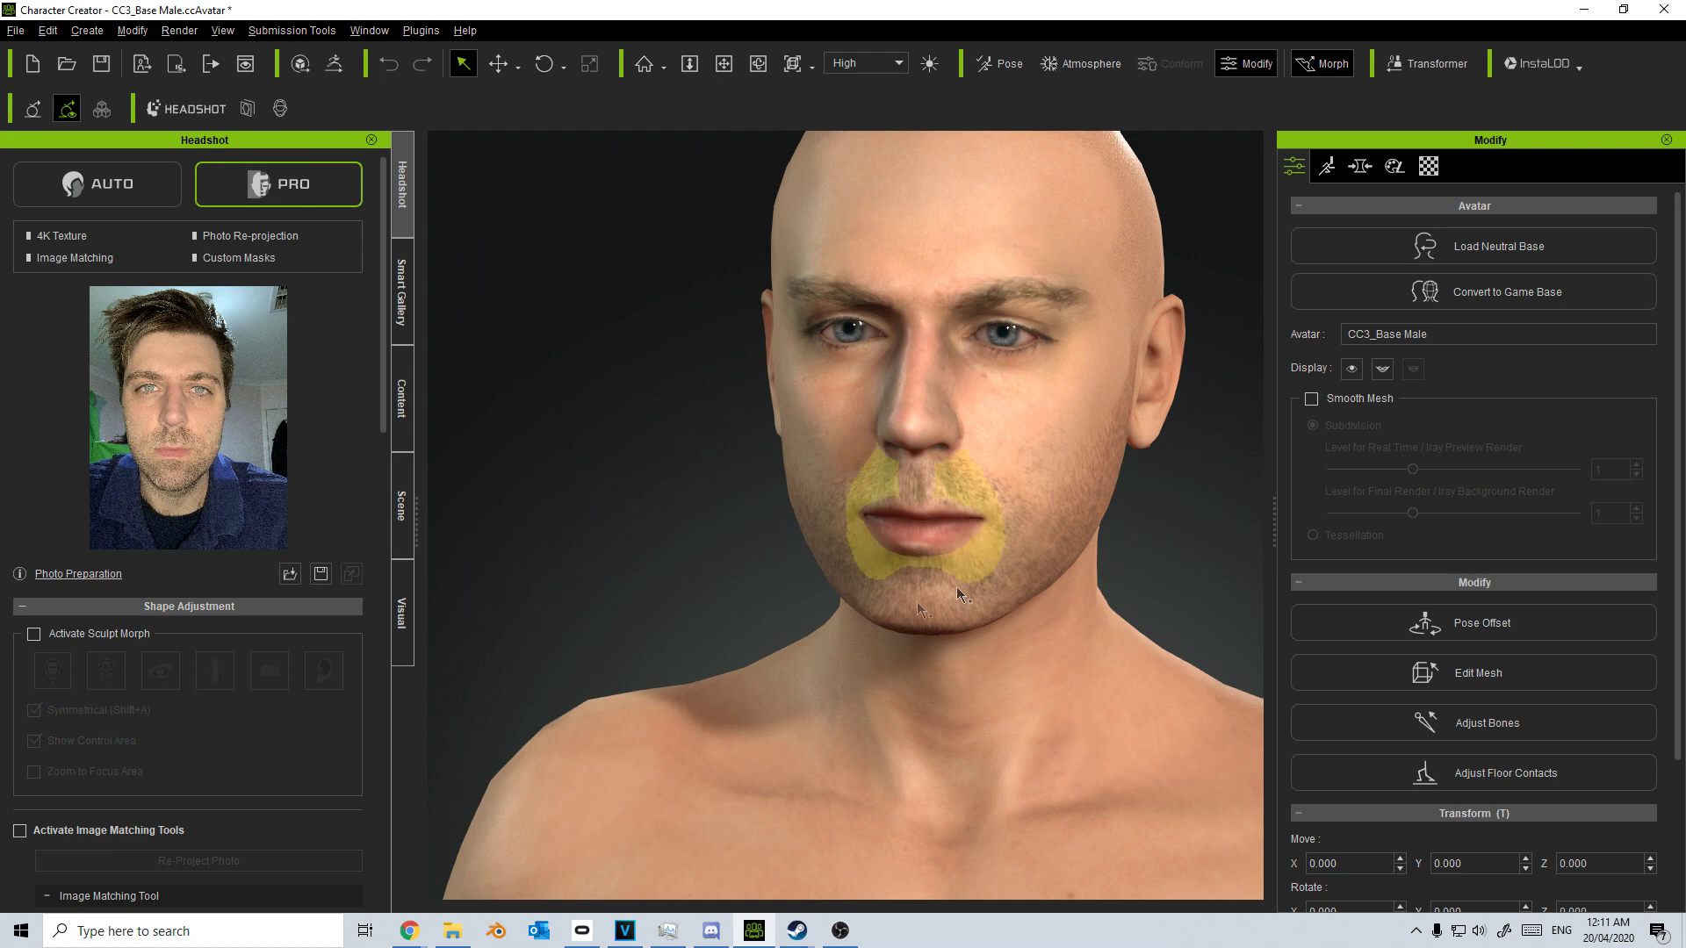
middle_drag(600, 620, 619, 467)
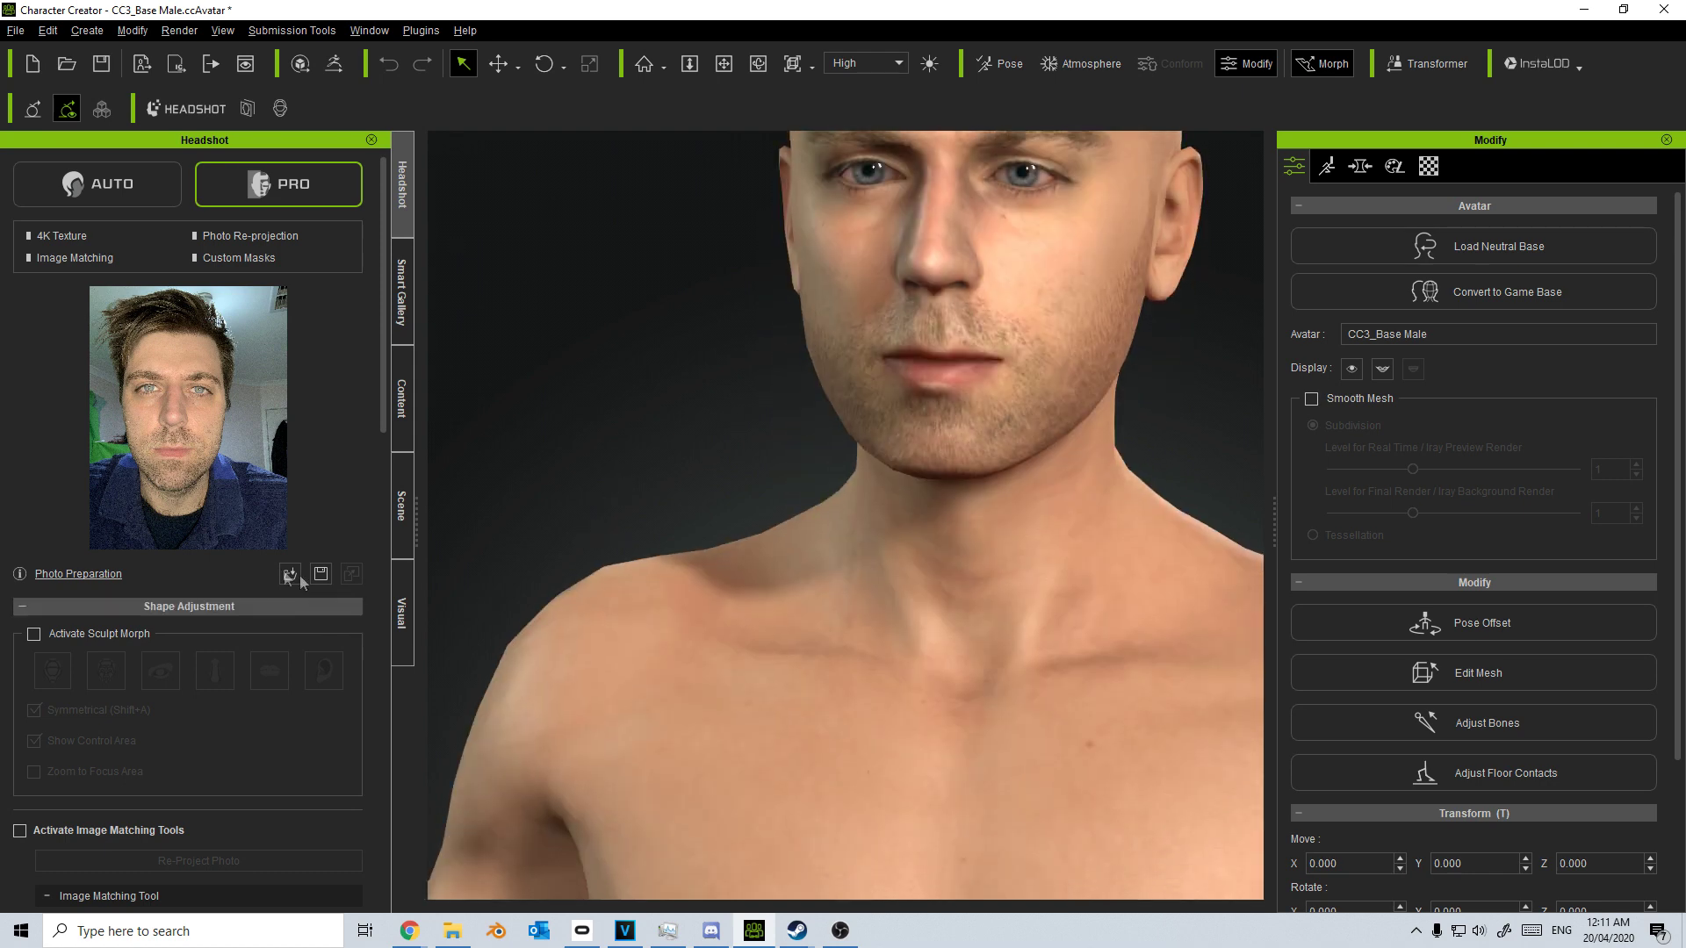
Turn on sculpt morphing and the photo matching overlay at full opacity
click(34, 634)
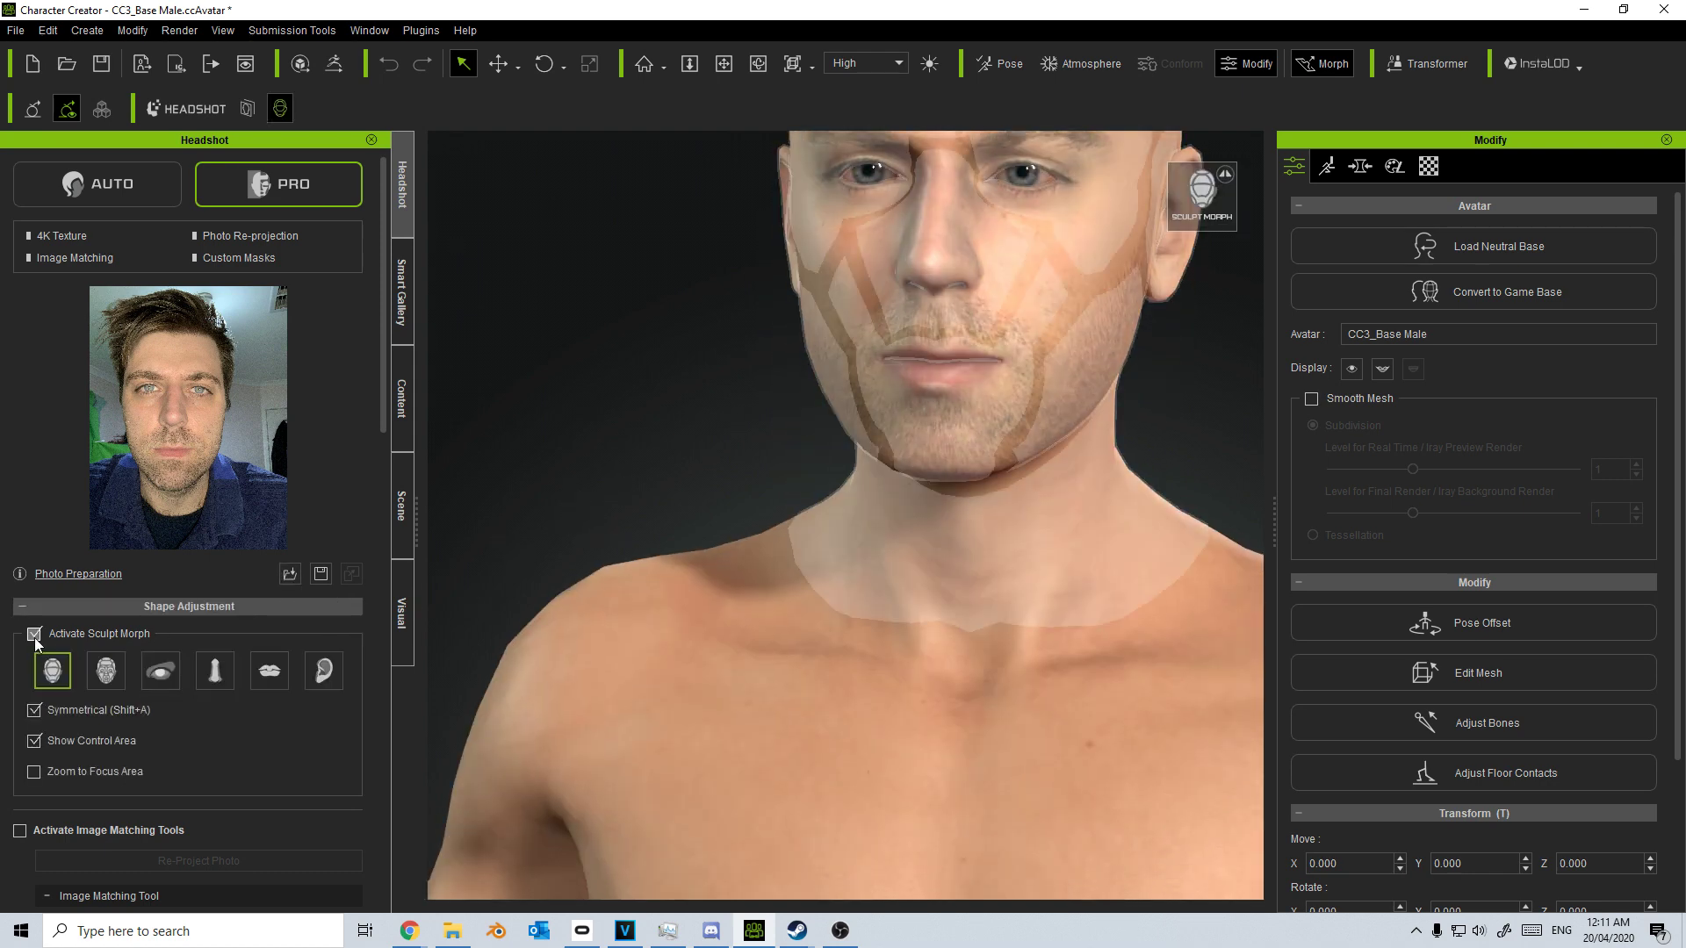
middle_drag(616, 514, 549, 589)
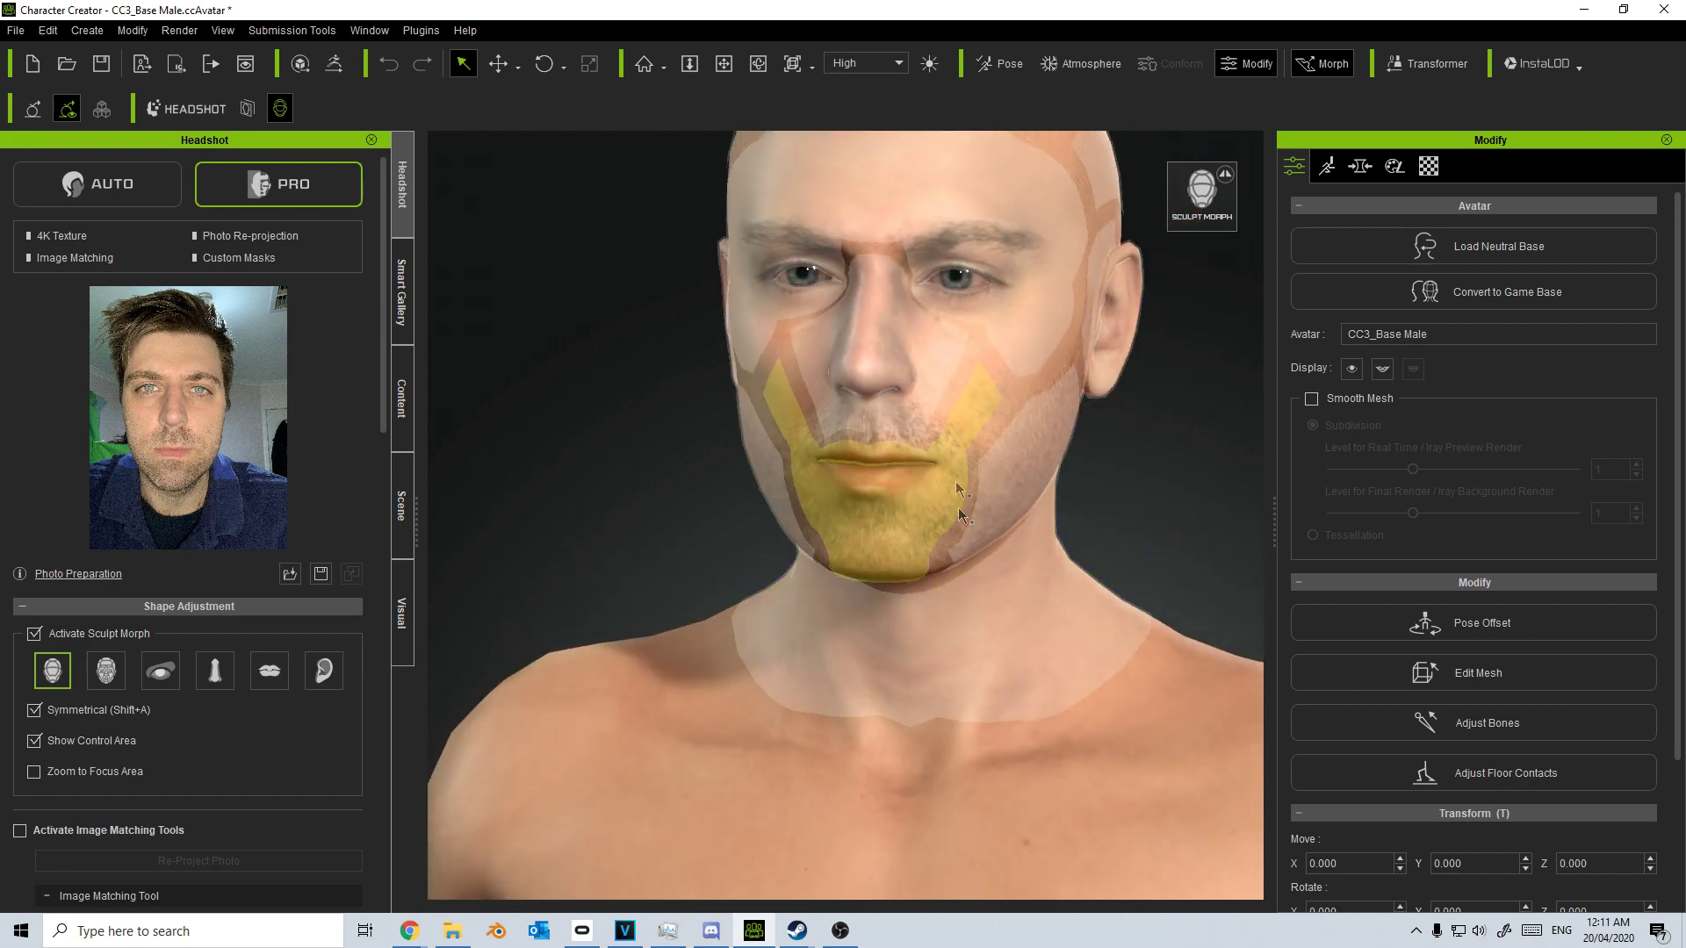
scroll(77, 822, down, 1)
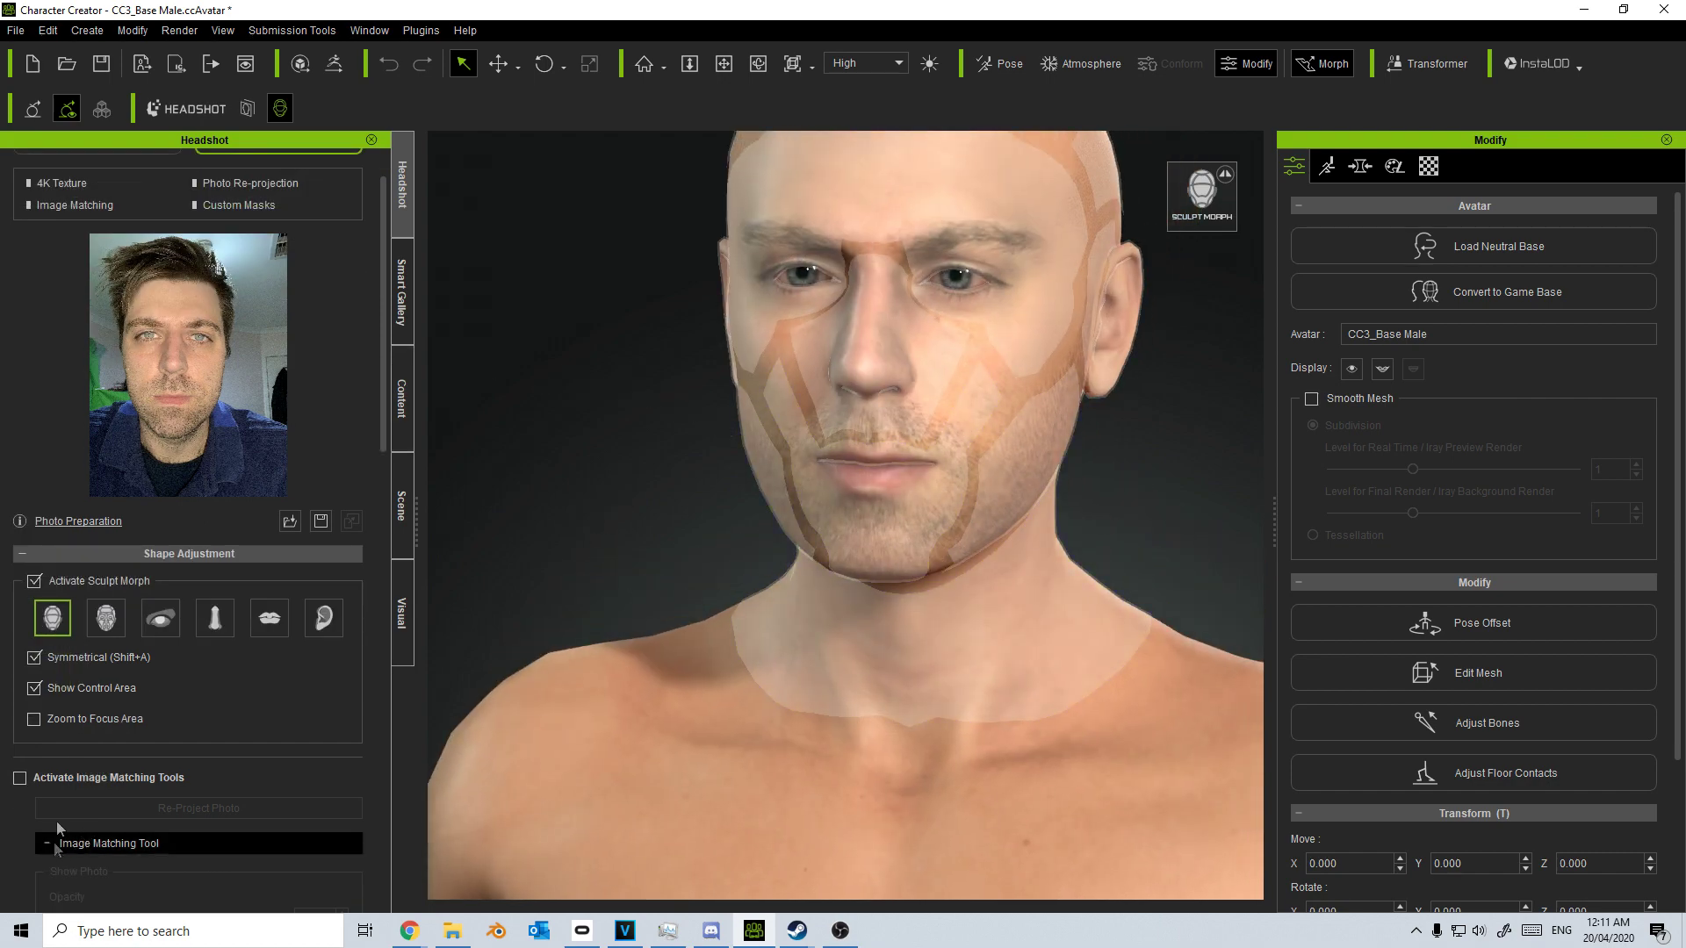
click(21, 778)
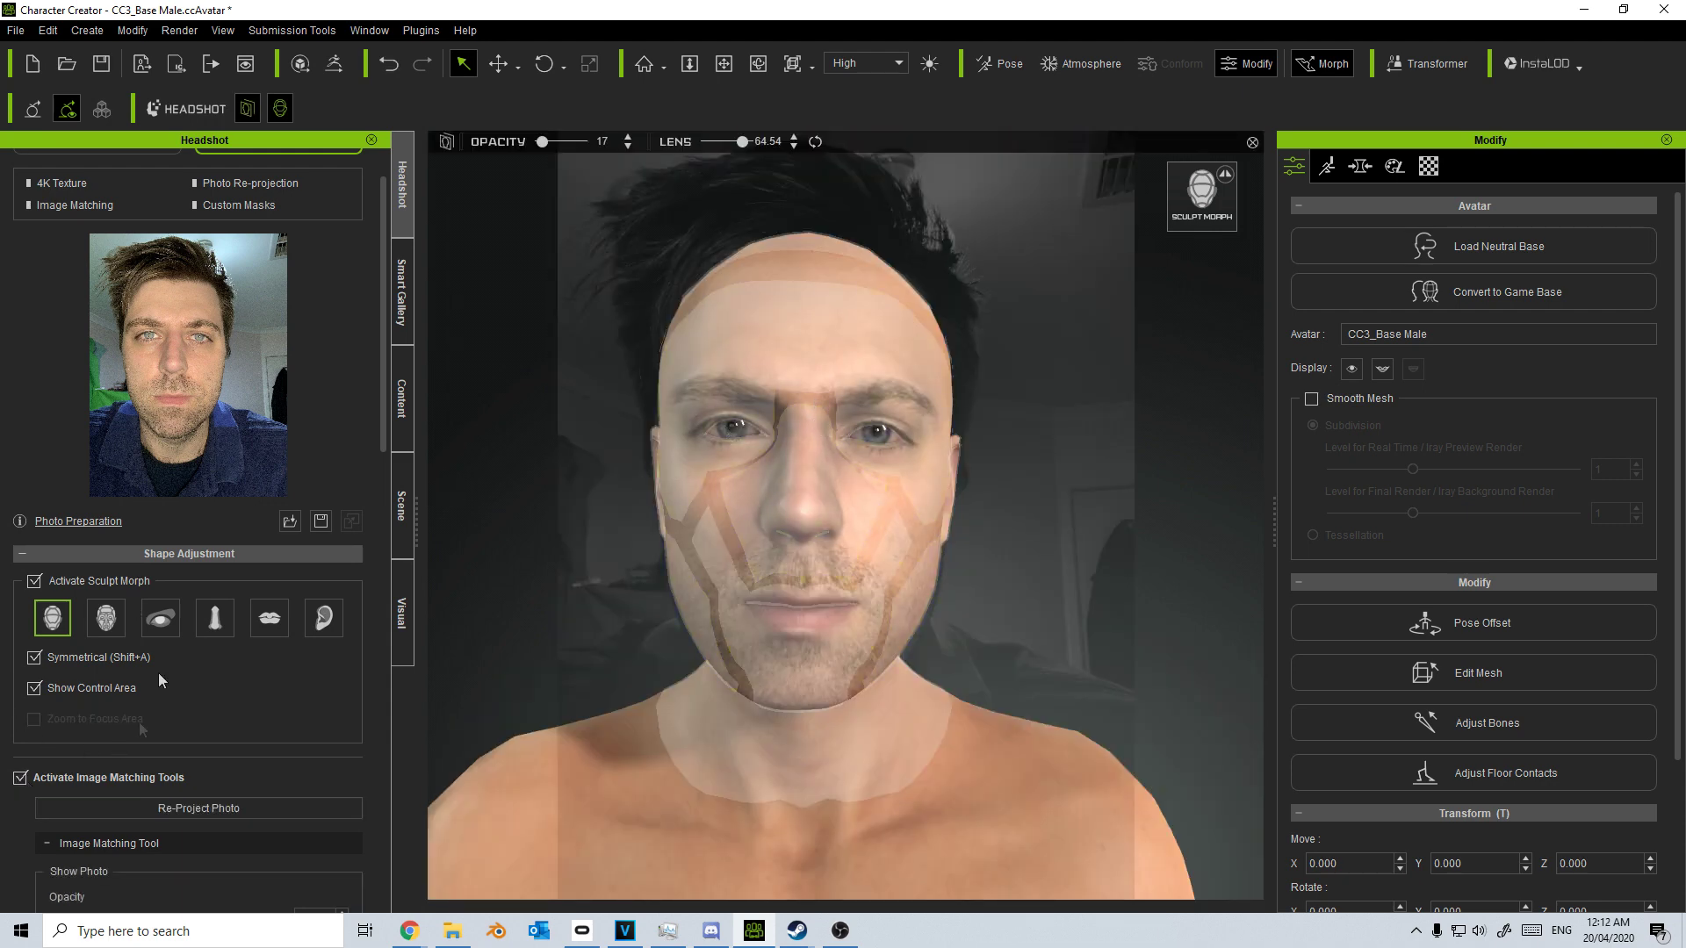
scroll(158, 673, down, 3)
drag(76, 761, 281, 761)
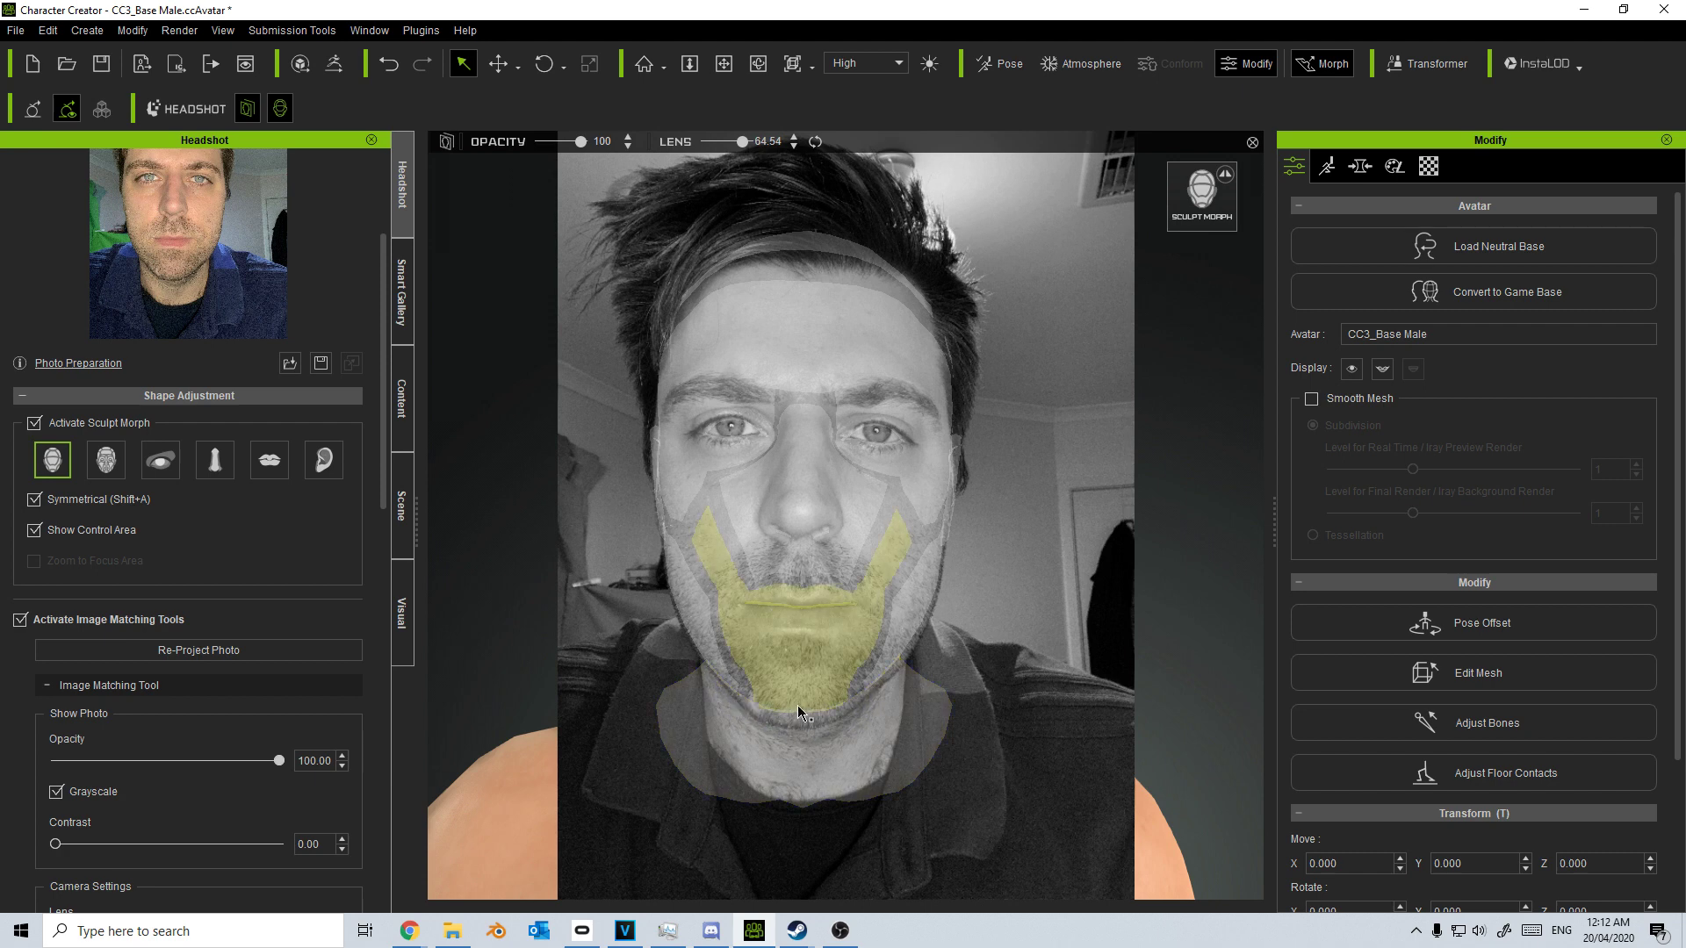
Drag the chin down to Jaw Height 98 and Face Lower Width -1, fading the photo to about 27 opacity
drag(798, 697, 799, 738)
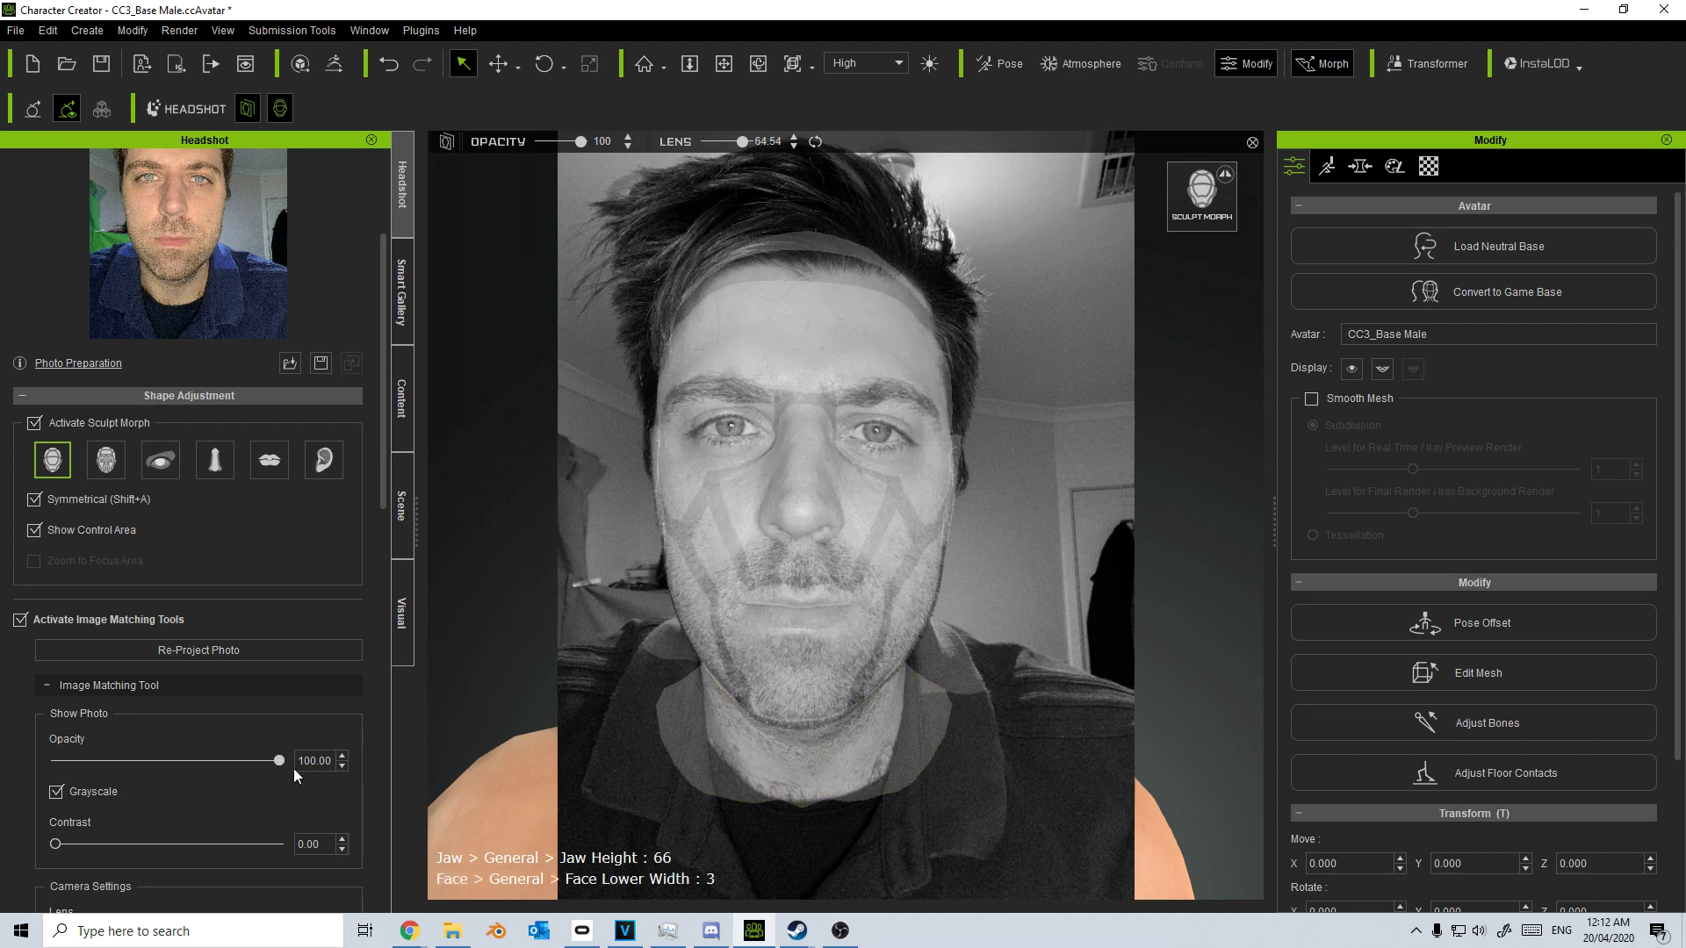
drag(279, 761, 124, 771)
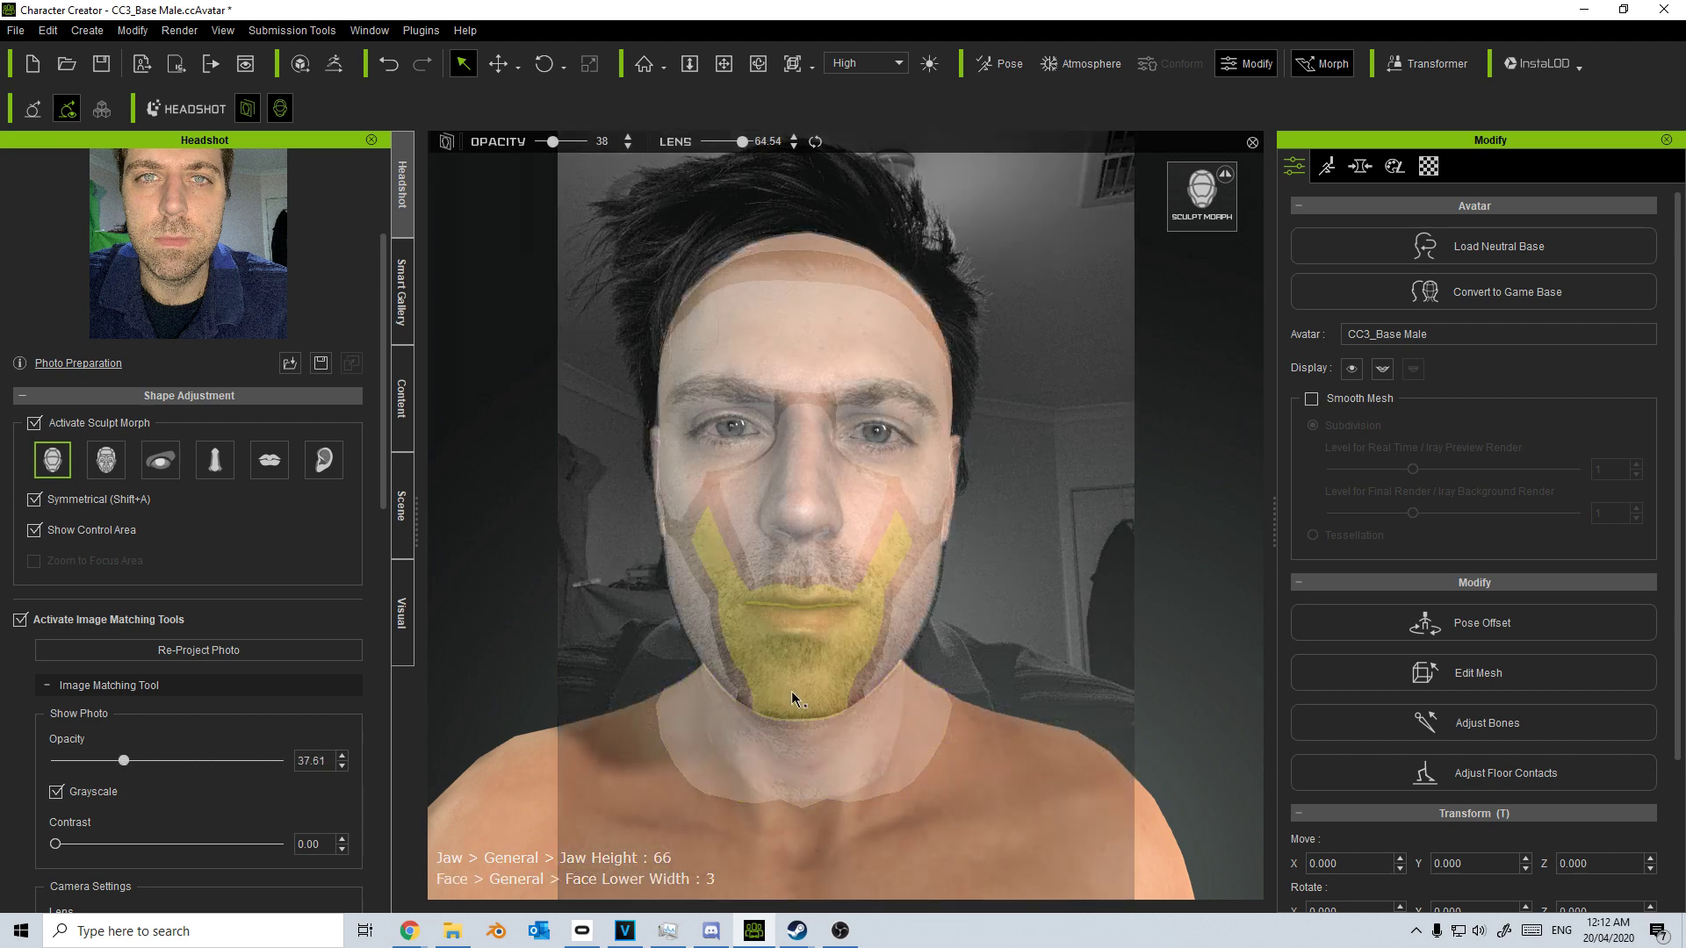
drag(796, 704, 798, 738)
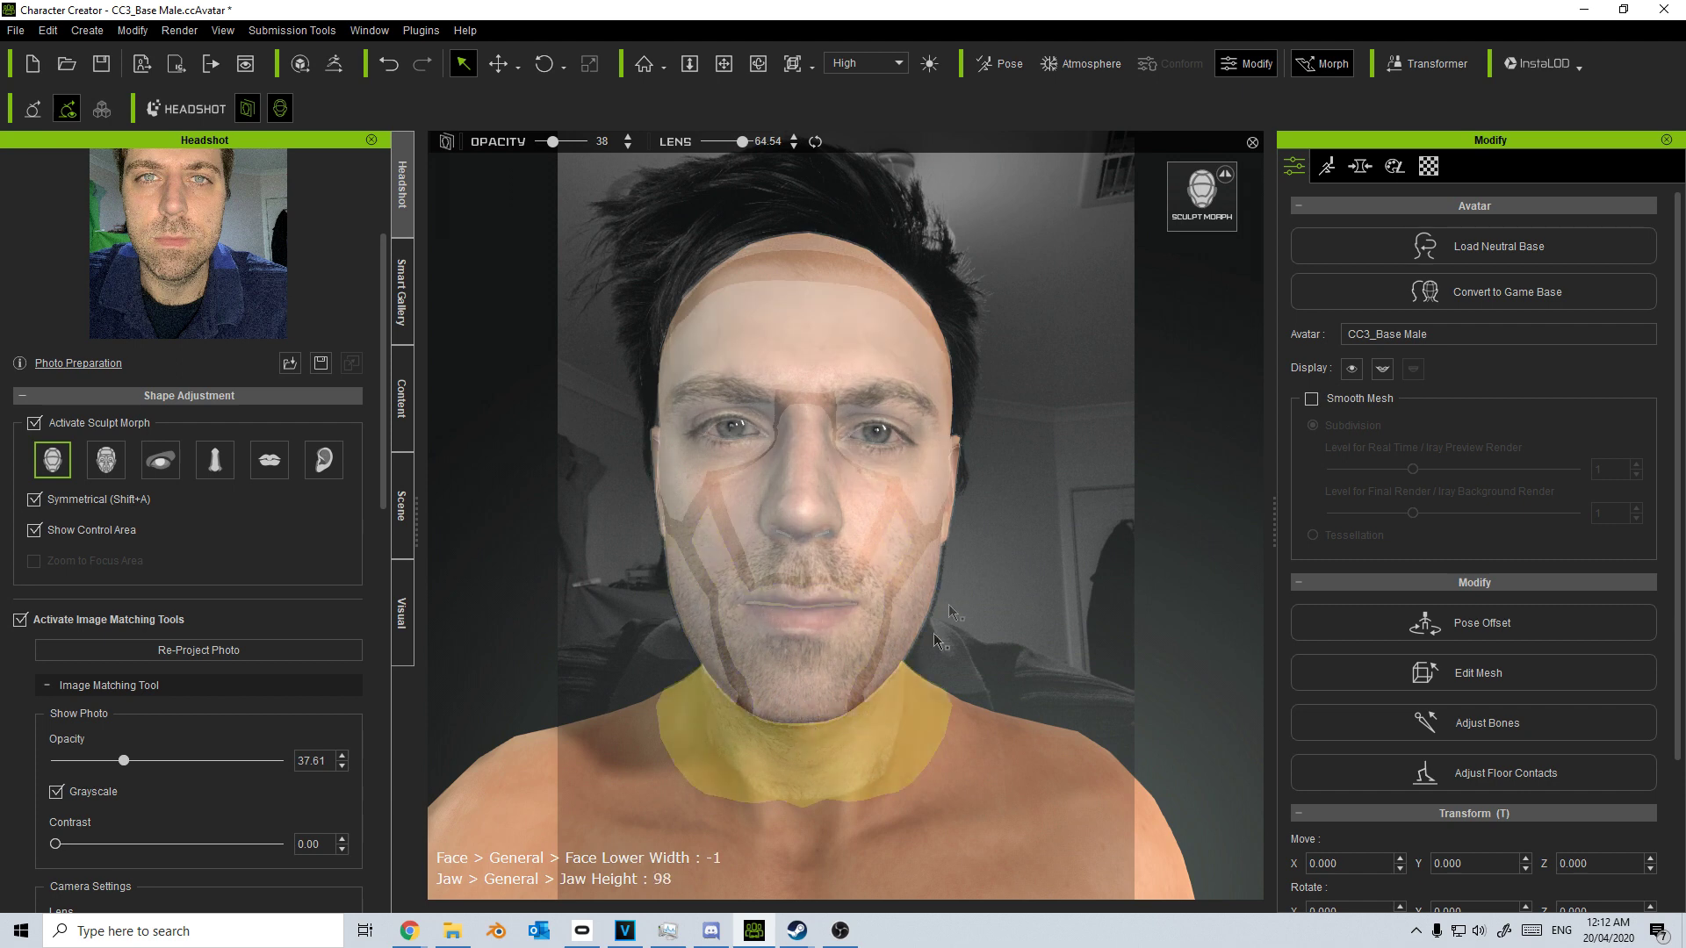
drag(124, 761, 485, 725)
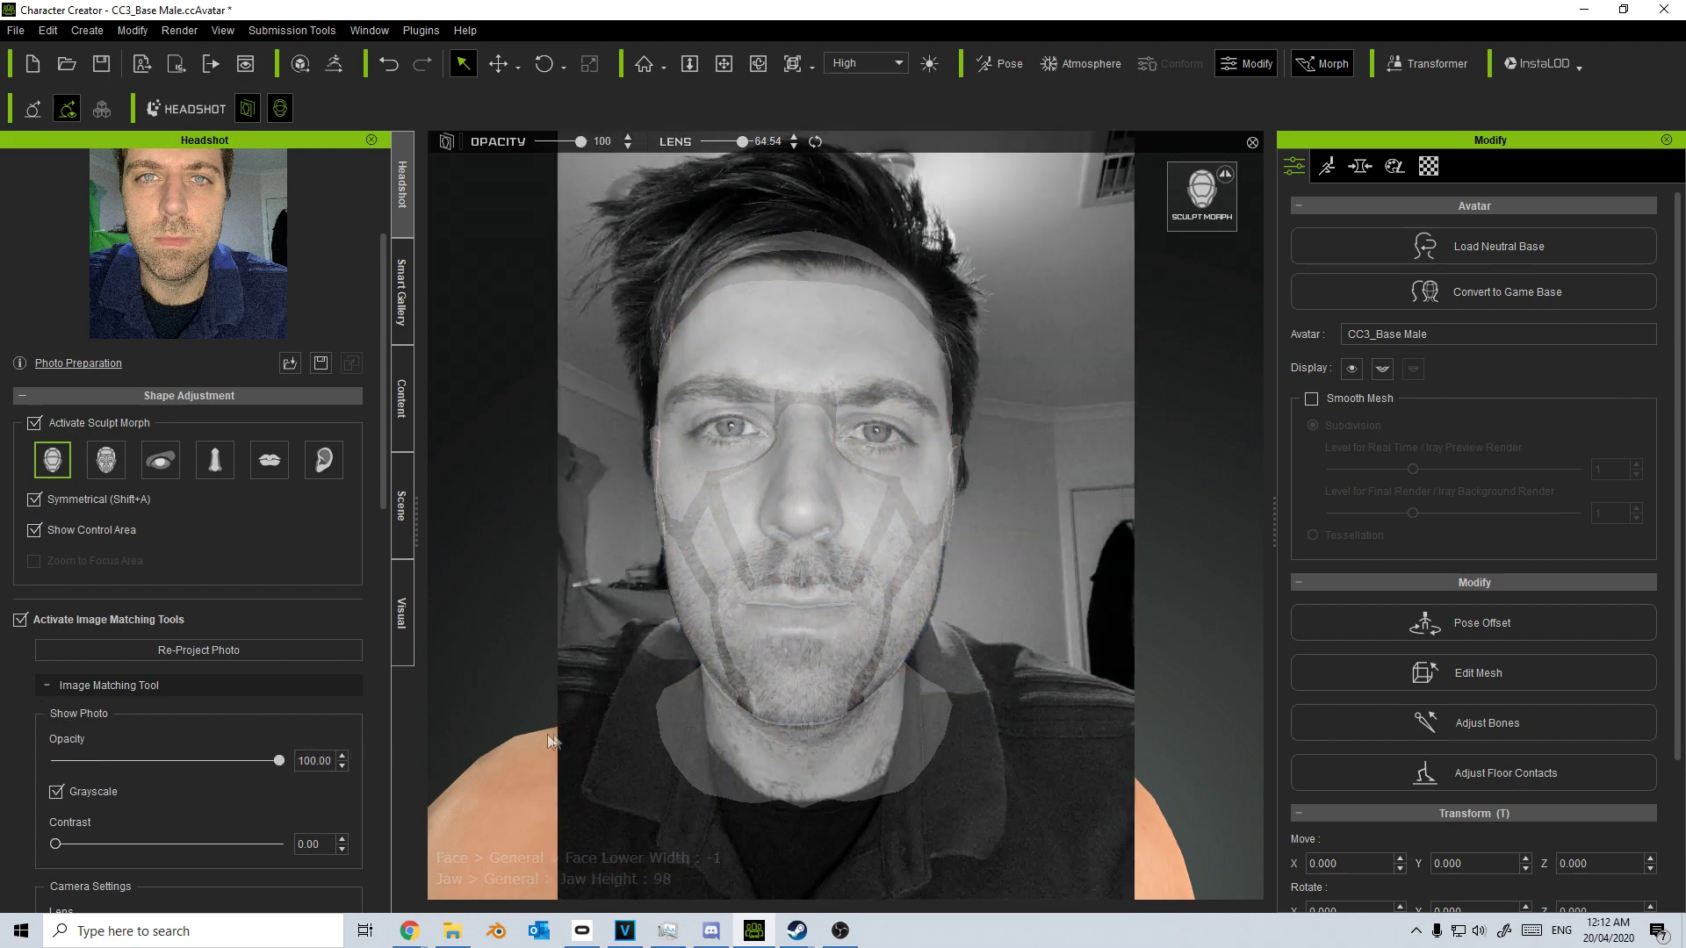
drag(279, 760, 97, 760)
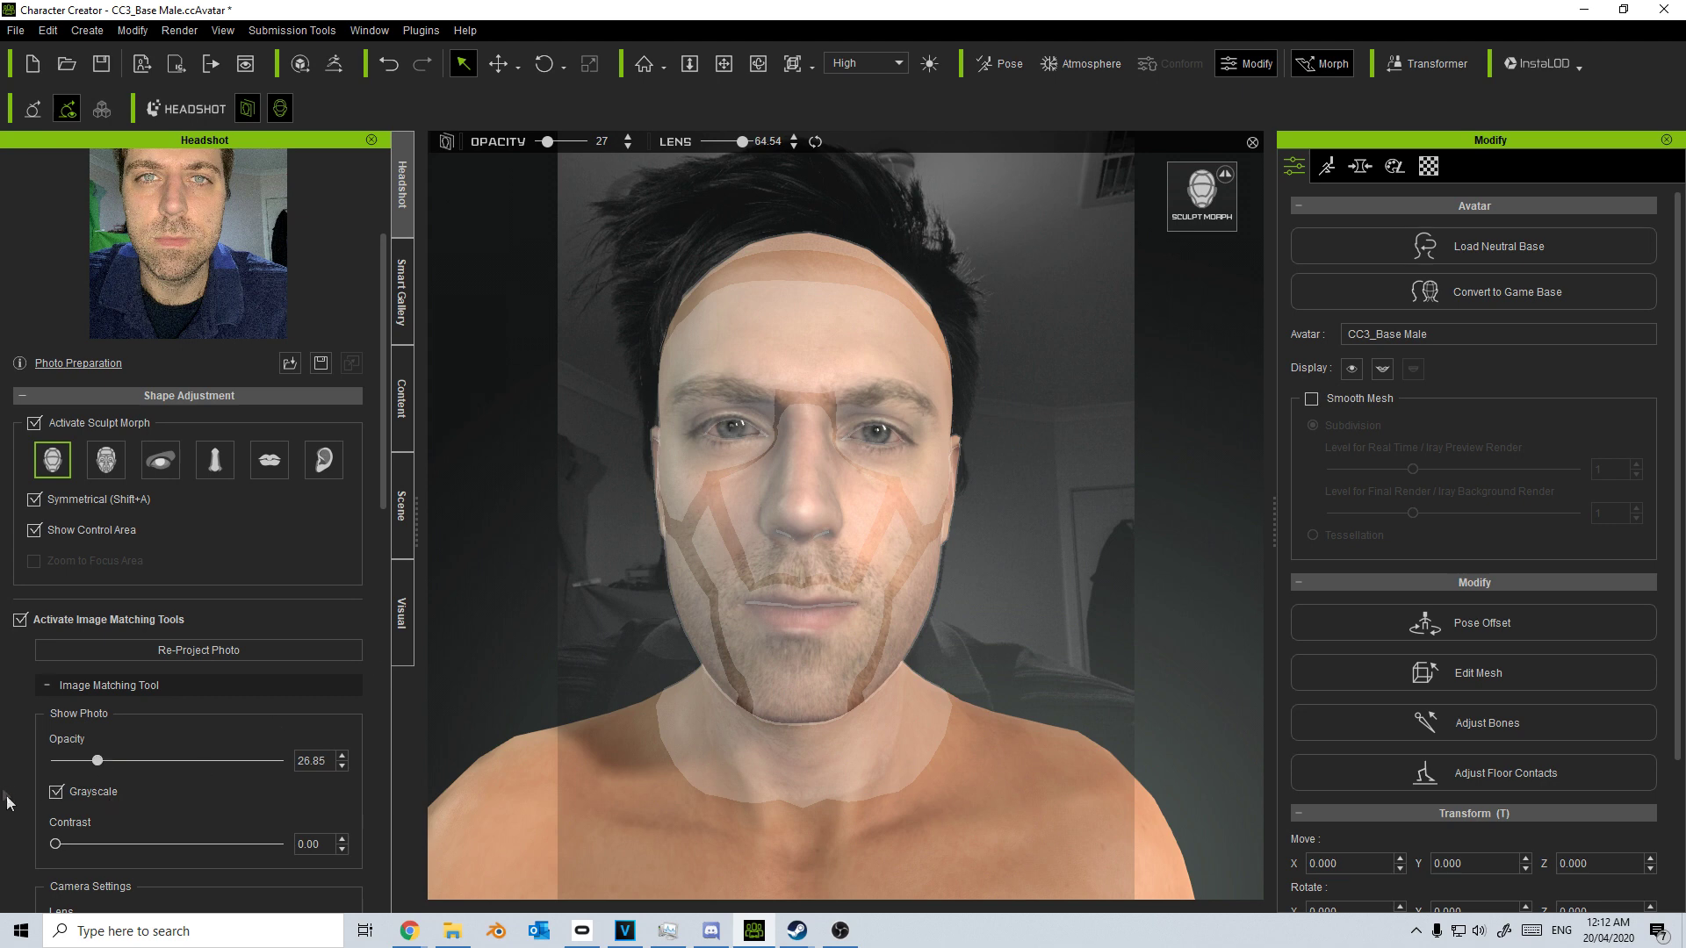
Turn off the photo overlay and deepen the lower face from a side profile
click(19, 620)
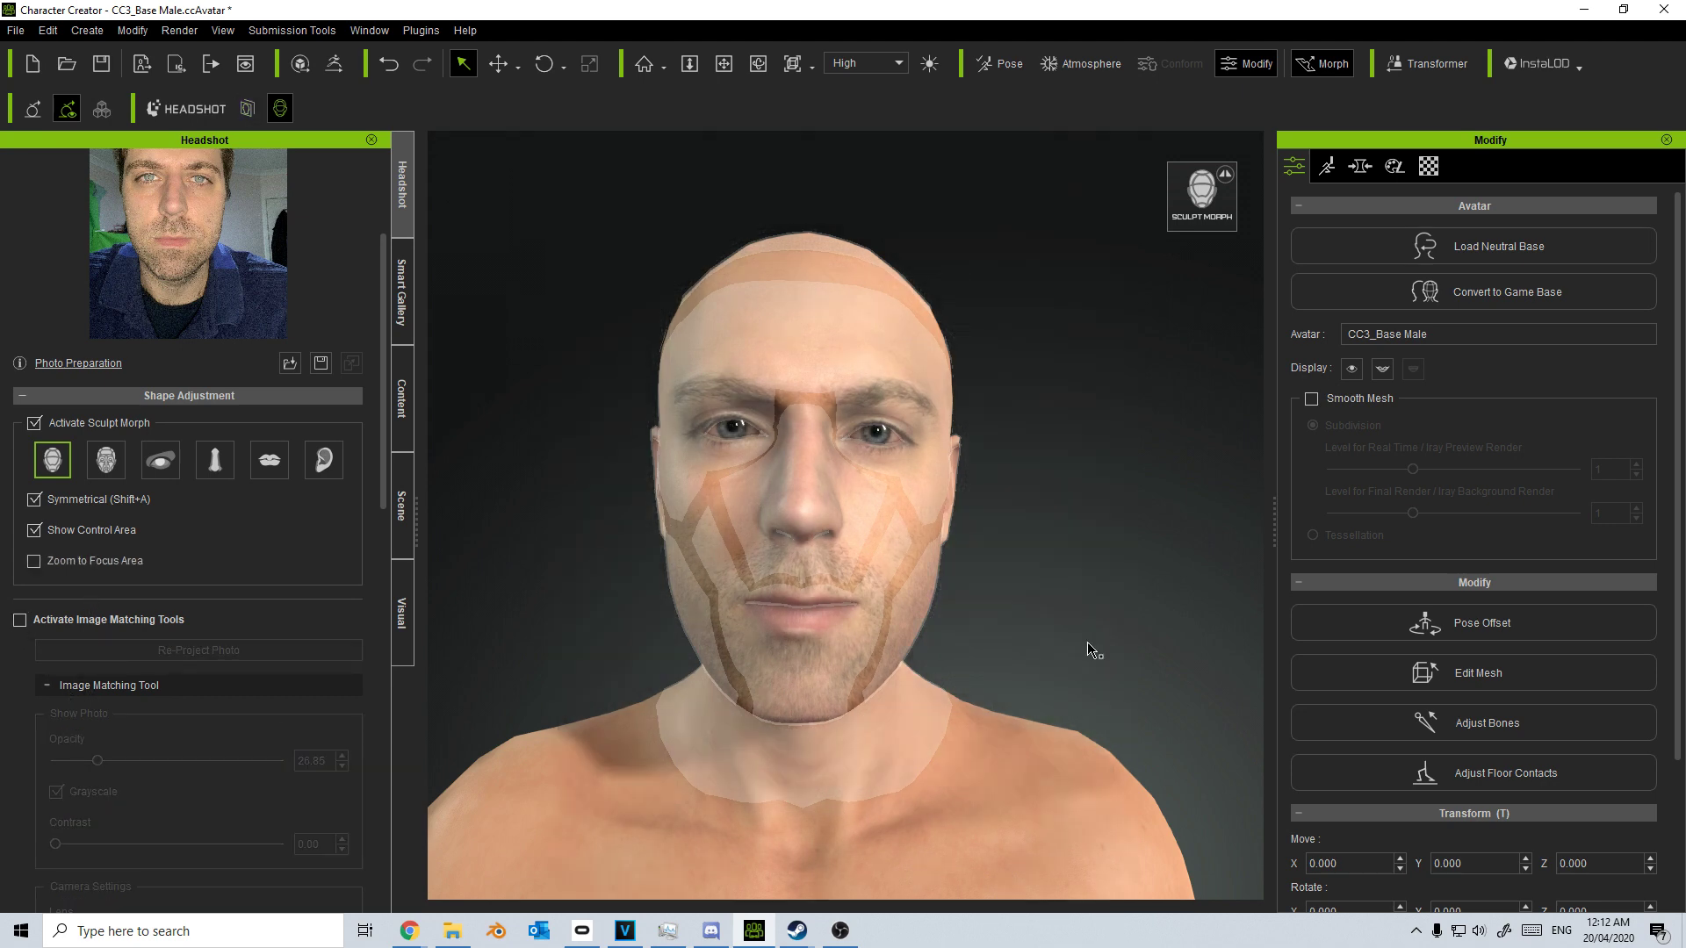
mouse_move(1130, 655)
right_down()
mouse_move(1083, 641)
mouse_move(598, 691)
mouse_move(602, 718)
right_up()
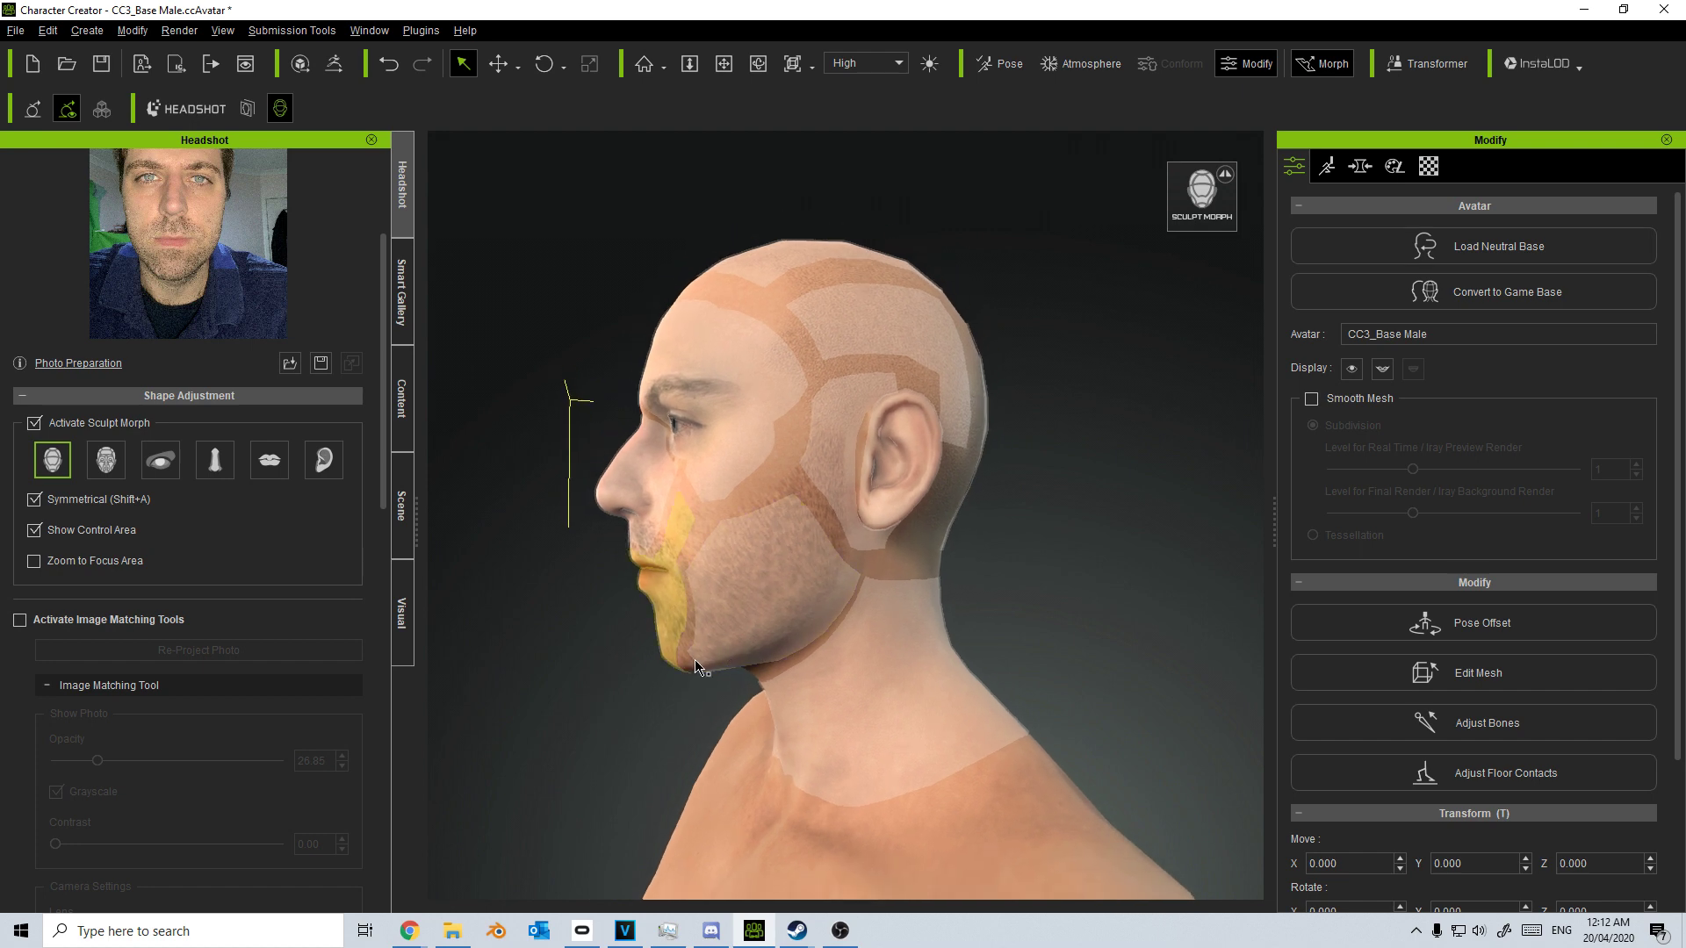
right_drag(650, 719, 640, 715)
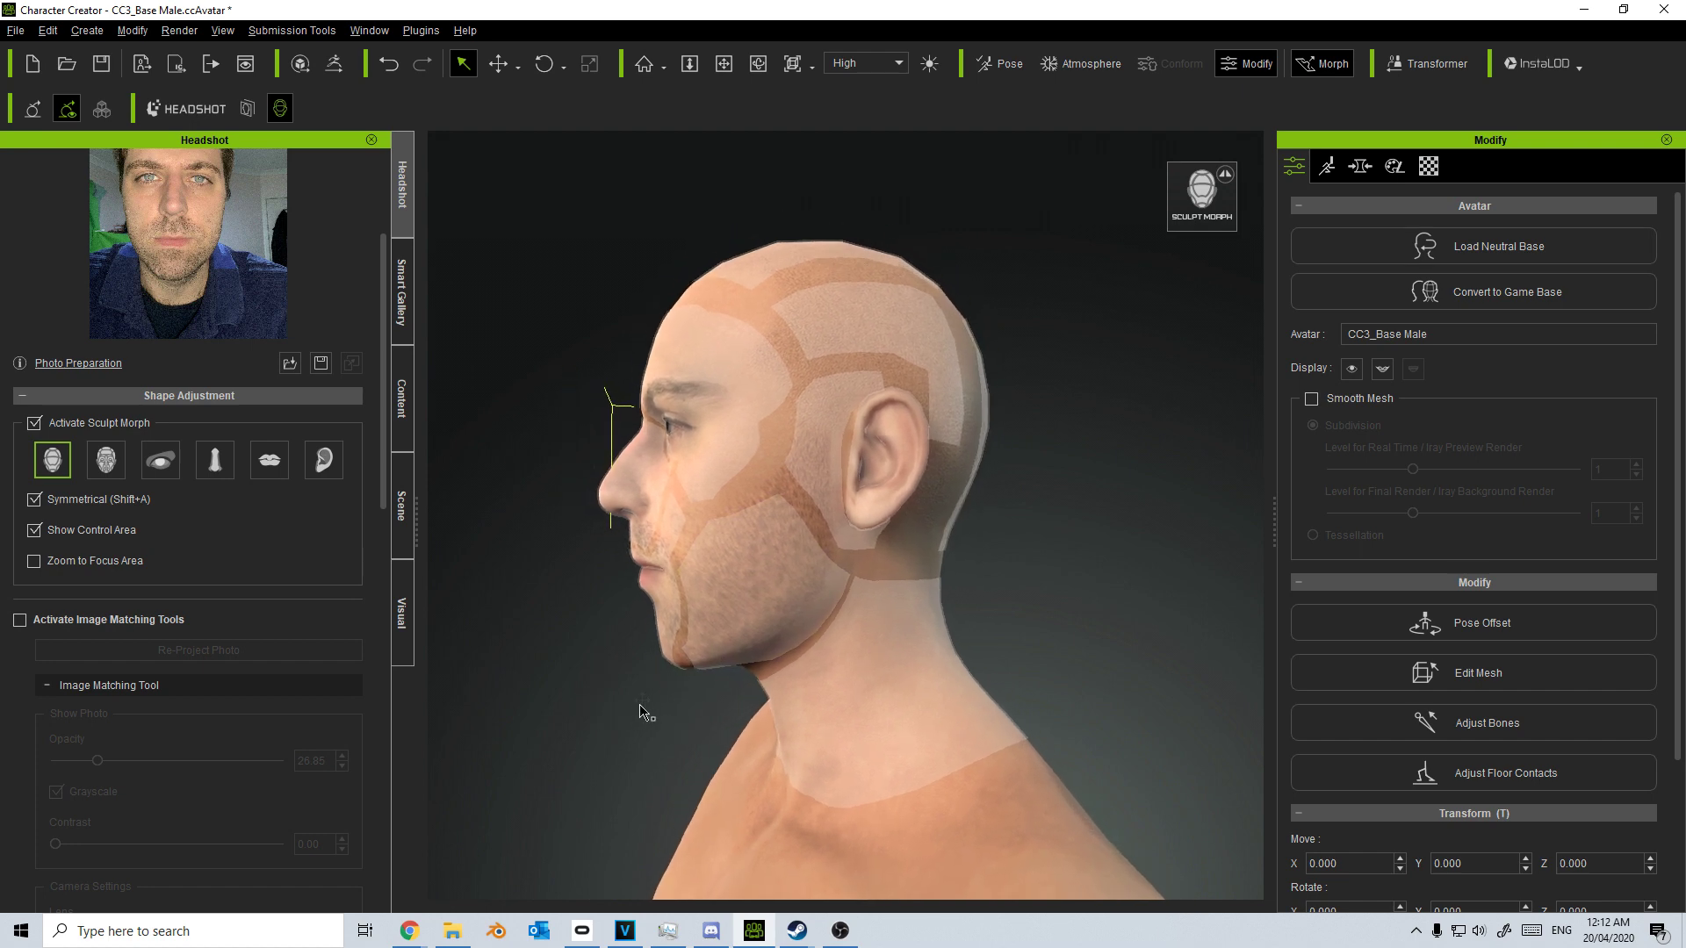
middle_drag(640, 715, 679, 693)
drag(708, 642, 666, 647)
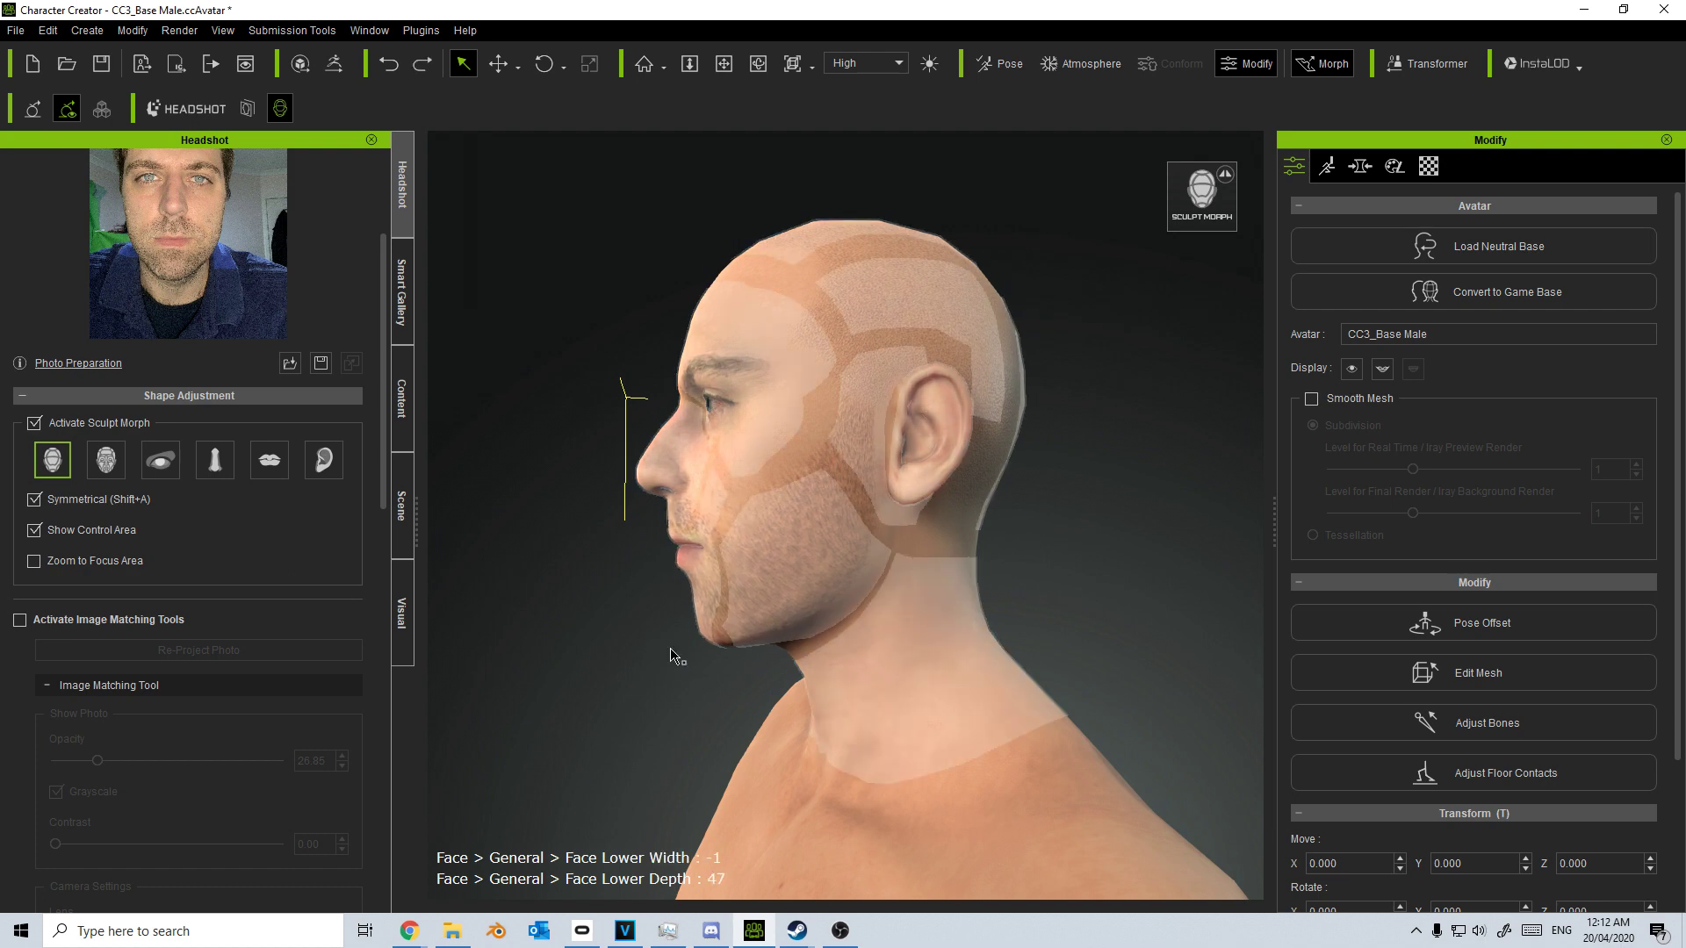
In the Jaw morph sliders, adjust Chin Length and Chin Depth
click(1328, 166)
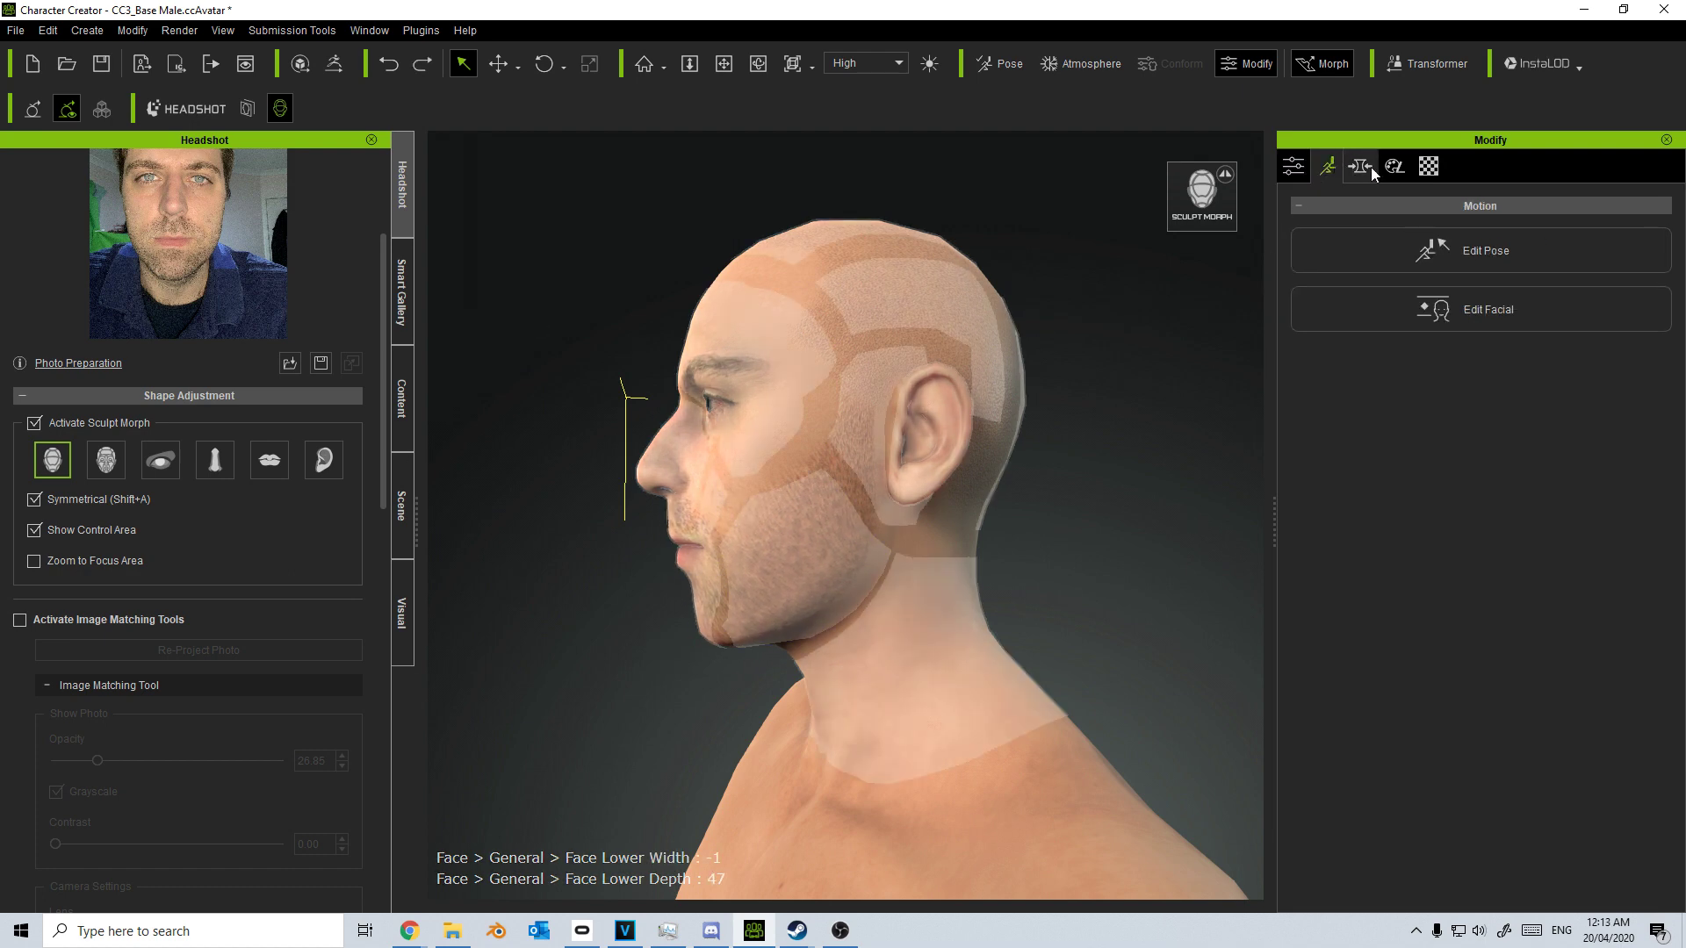
click(1366, 167)
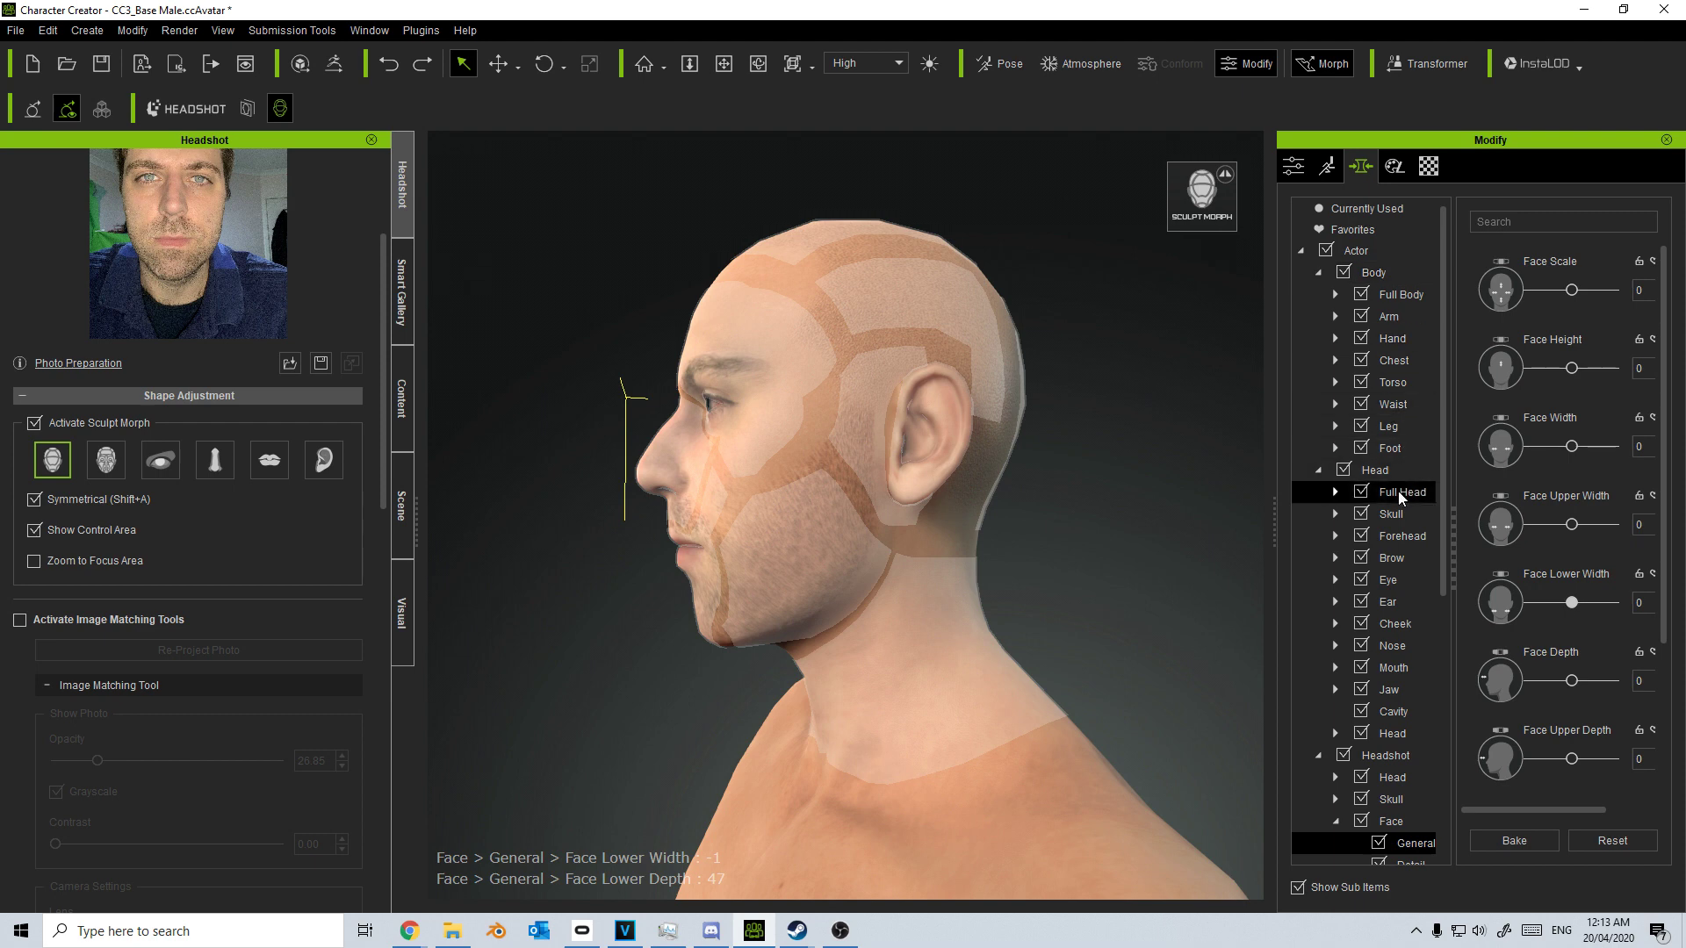
click(1396, 692)
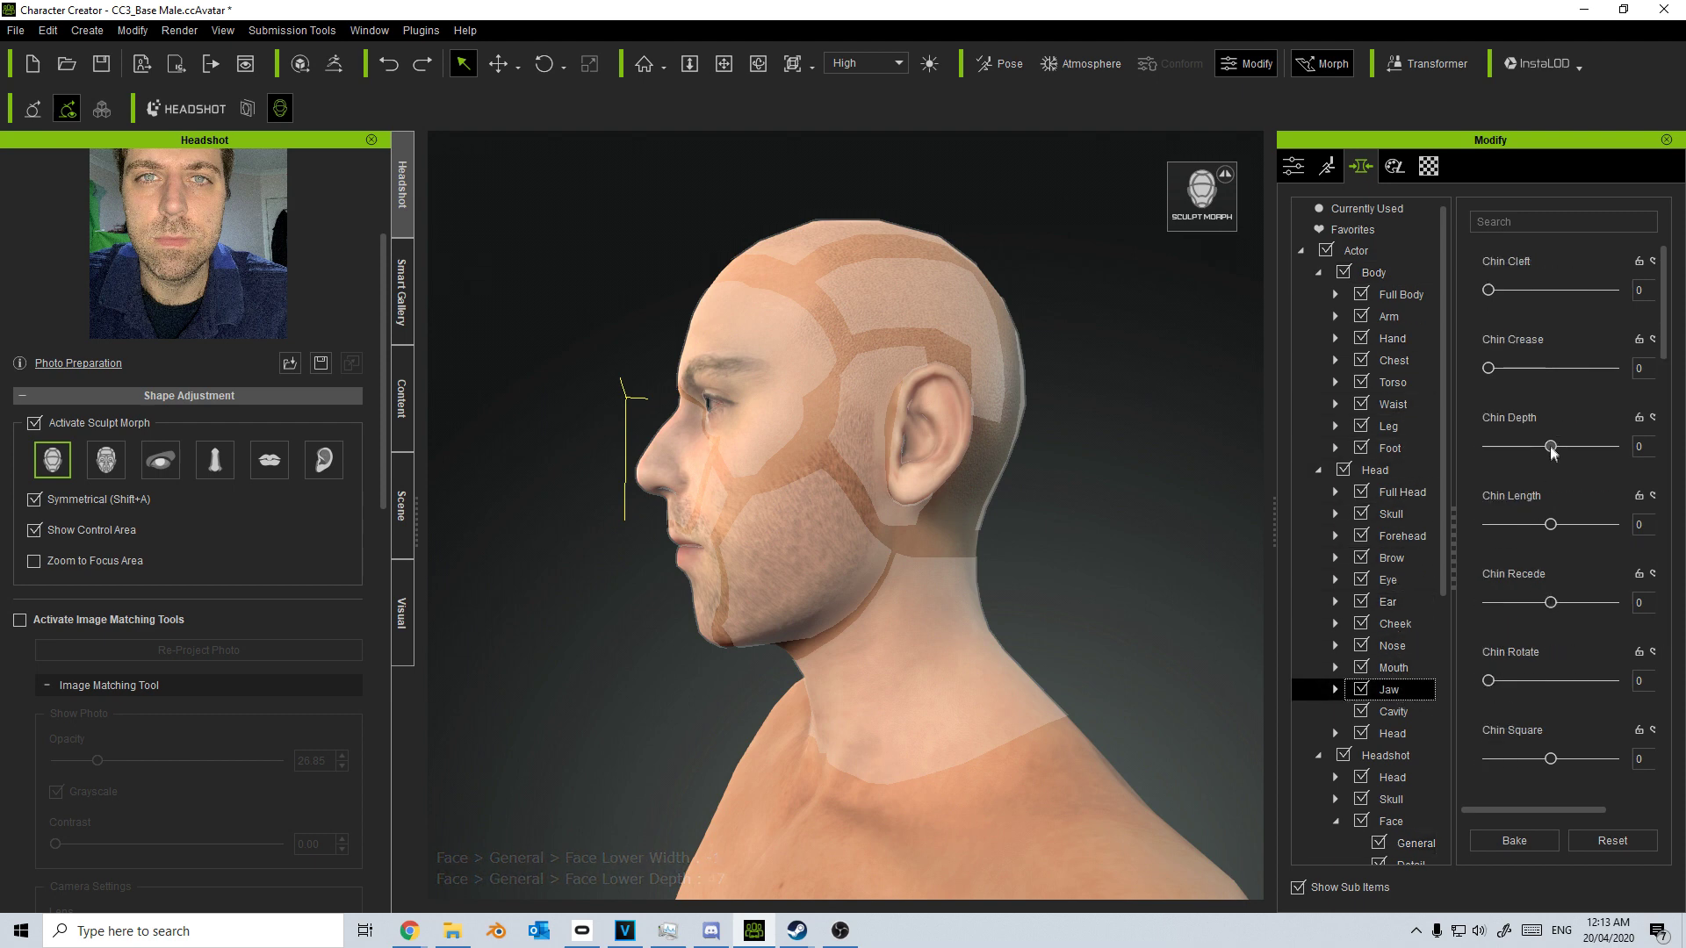
mouse_move(1549, 525)
mouse_down()
mouse_move(1569, 538)
mouse_move(1550, 525)
mouse_up()
drag(1551, 447, 1591, 445)
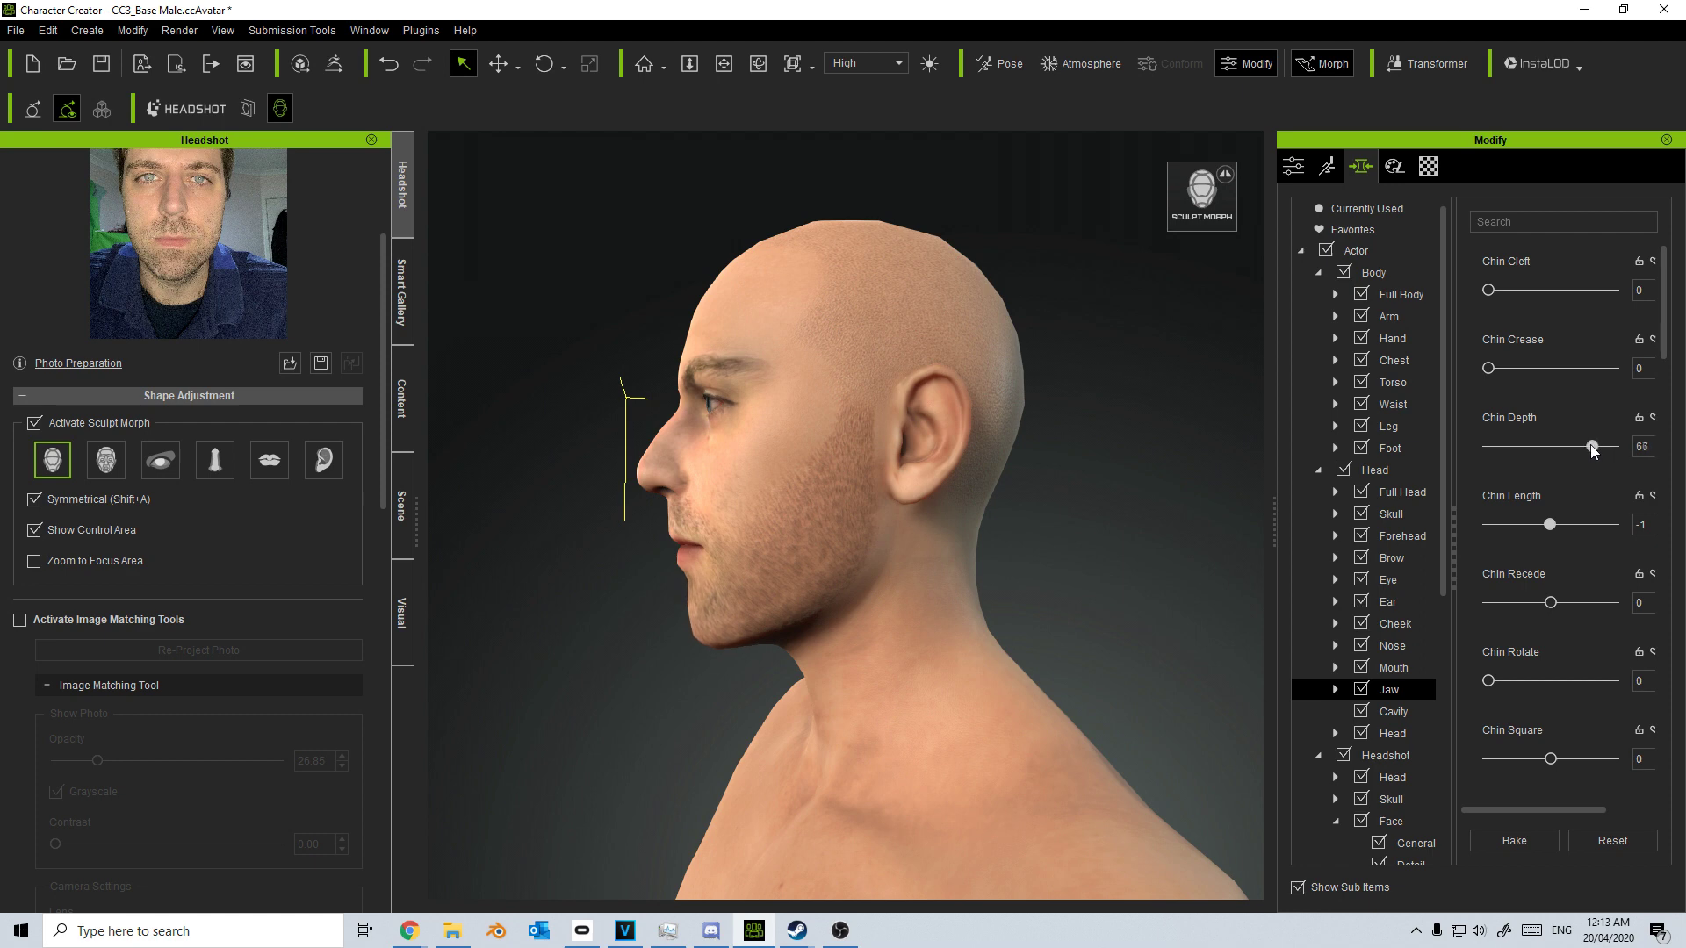
Set Chin Width to 3 and Chin Width Left to 1, then turn off sculpt morphing
scroll(1524, 753, down, 1)
drag(1535, 753, 1529, 748)
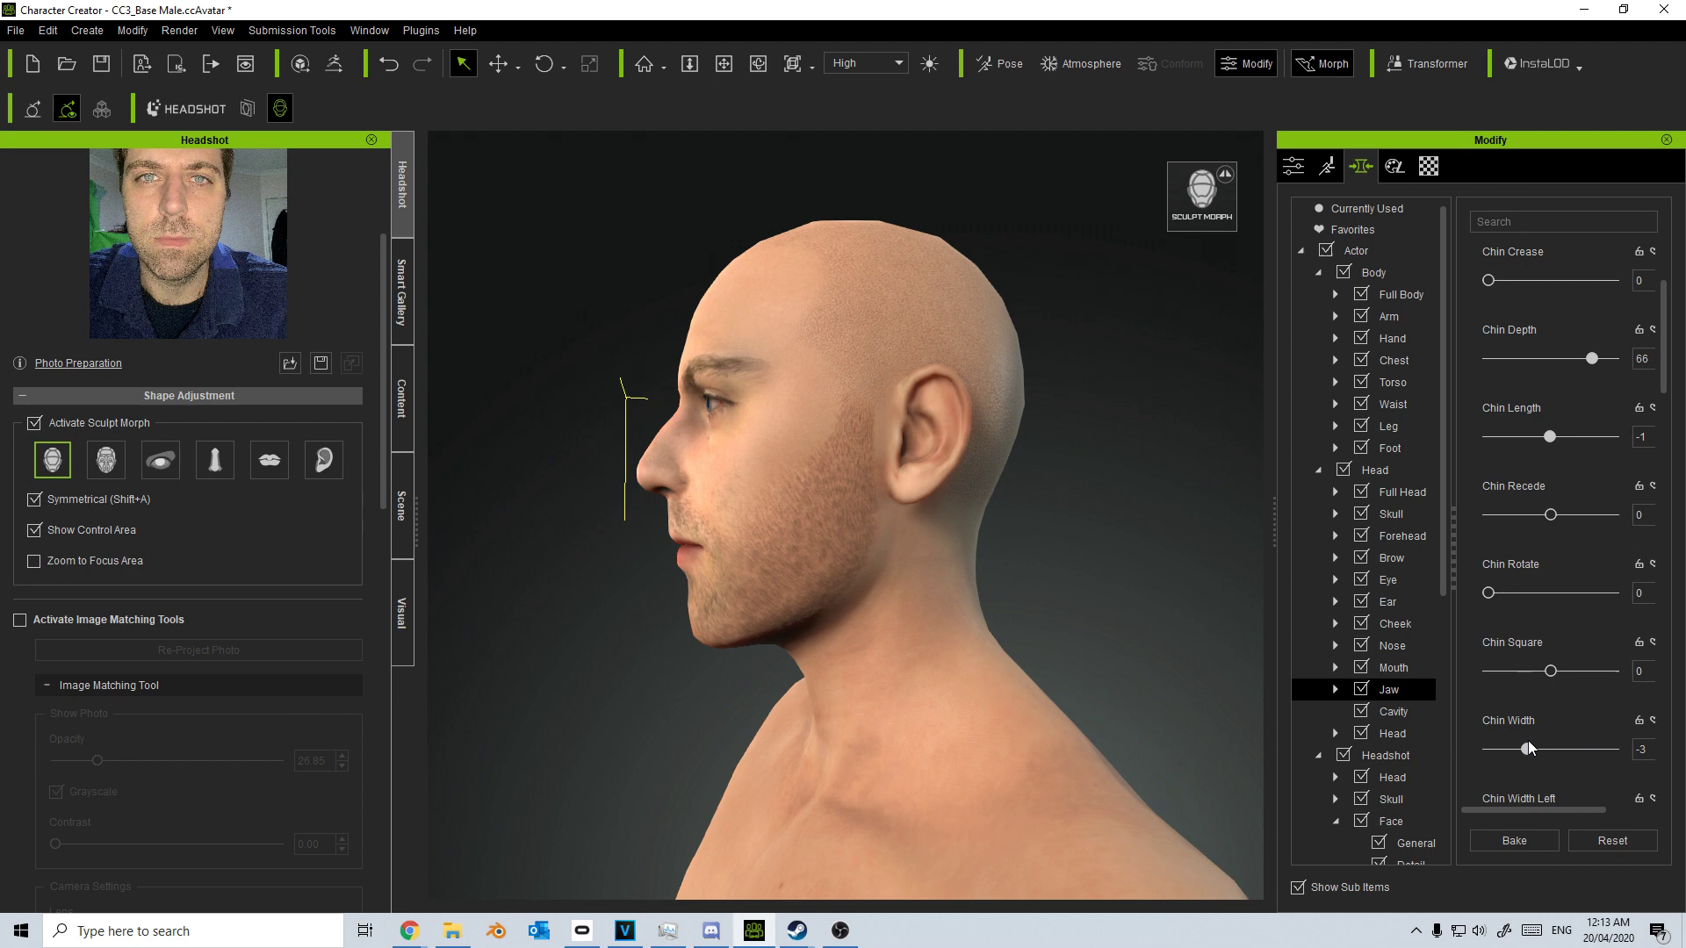
drag(1528, 740, 1535, 736)
scroll(1532, 746, down, 3)
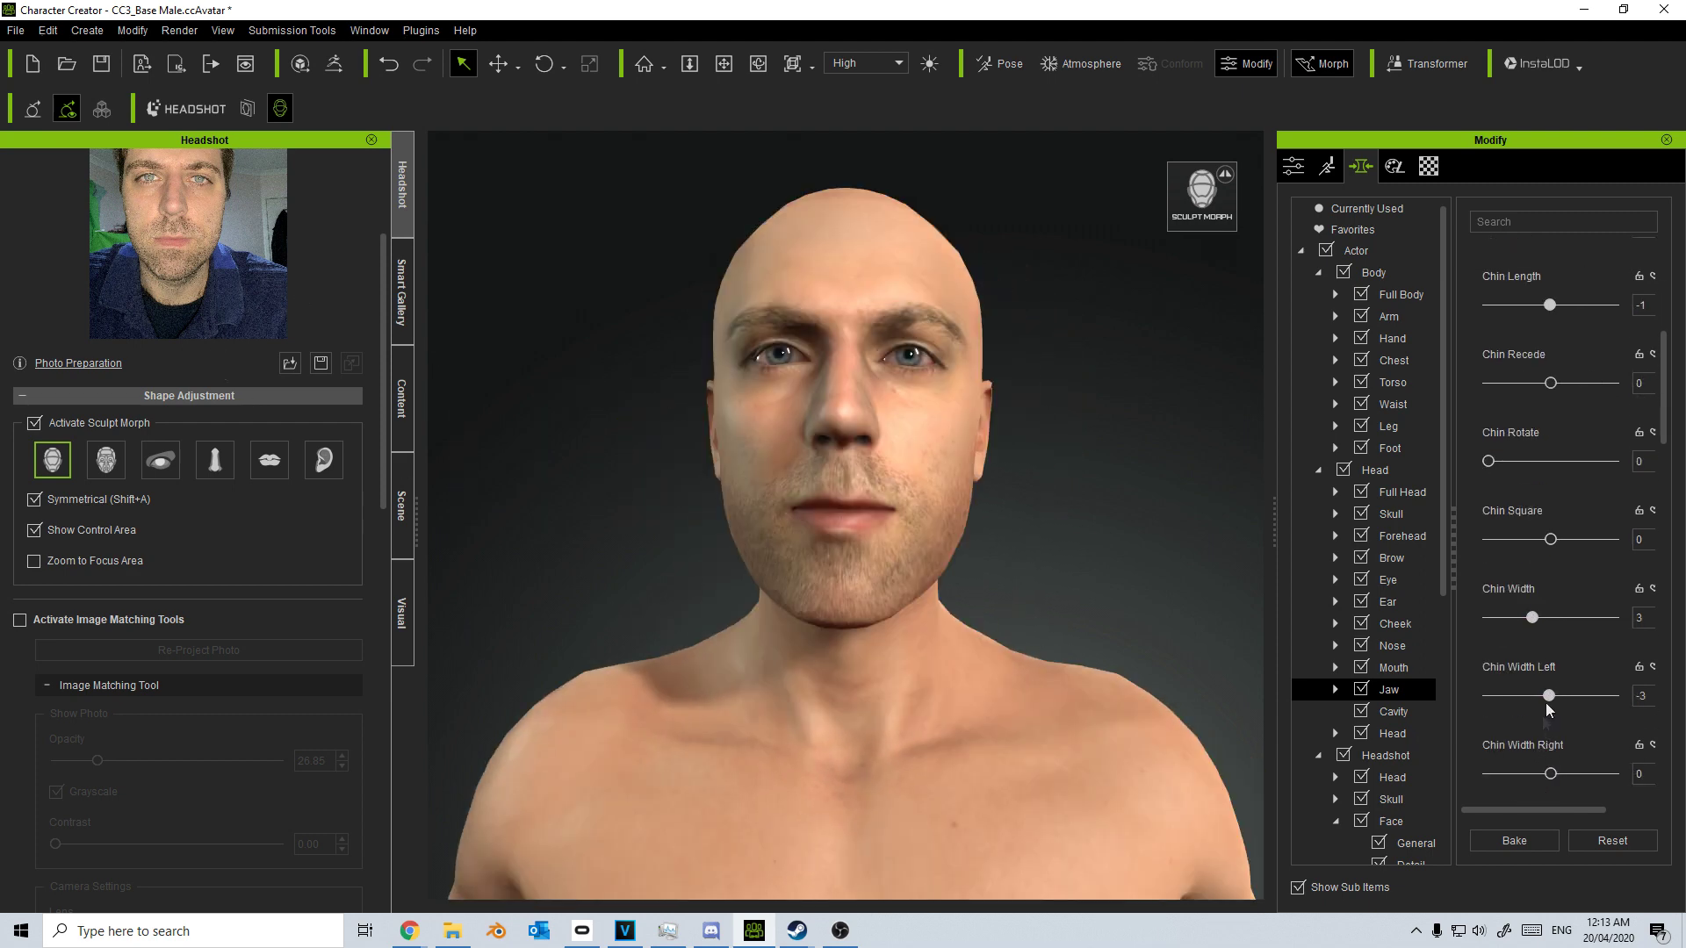
drag(1549, 700, 1410, 669)
scroll(1523, 697, down, 2)
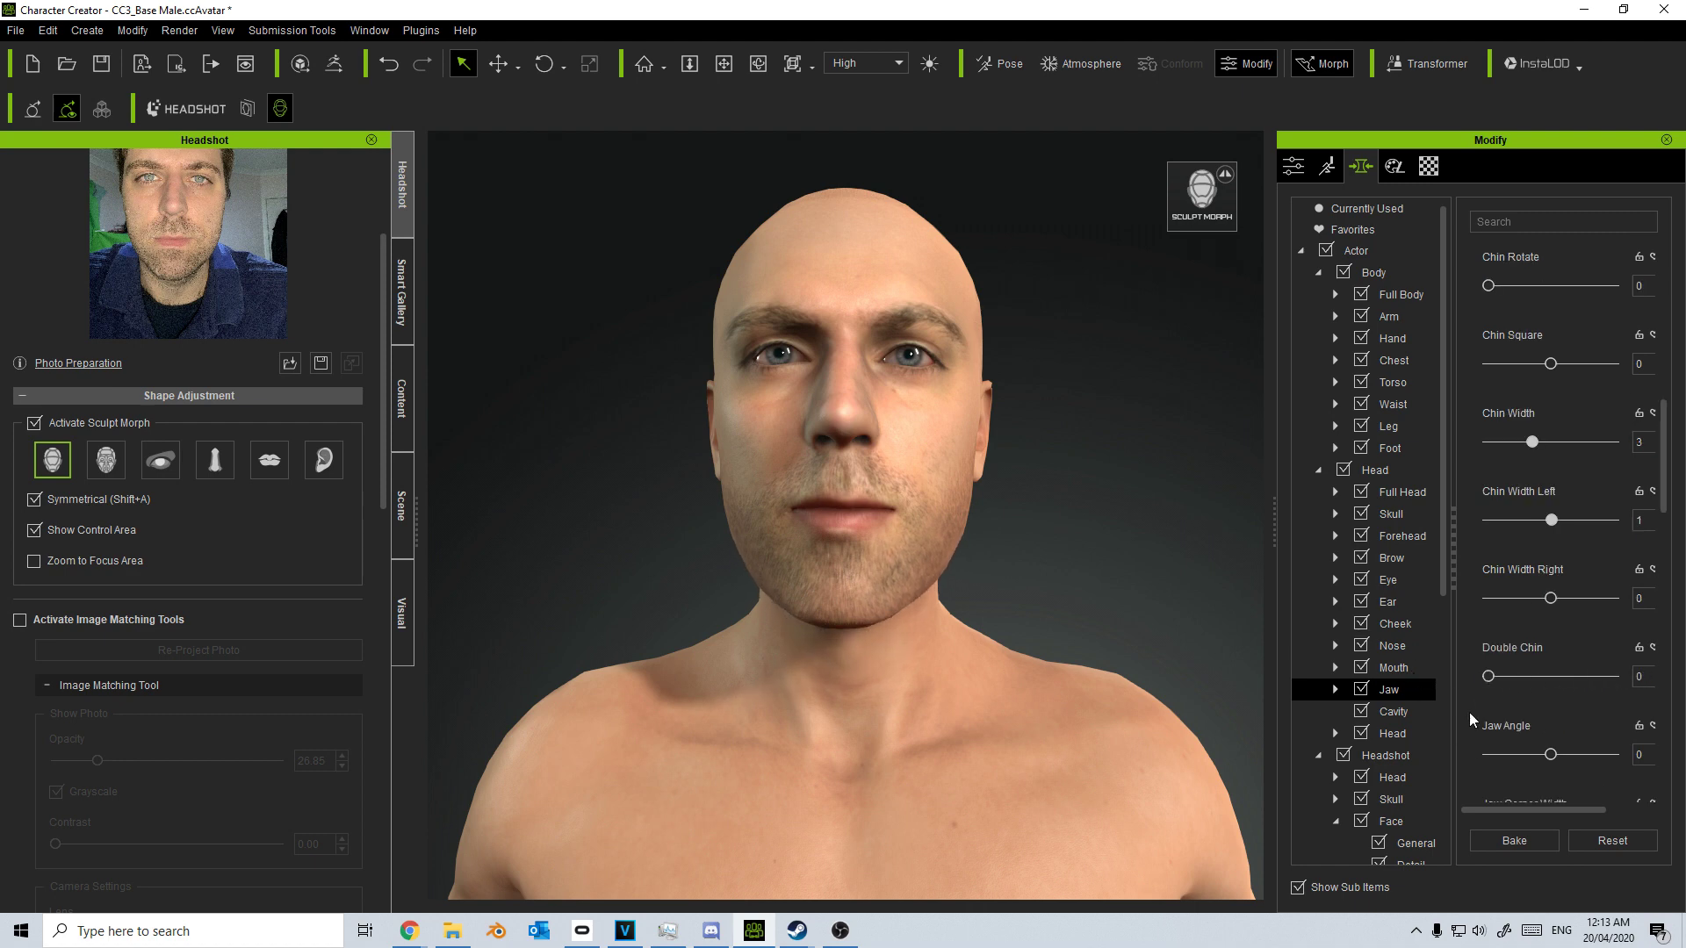
scroll(1468, 718, down, 1)
scroll(1470, 723, down, 4)
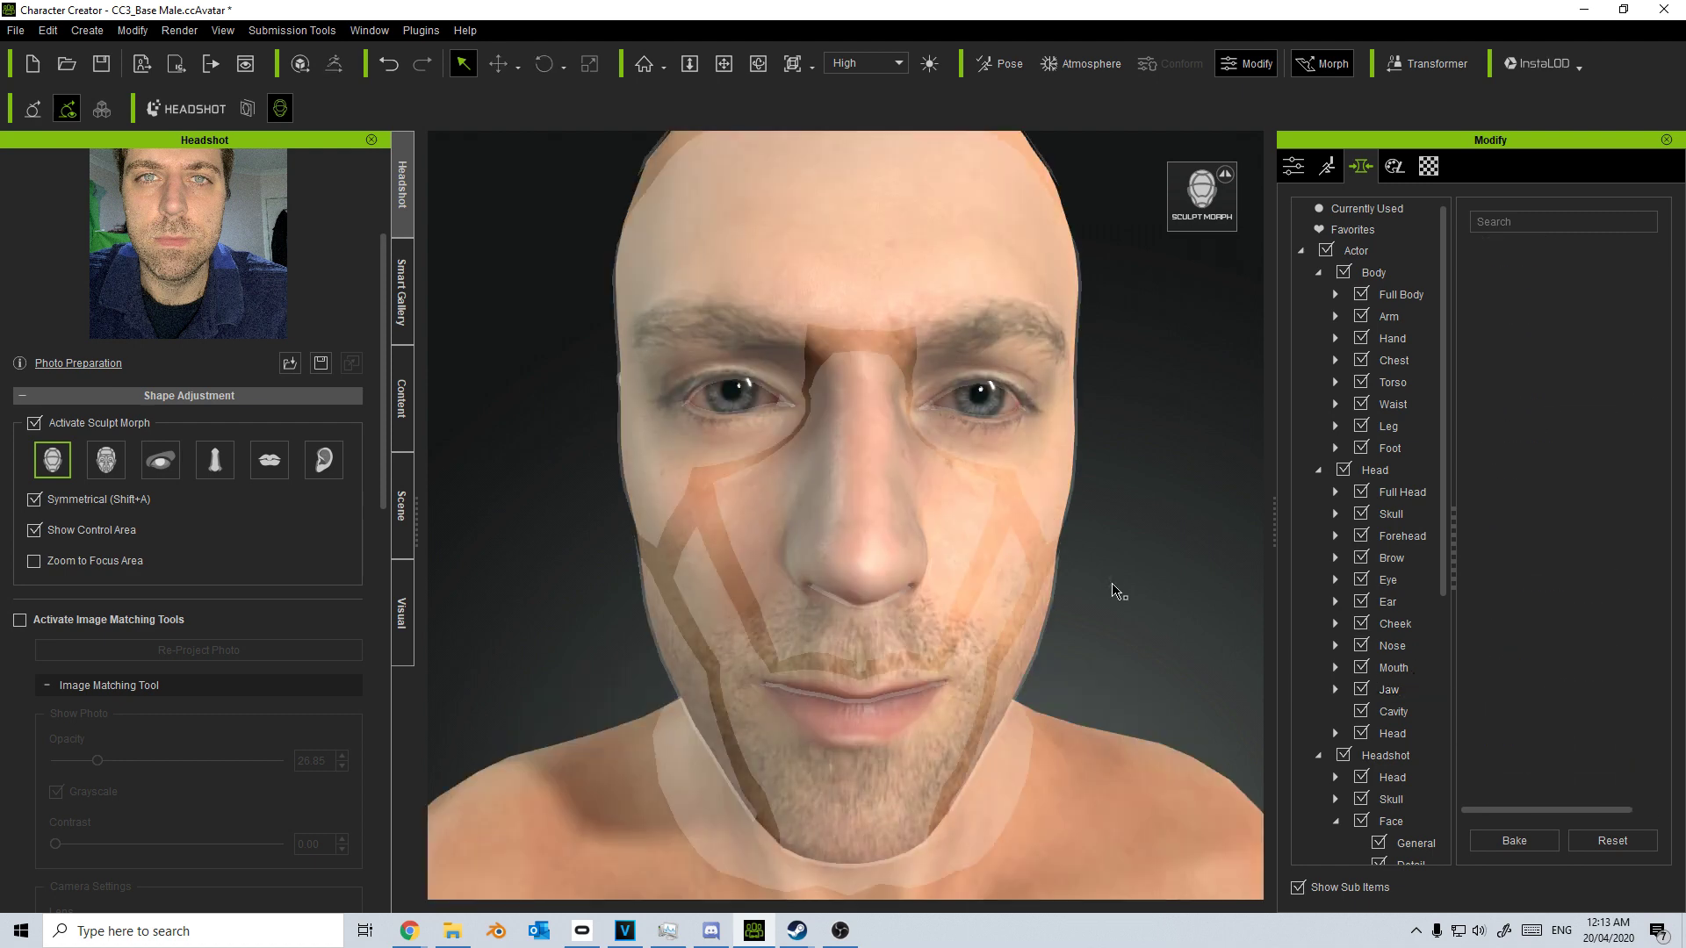
scroll(1124, 615, down, 5)
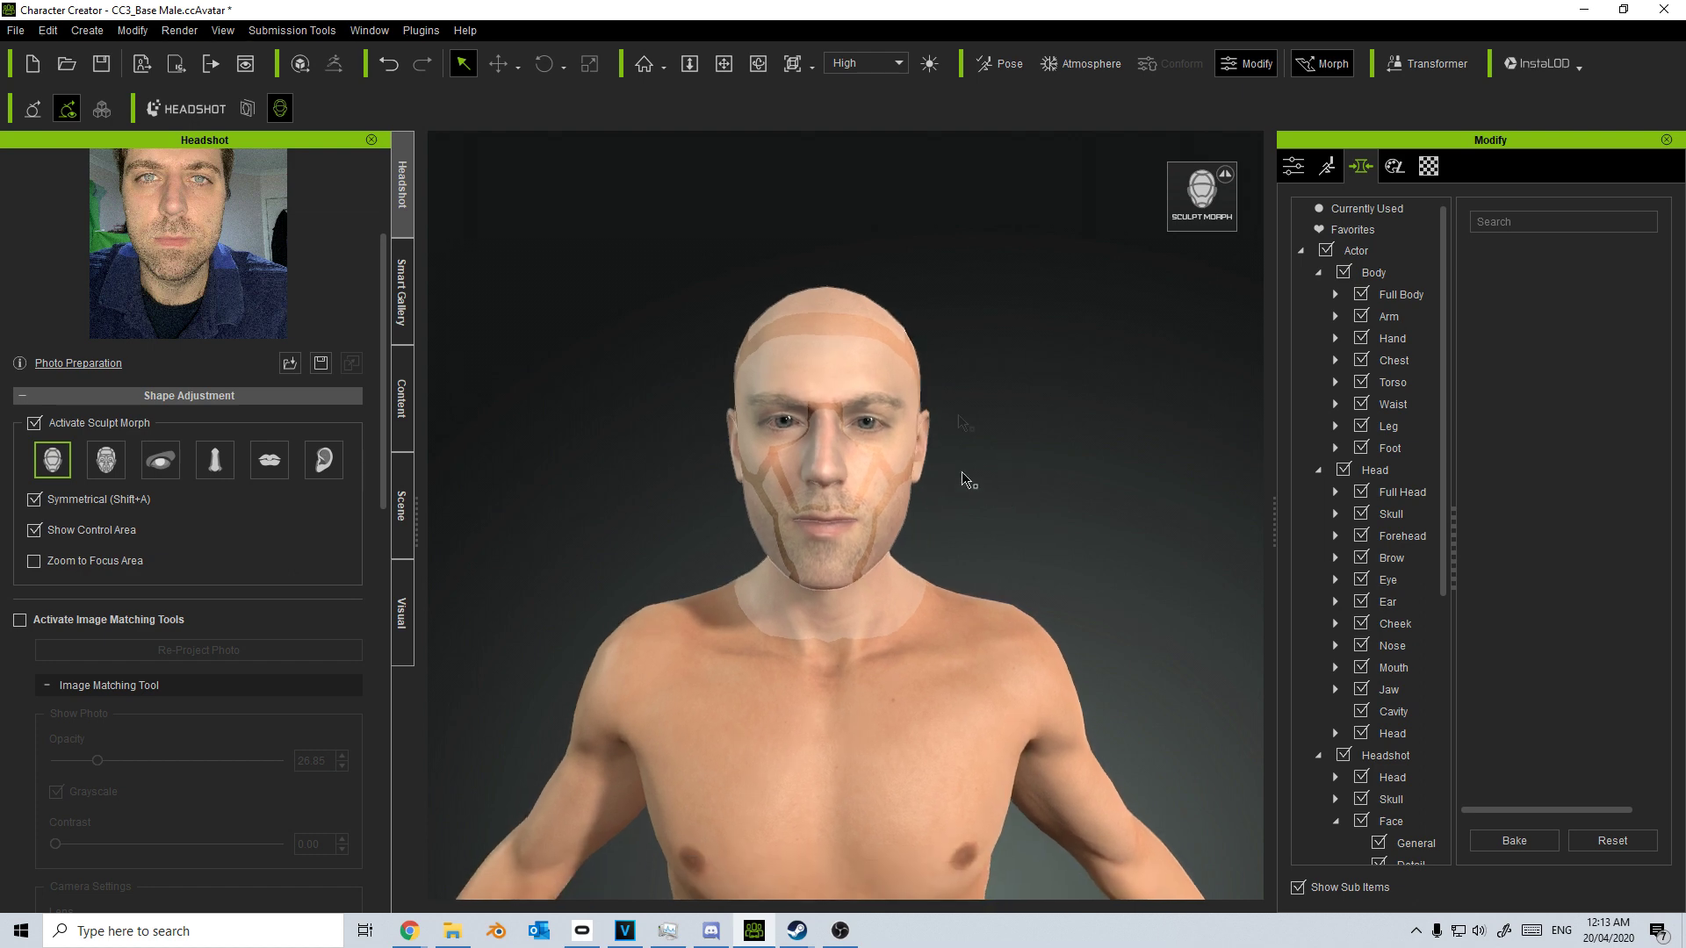
click(34, 423)
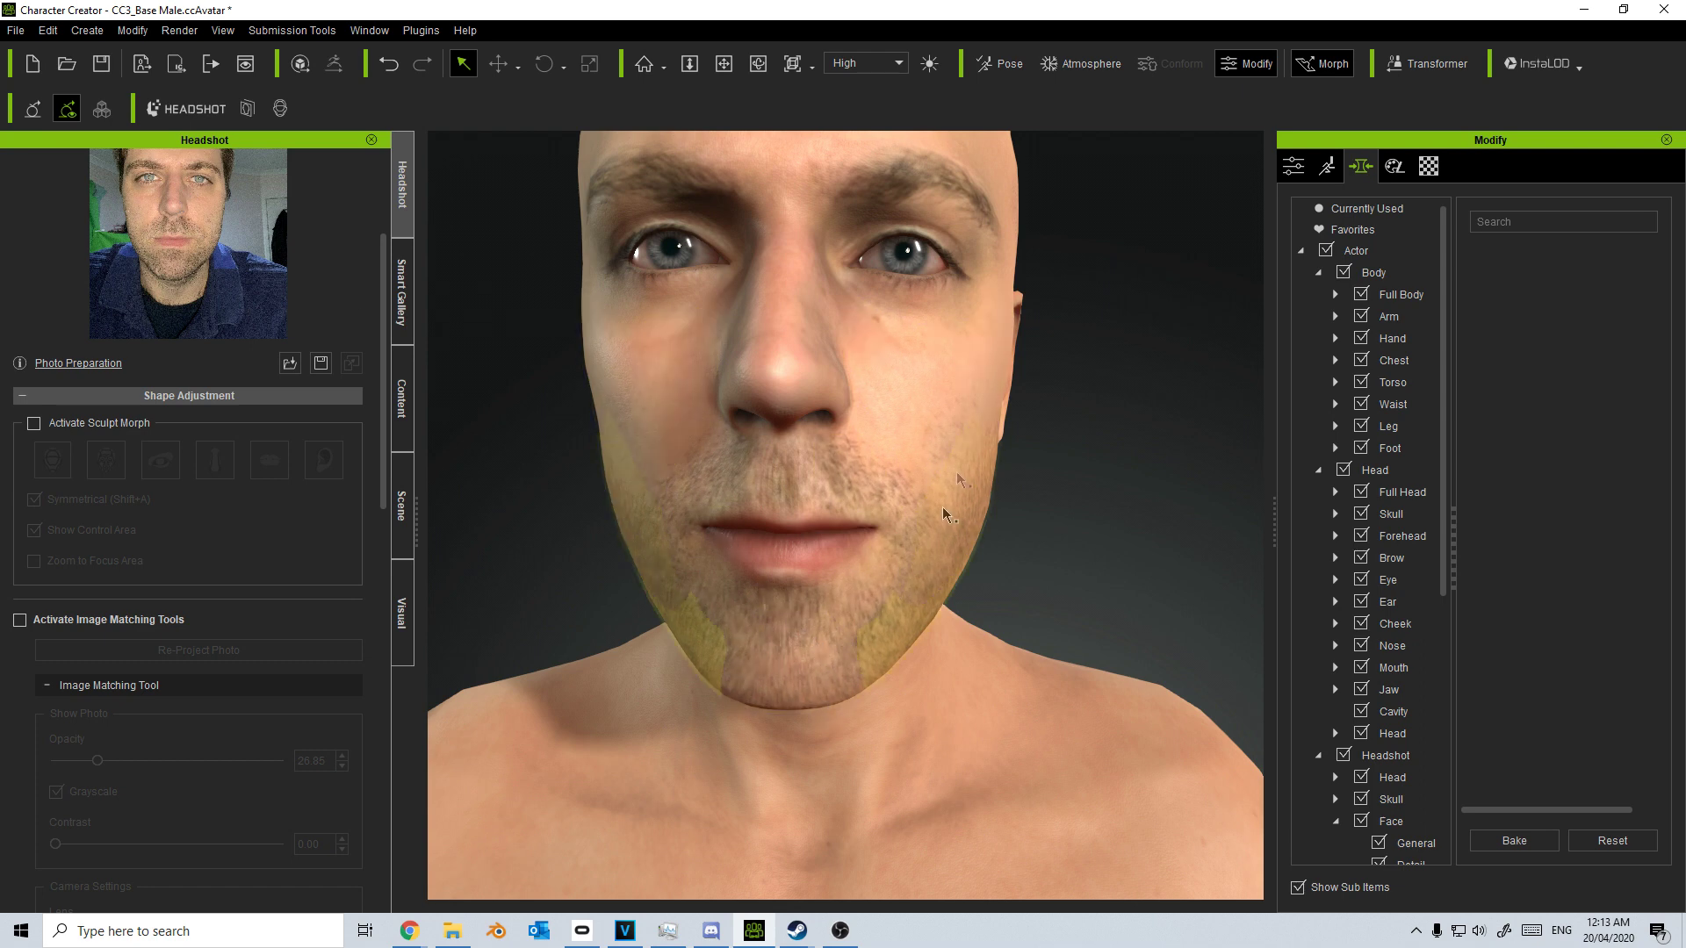
Keep Rough Skin and set the beard style to Dark Beard
scroll(98, 569, down, 10)
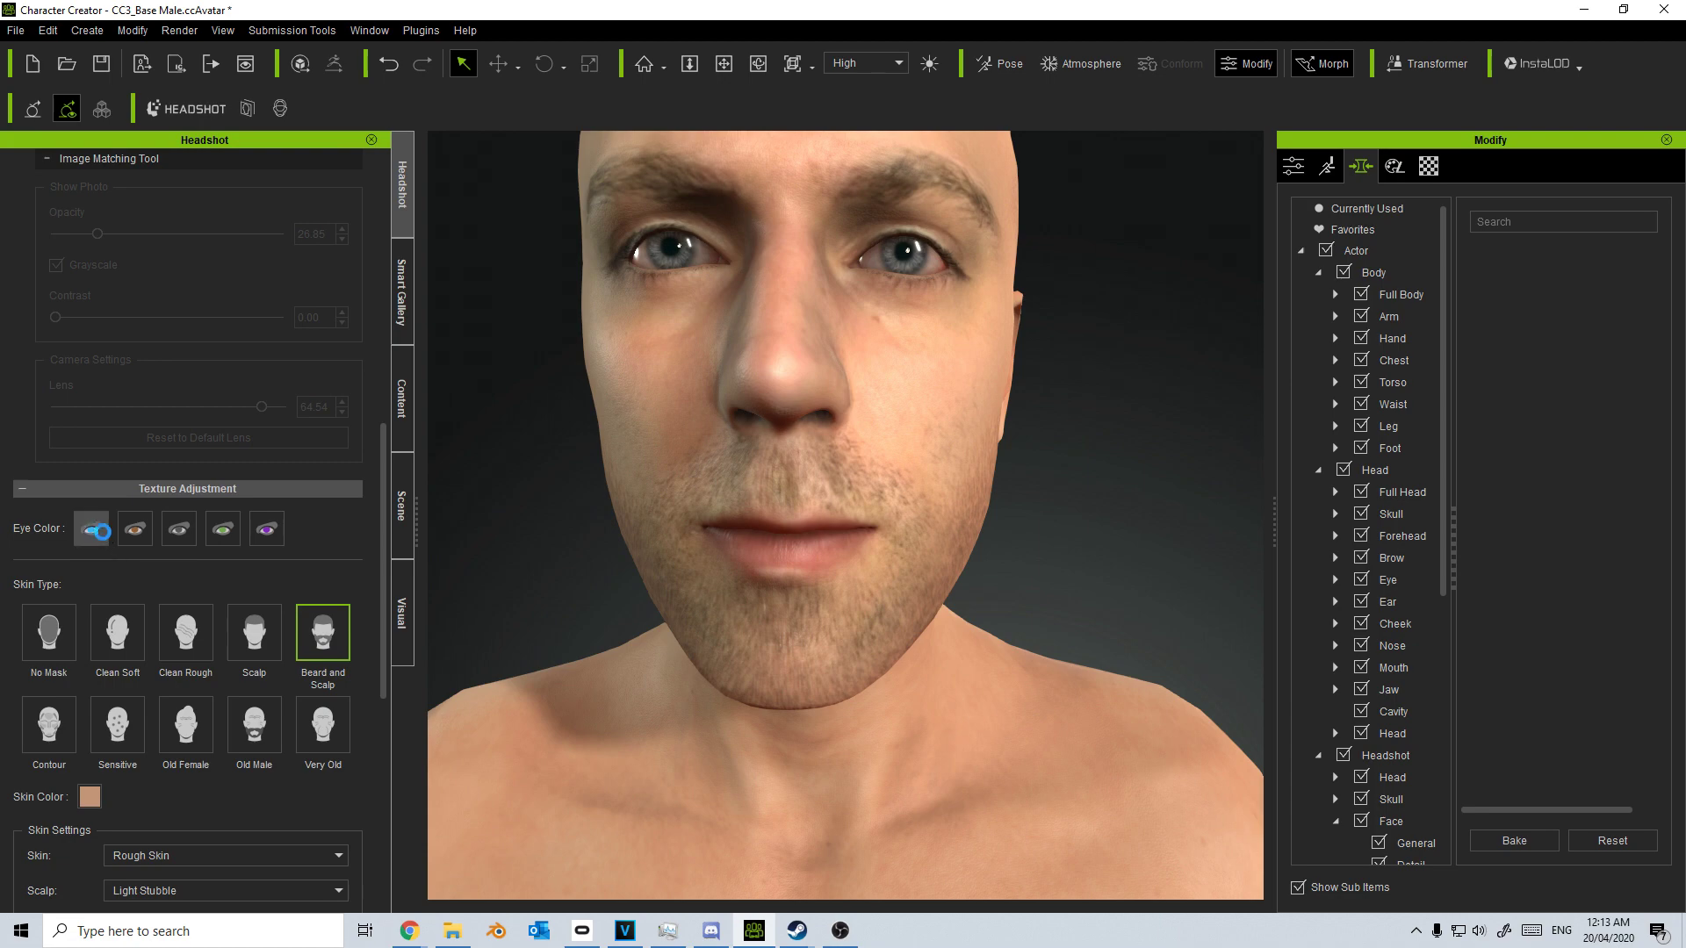
scroll(97, 529, down, 3)
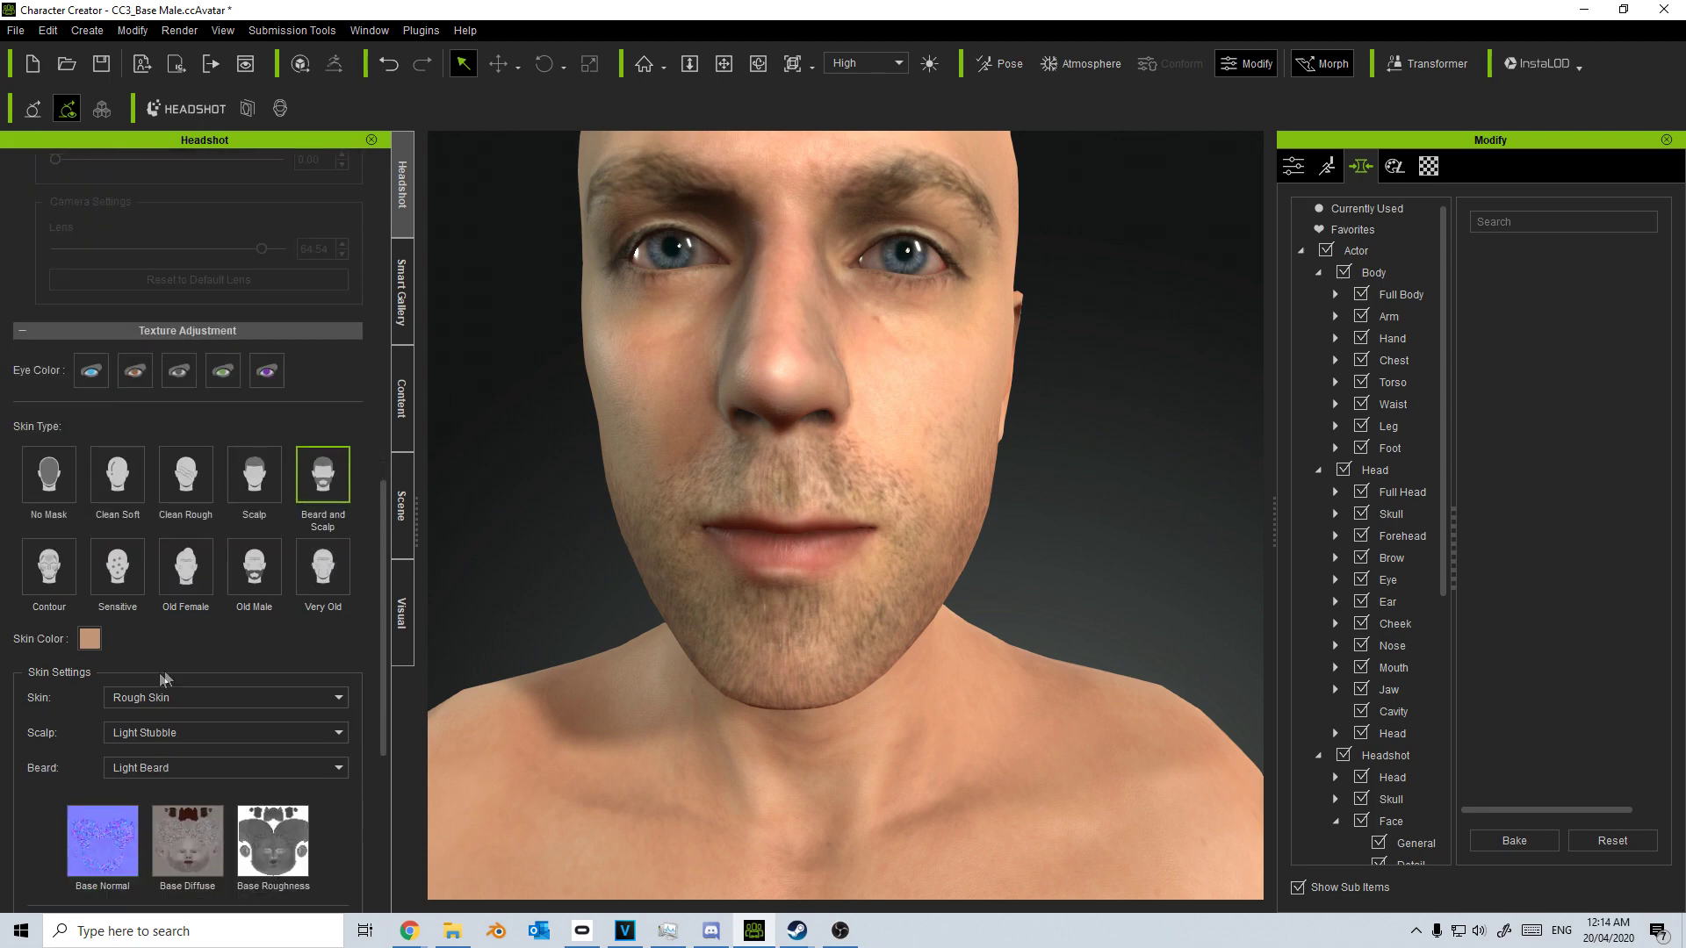
click(161, 697)
scroll(230, 739, down, 3)
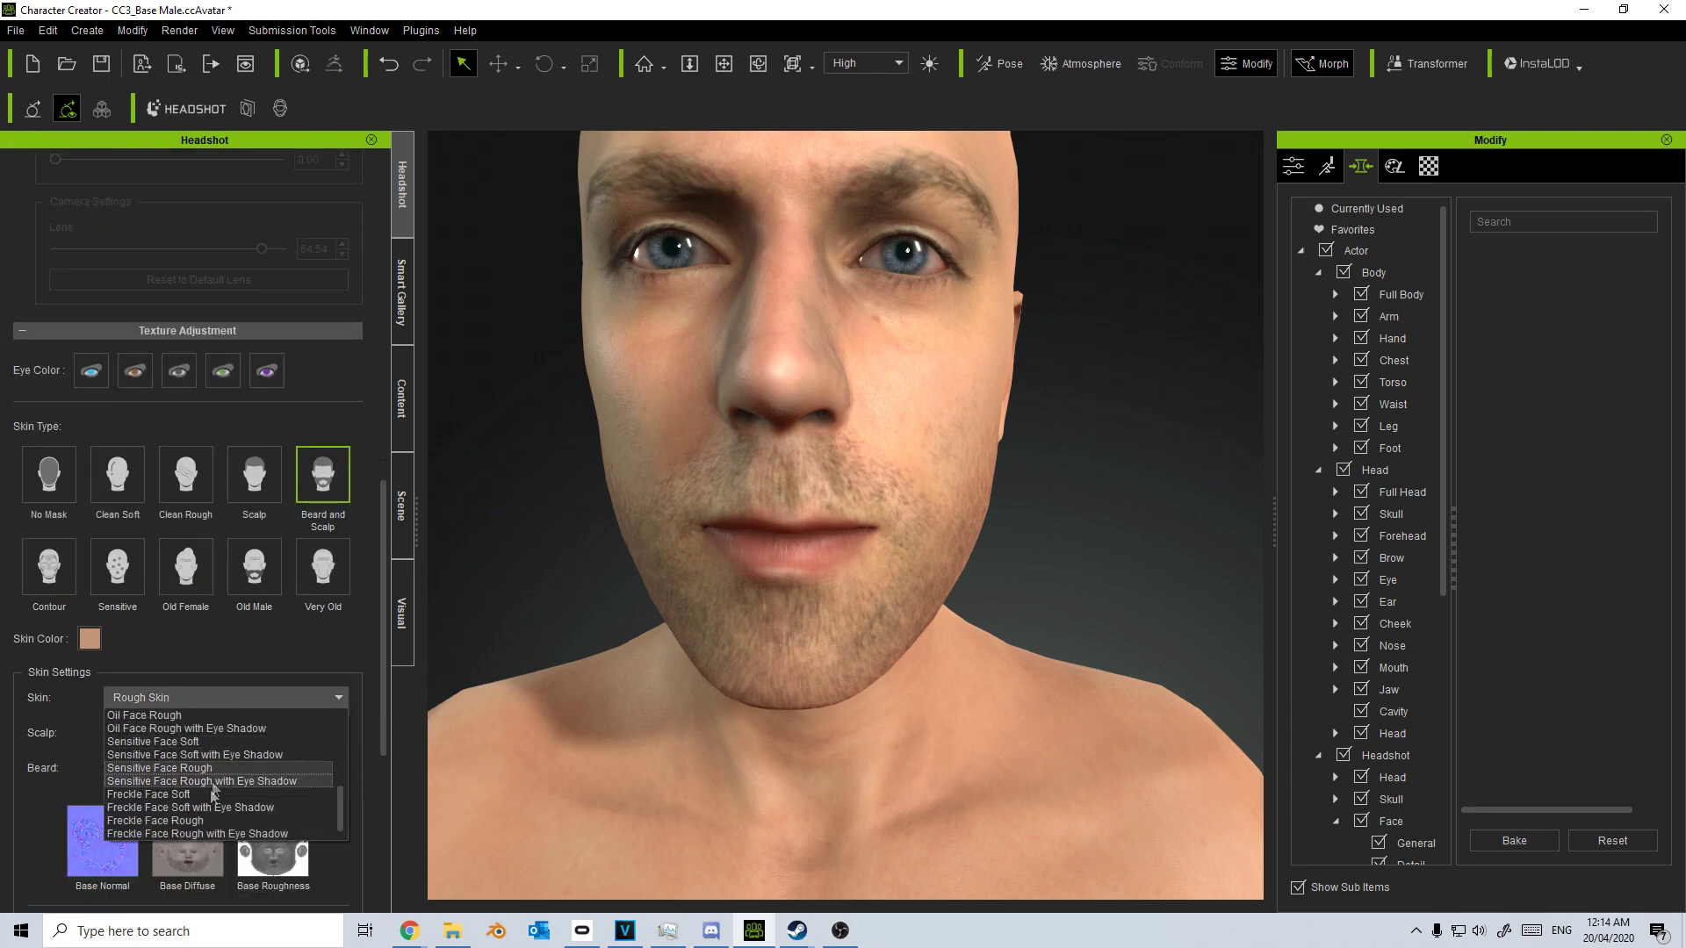
click(216, 720)
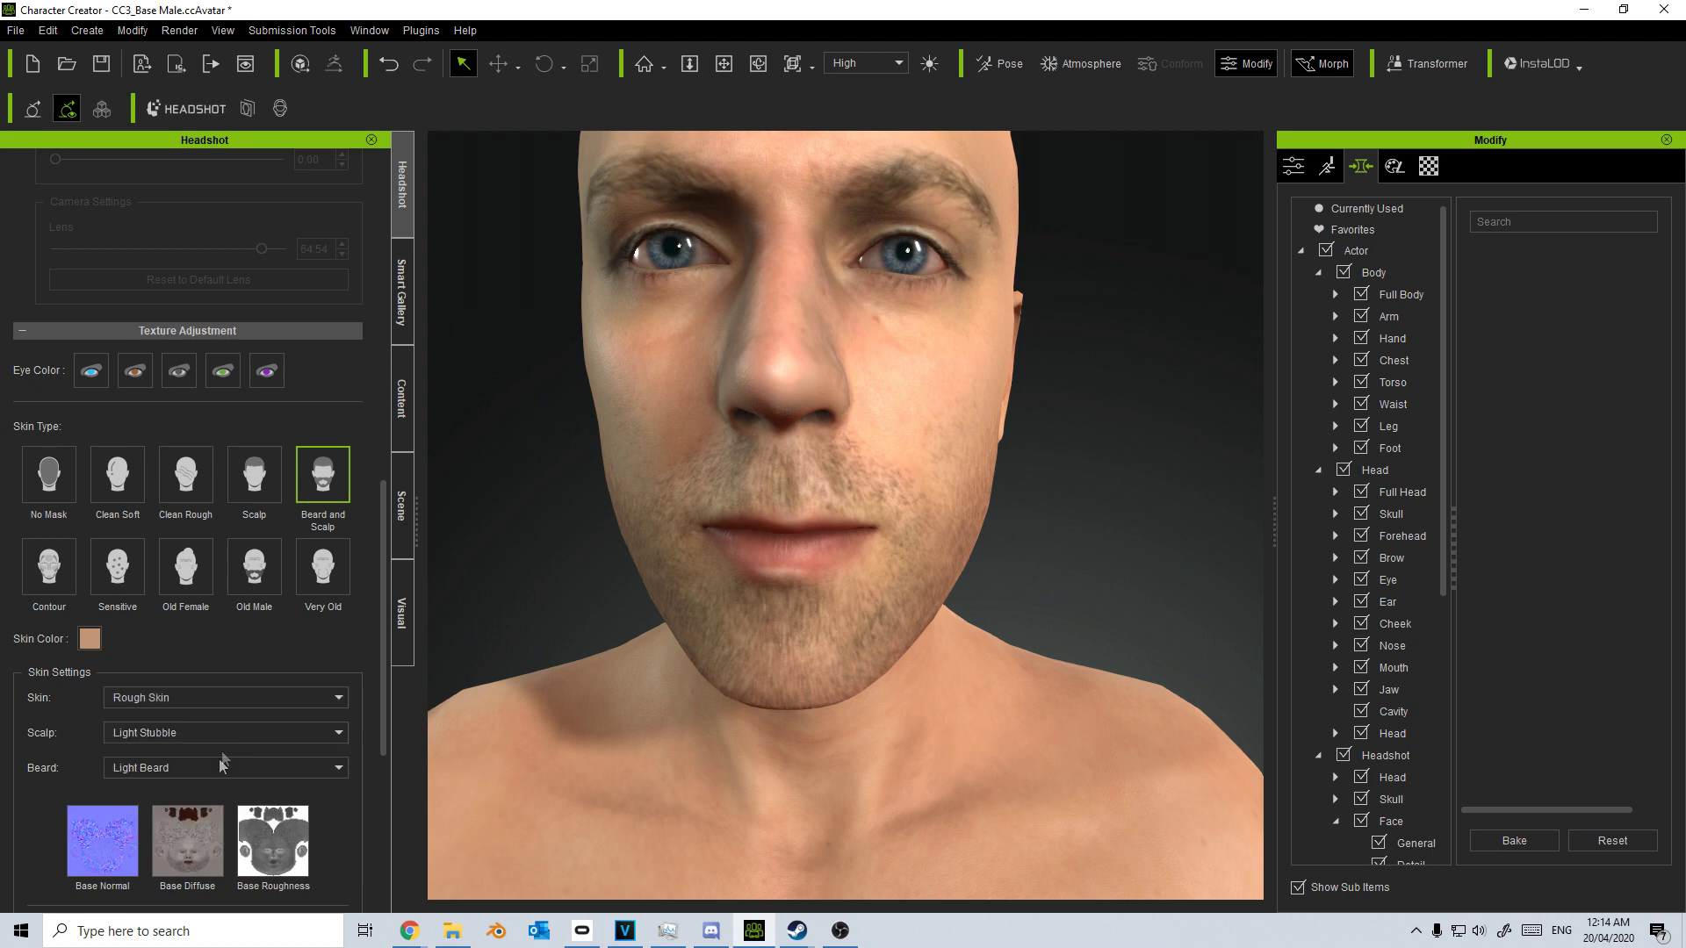
click(218, 769)
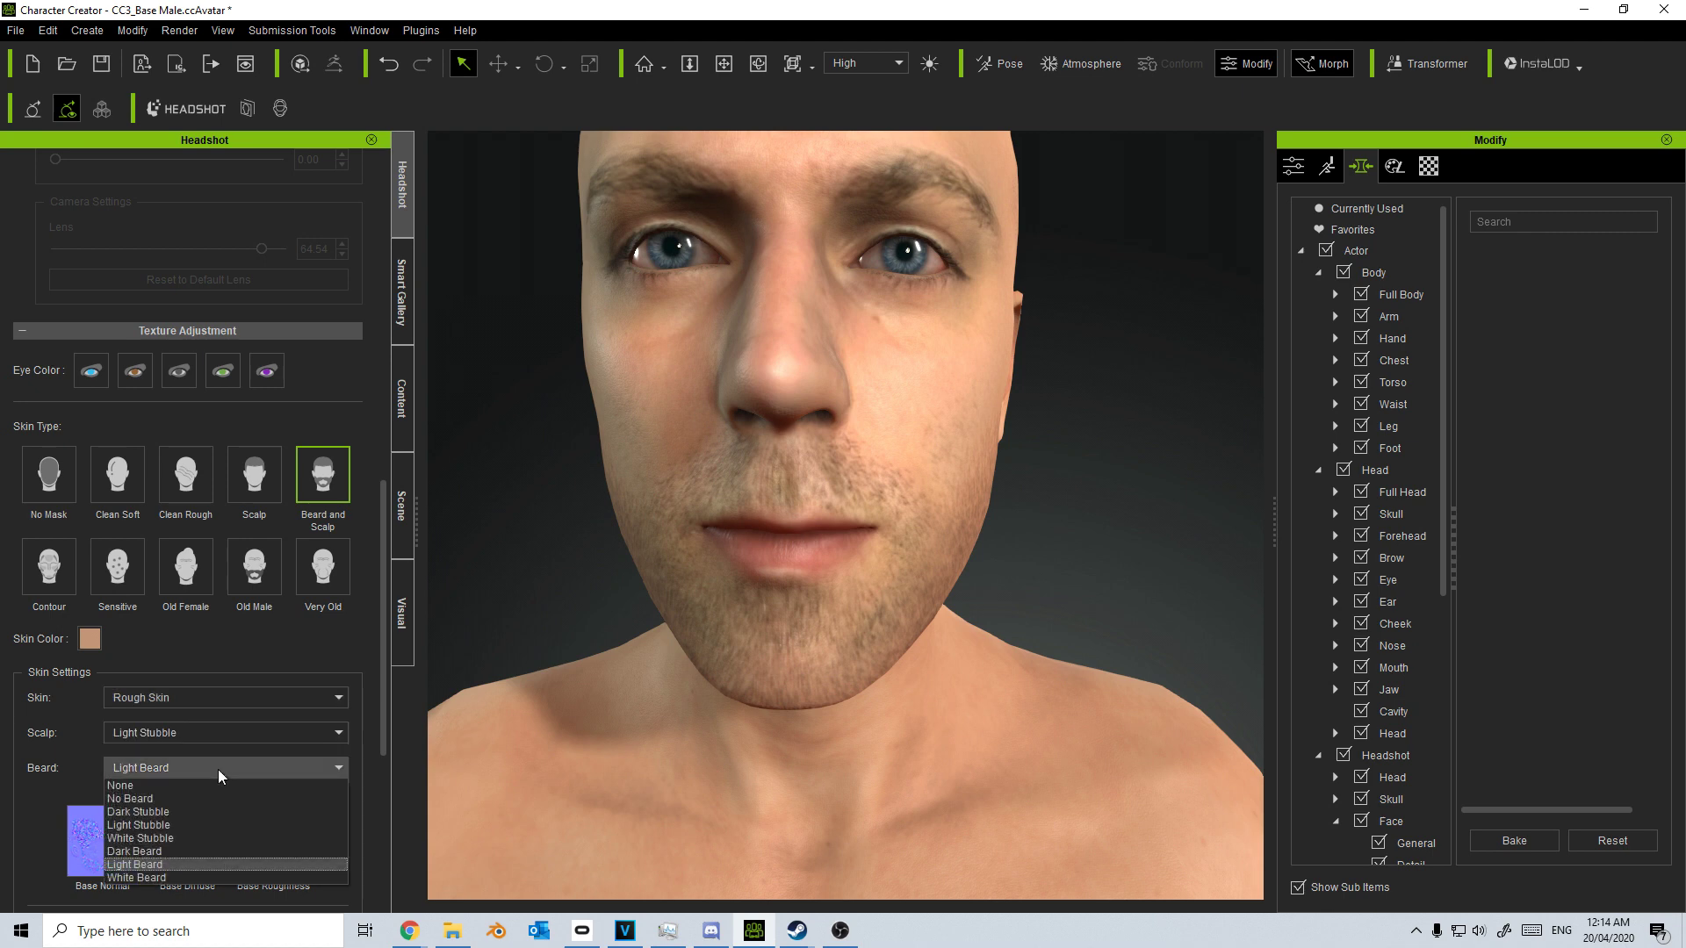
click(186, 862)
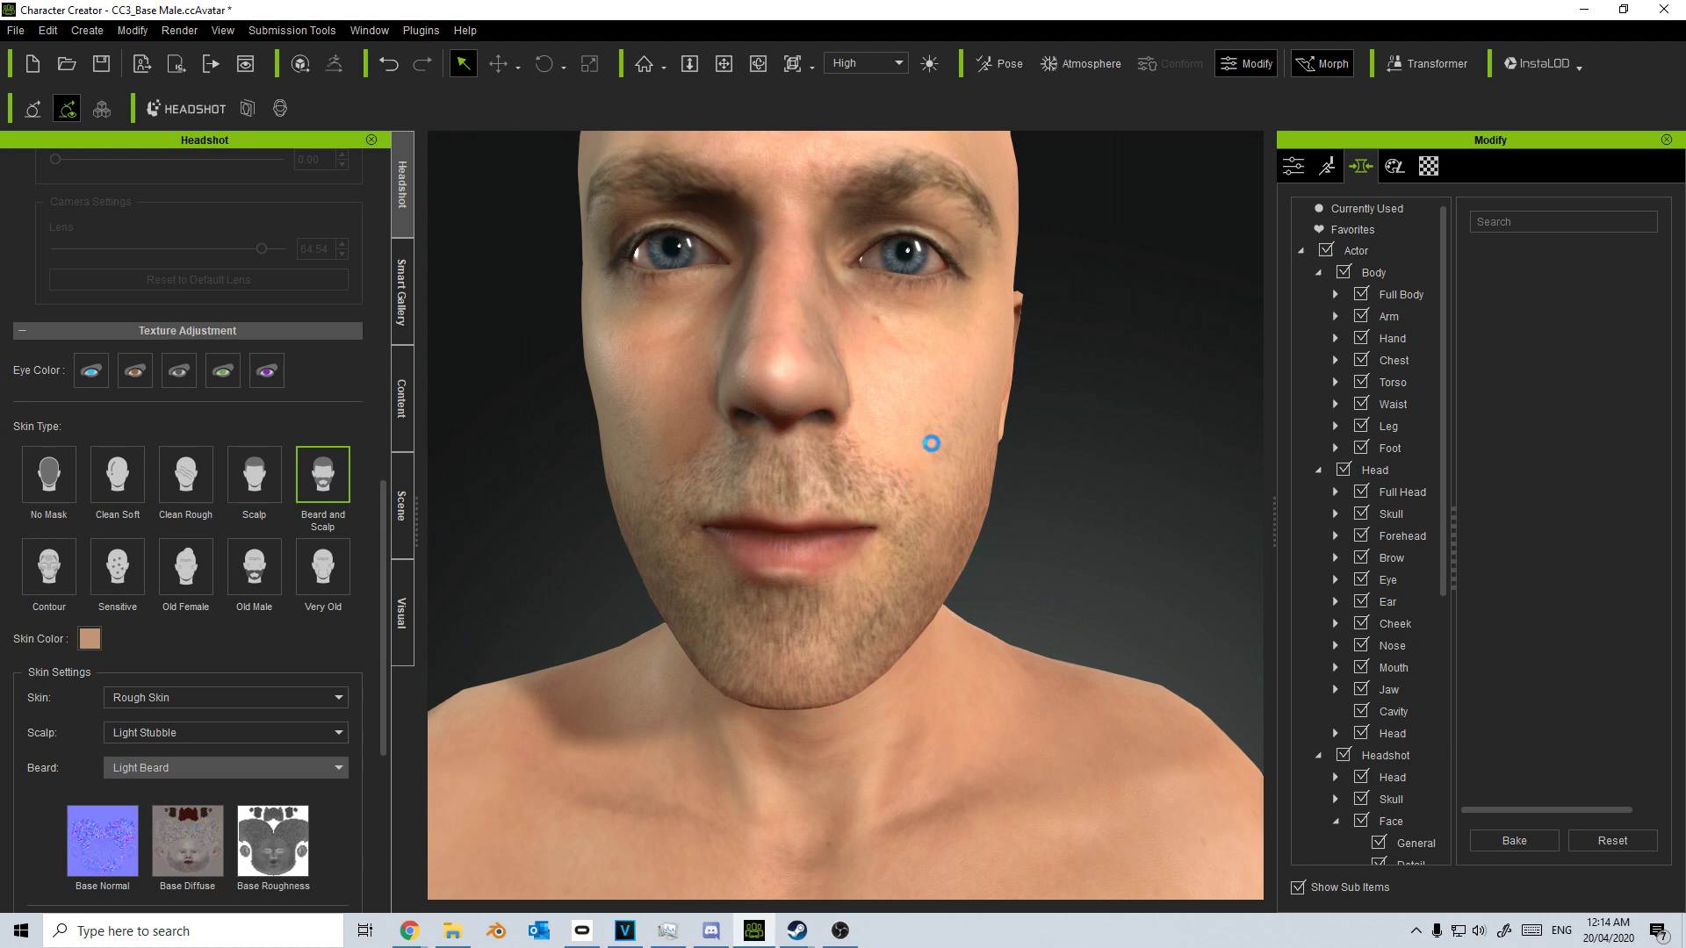
Close the eyes, choose the Medium Eyelid mask, and update the skin texture
scroll(44, 557, down, 5)
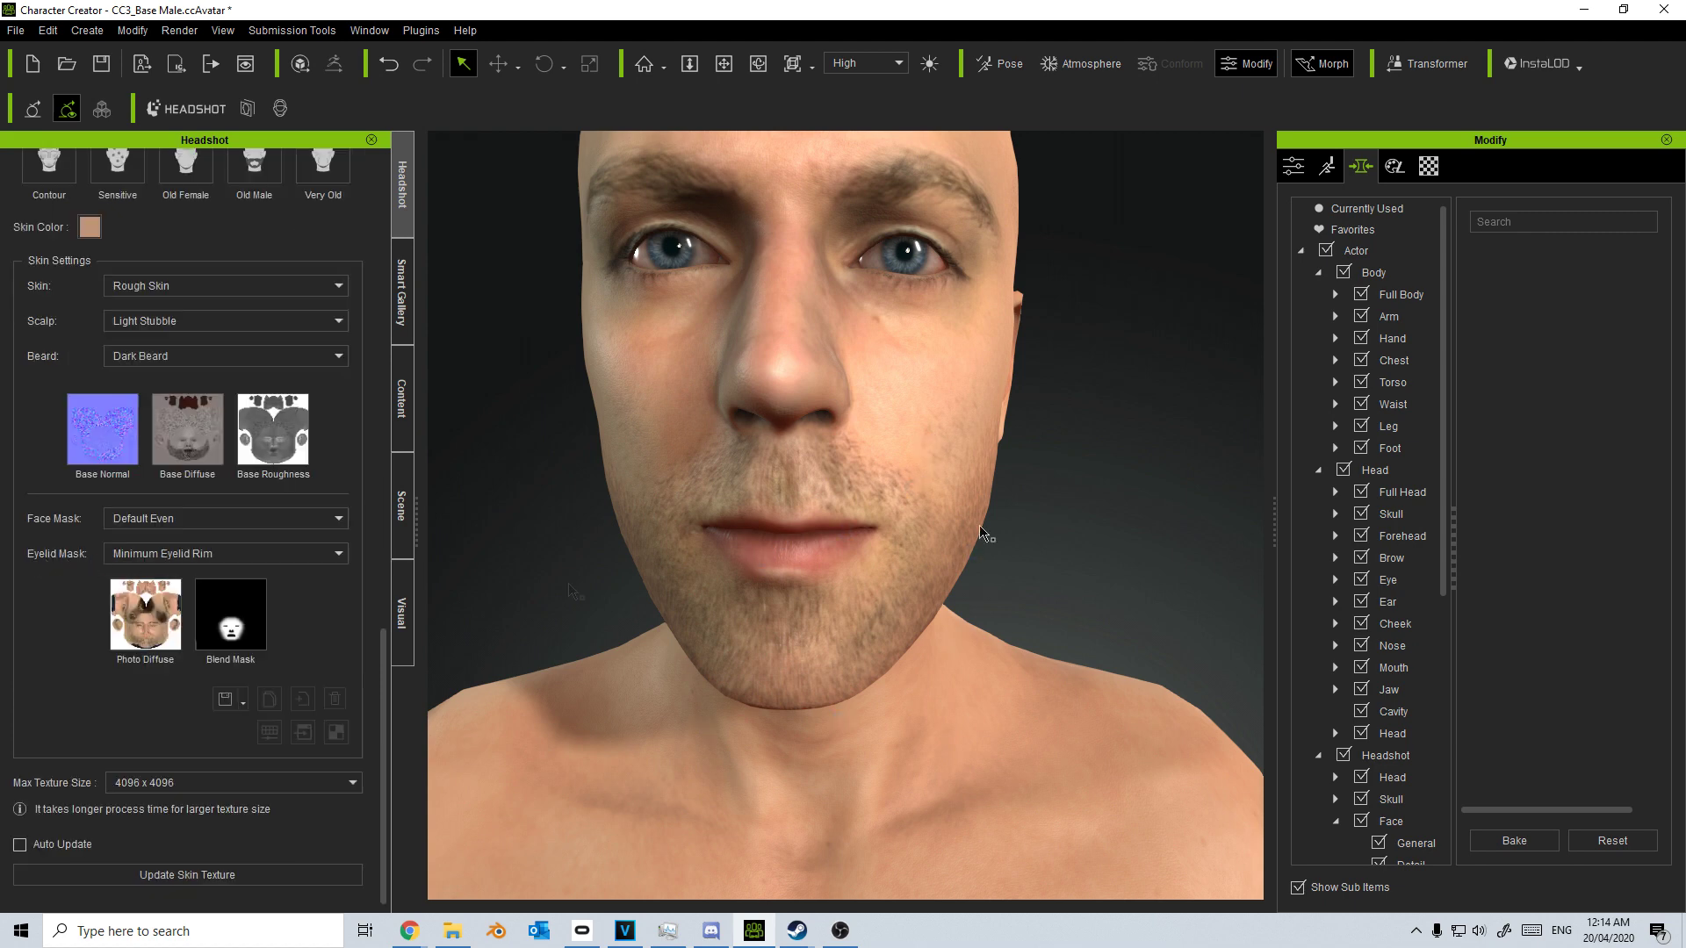
click(1293, 166)
click(1351, 369)
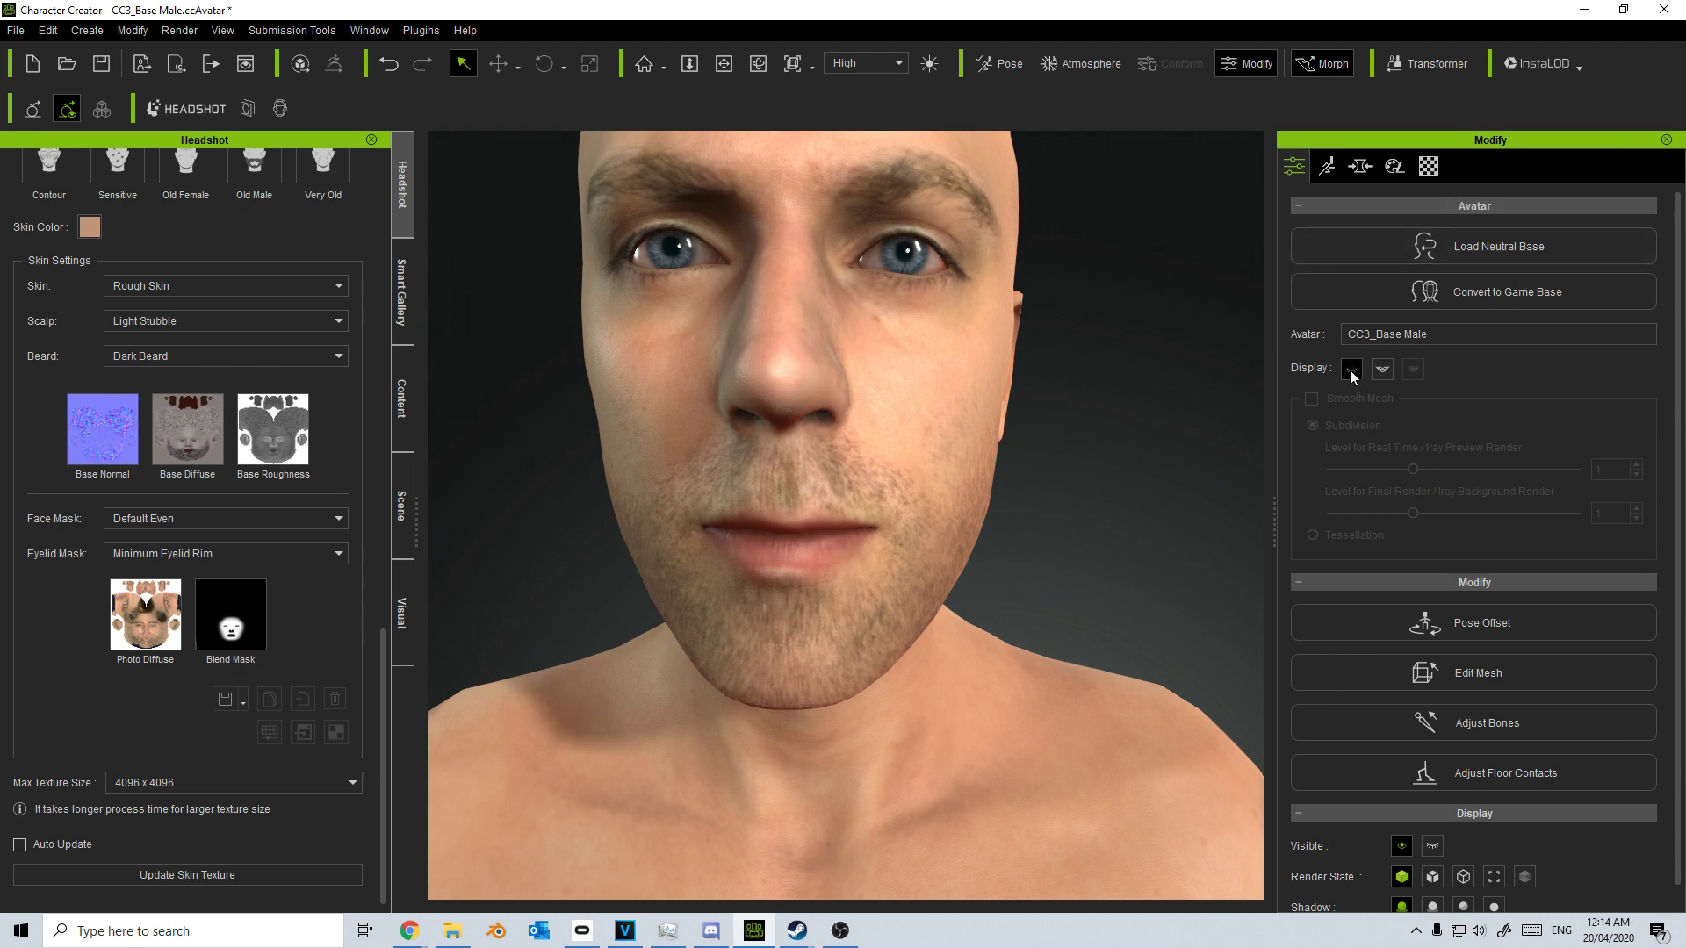
click(161, 551)
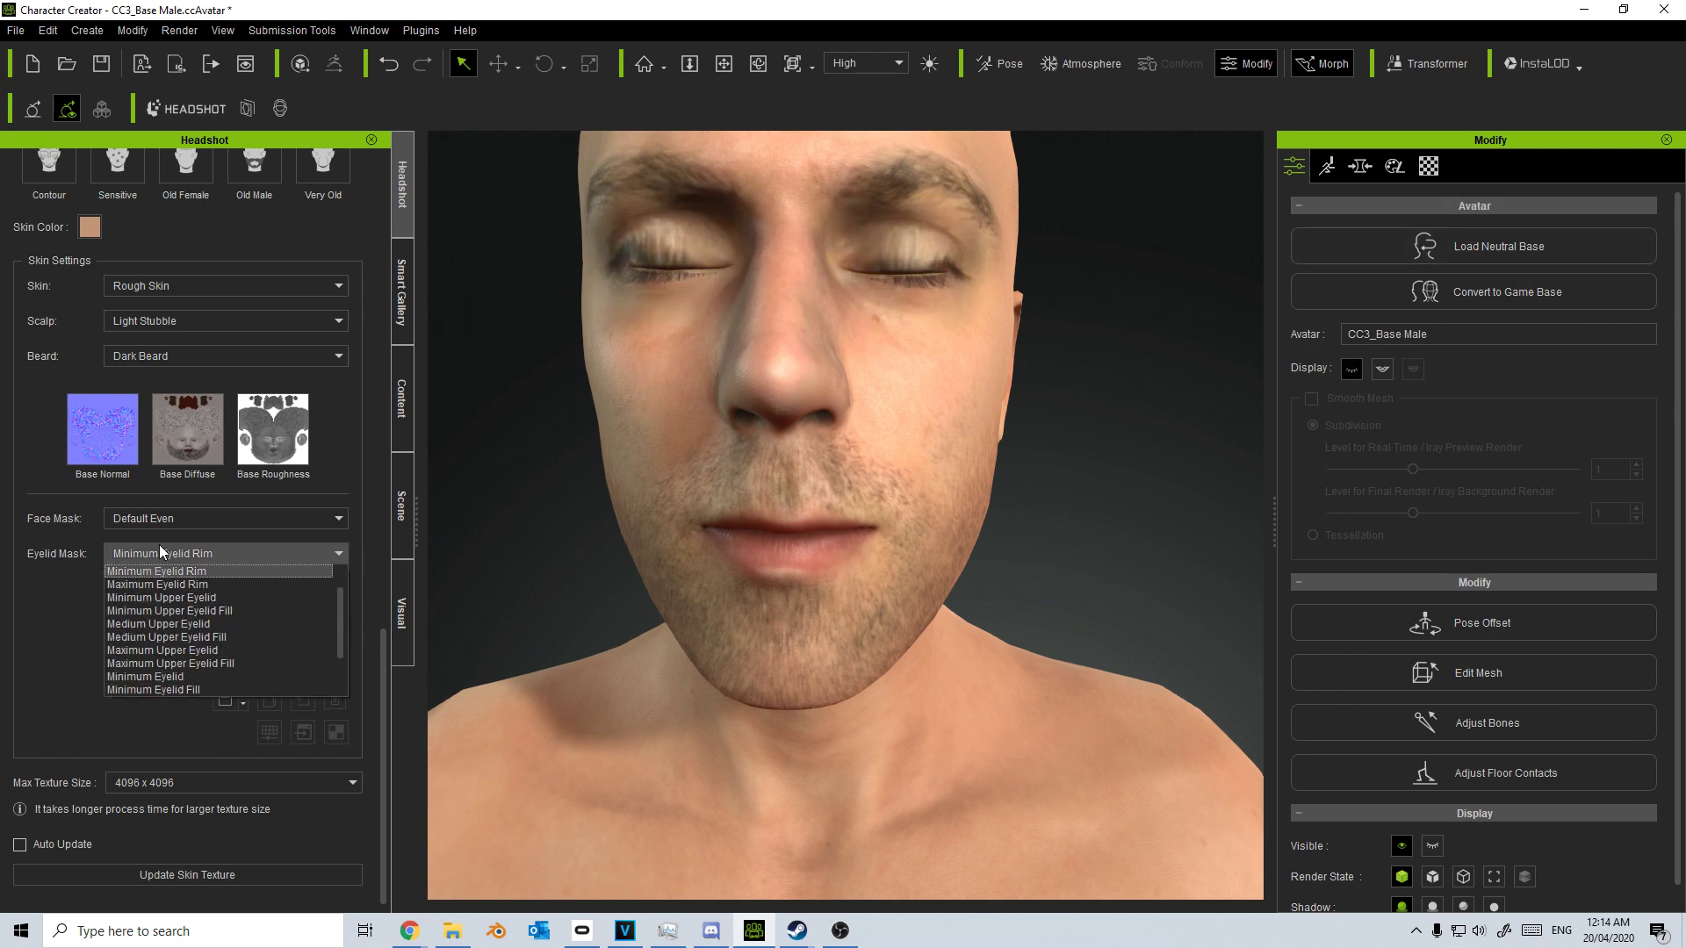
scroll(237, 636, down, 2)
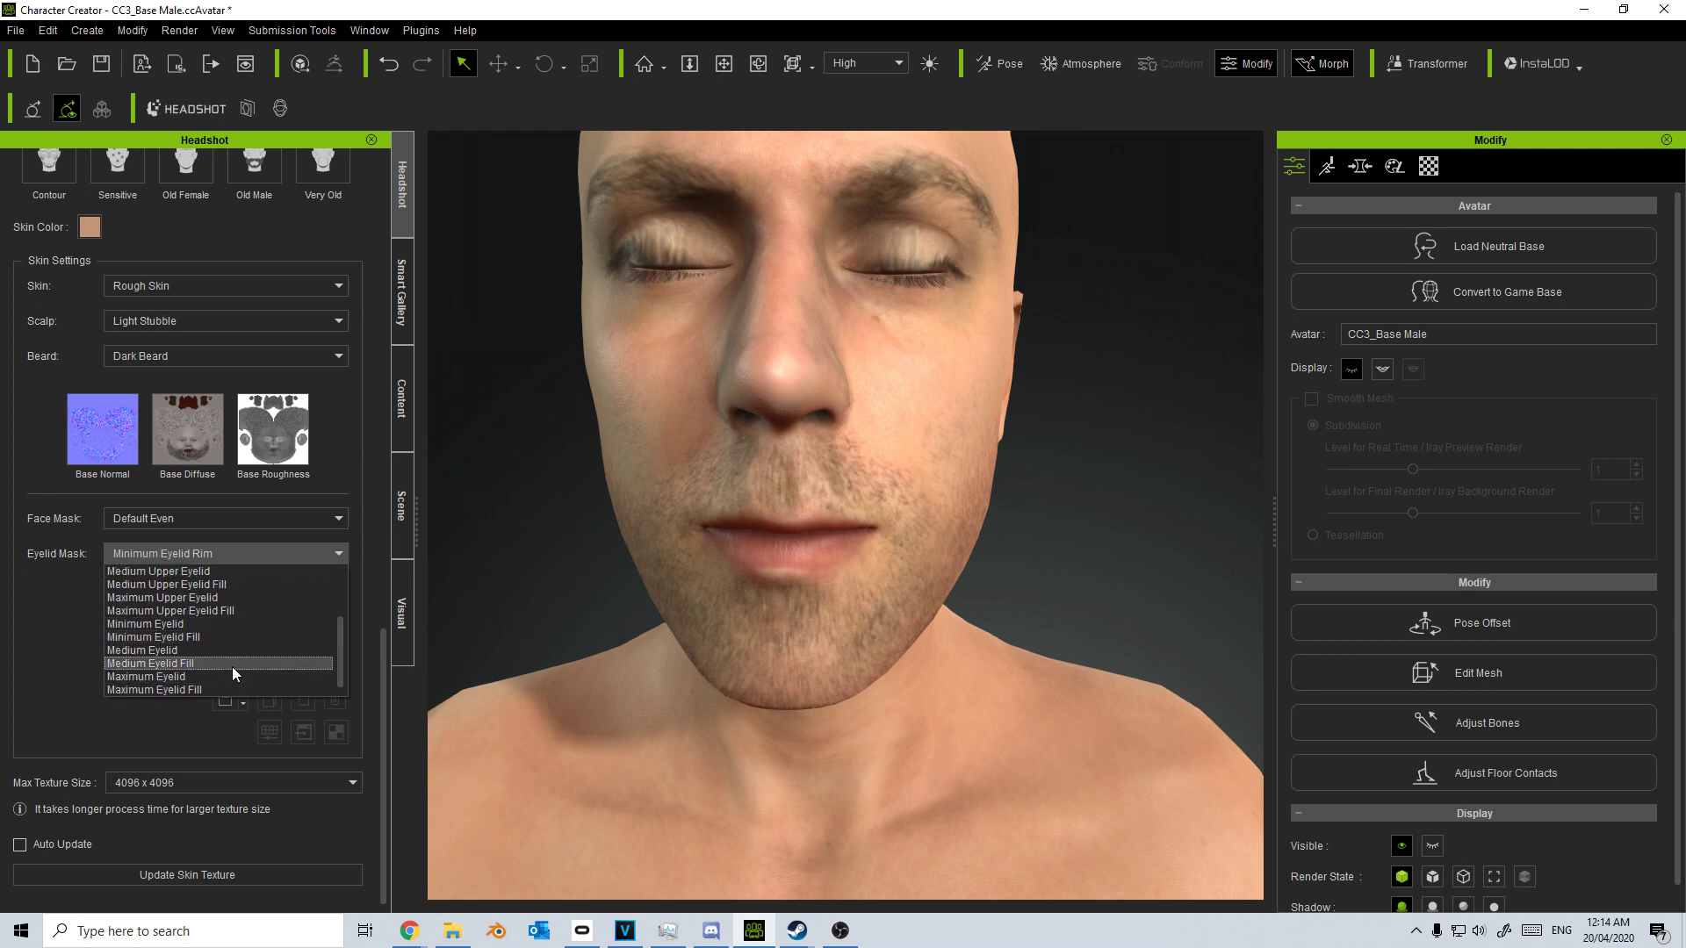
click(233, 650)
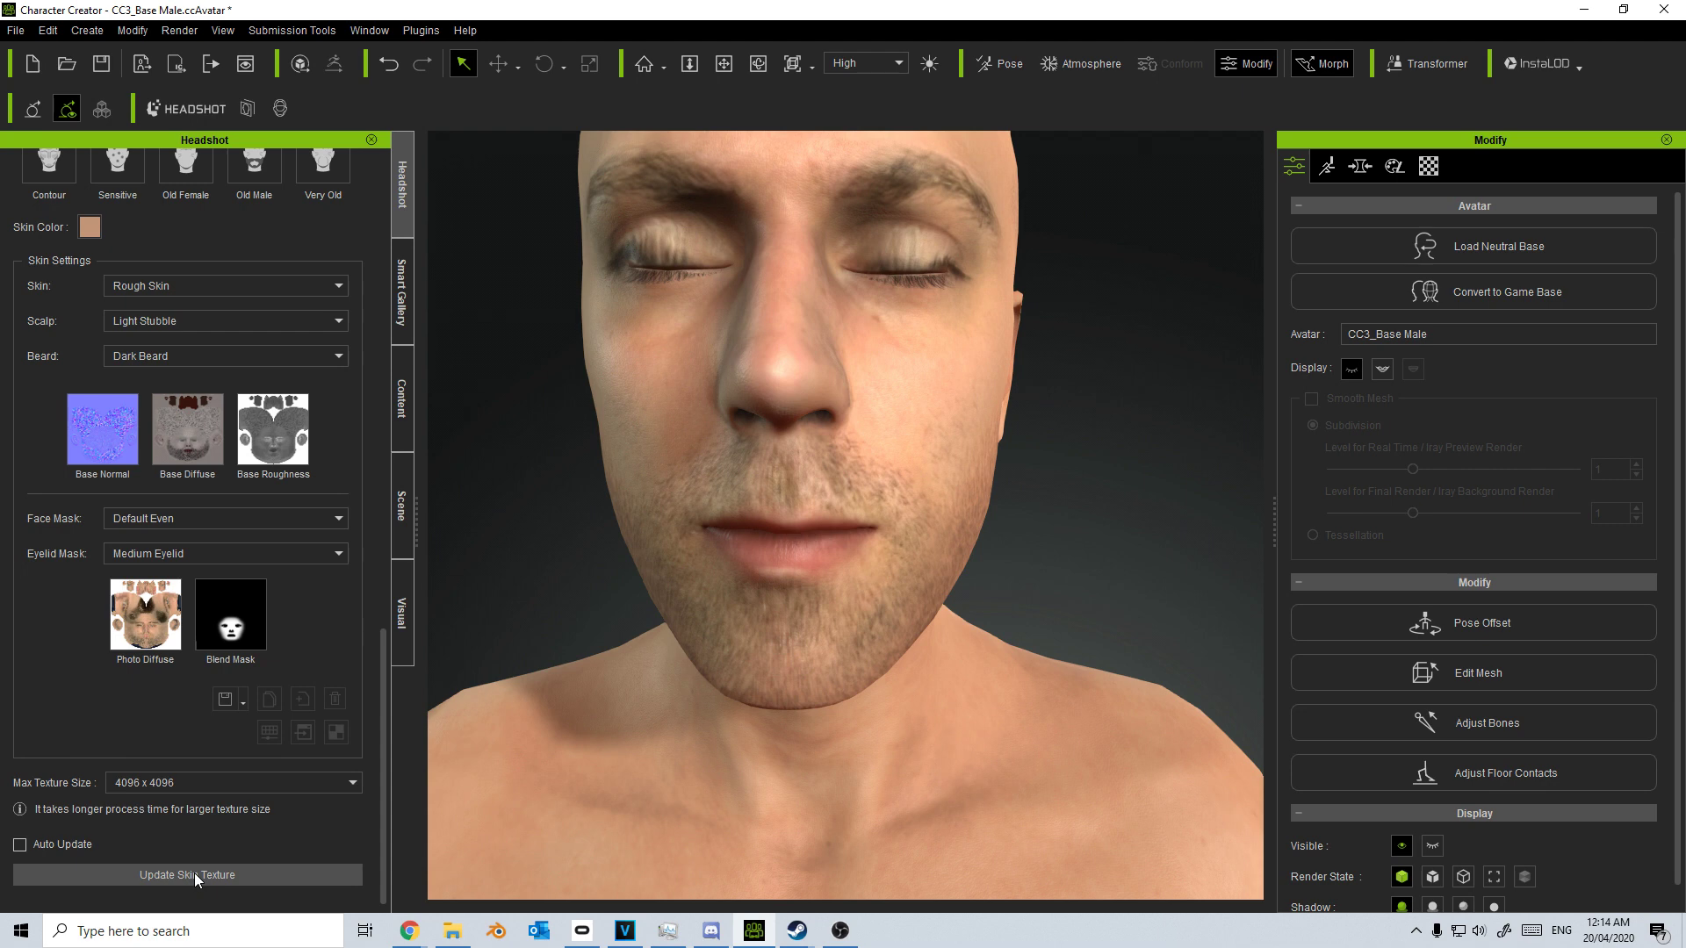
click(193, 873)
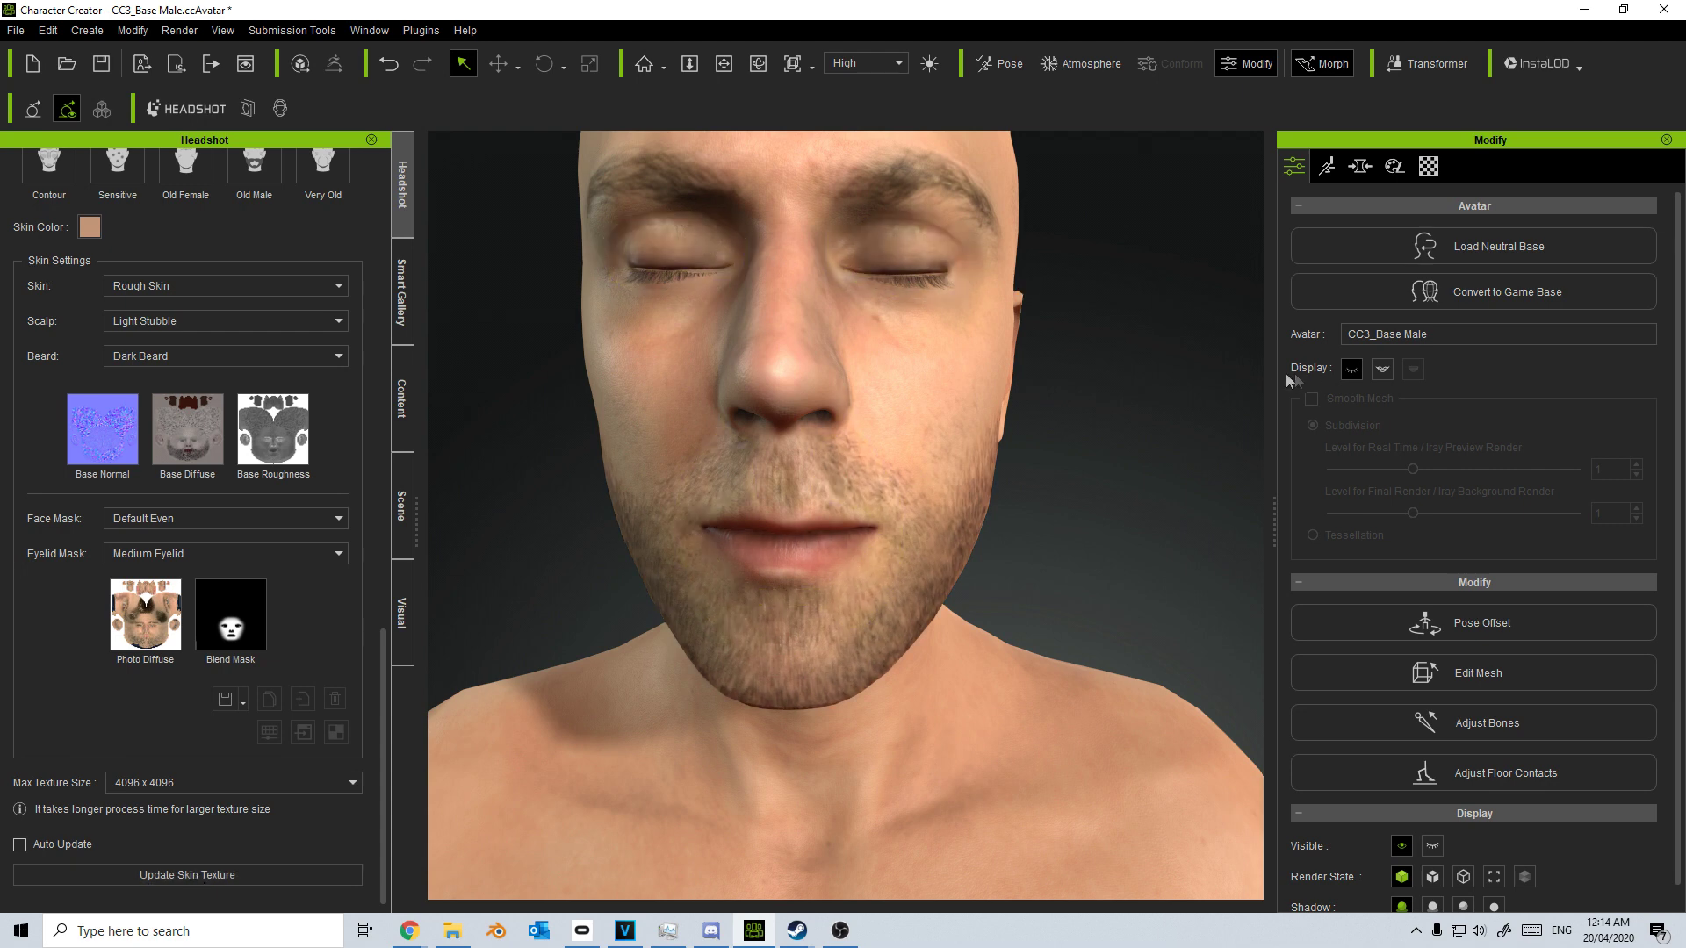
Open the character's eyes again
click(1351, 369)
scroll(1111, 352, down, 5)
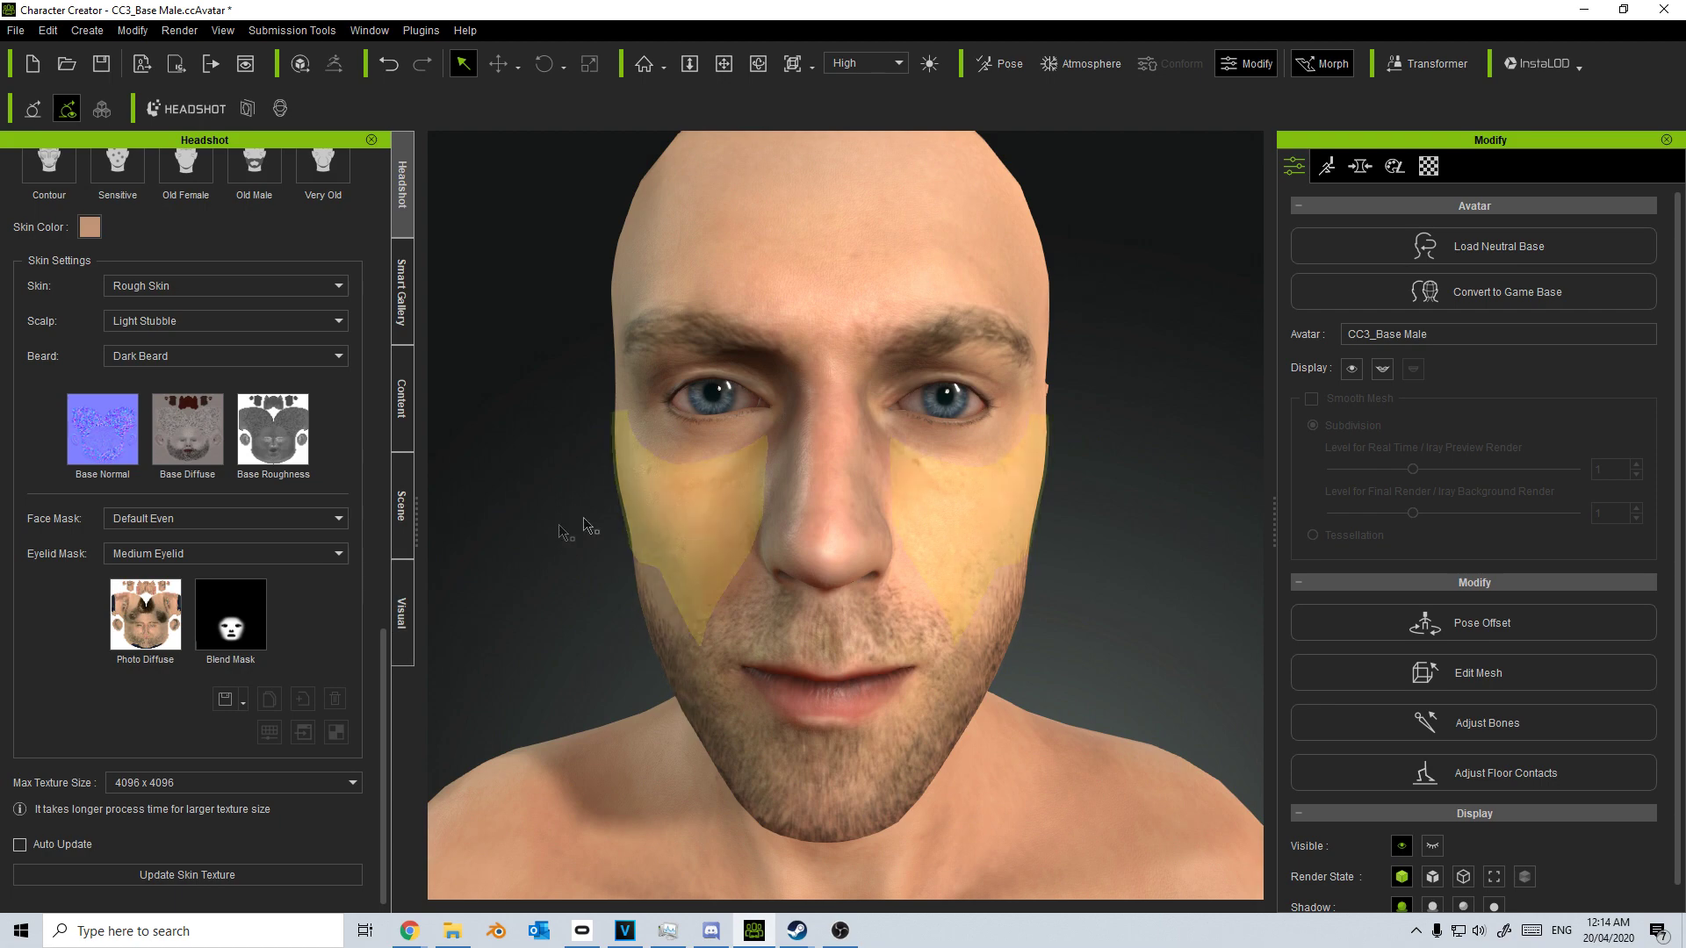
scroll(286, 686, up, 10)
scroll(281, 681, up, 2)
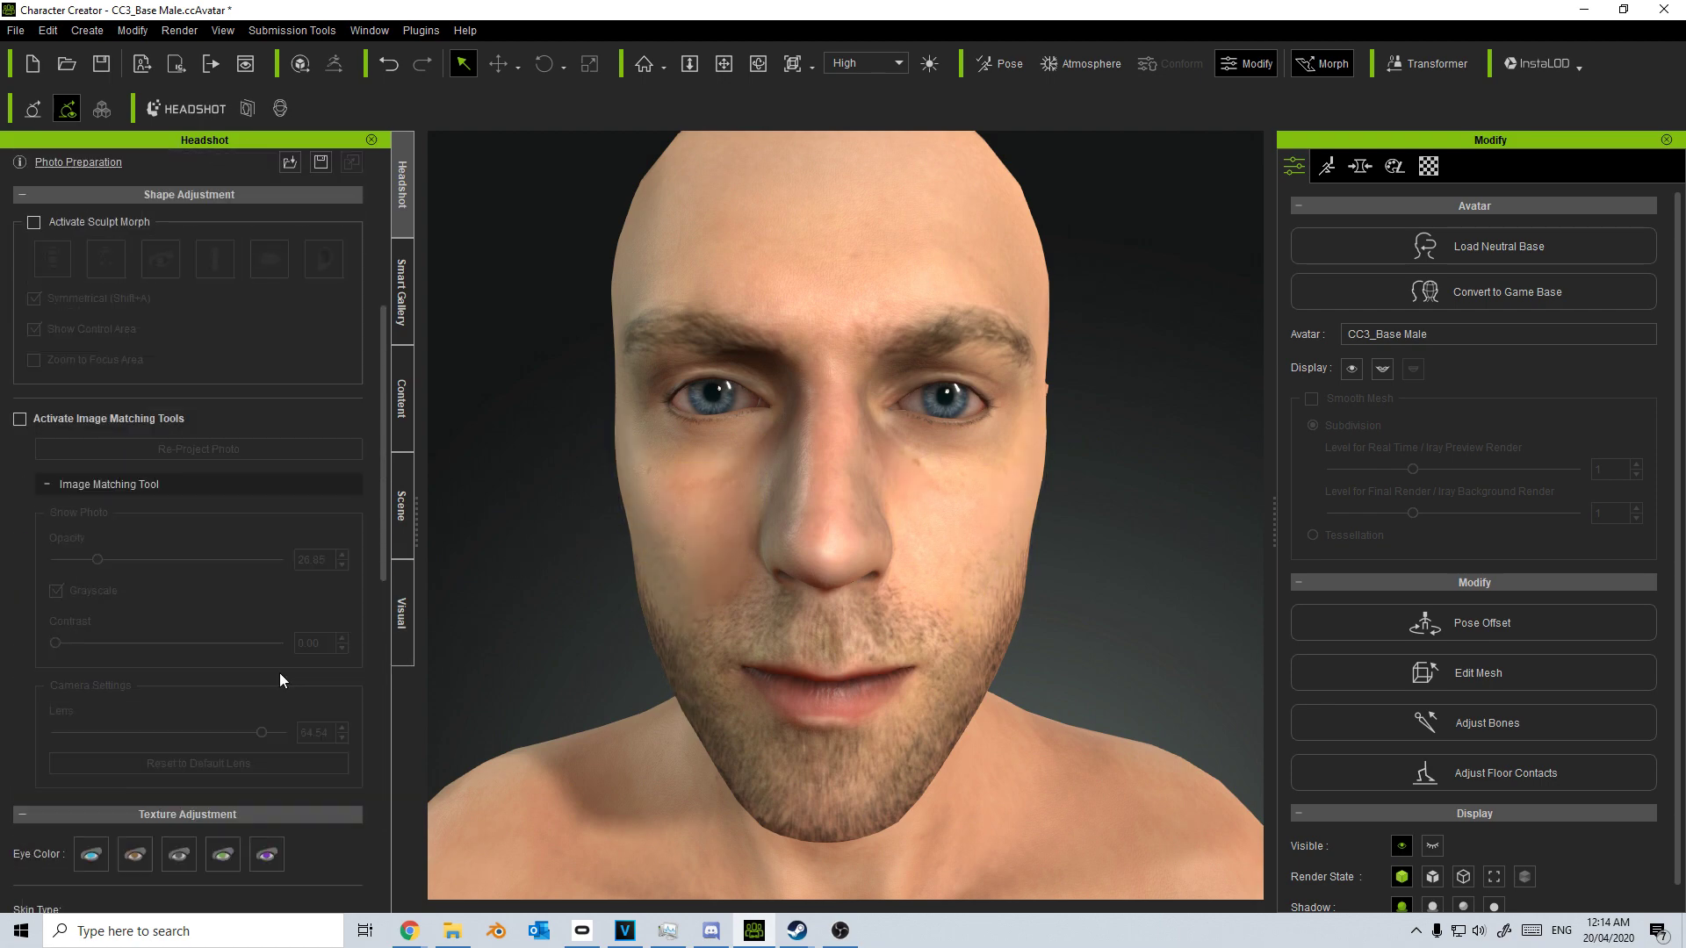
scroll(129, 571, up, 1)
scroll(129, 571, down, 1)
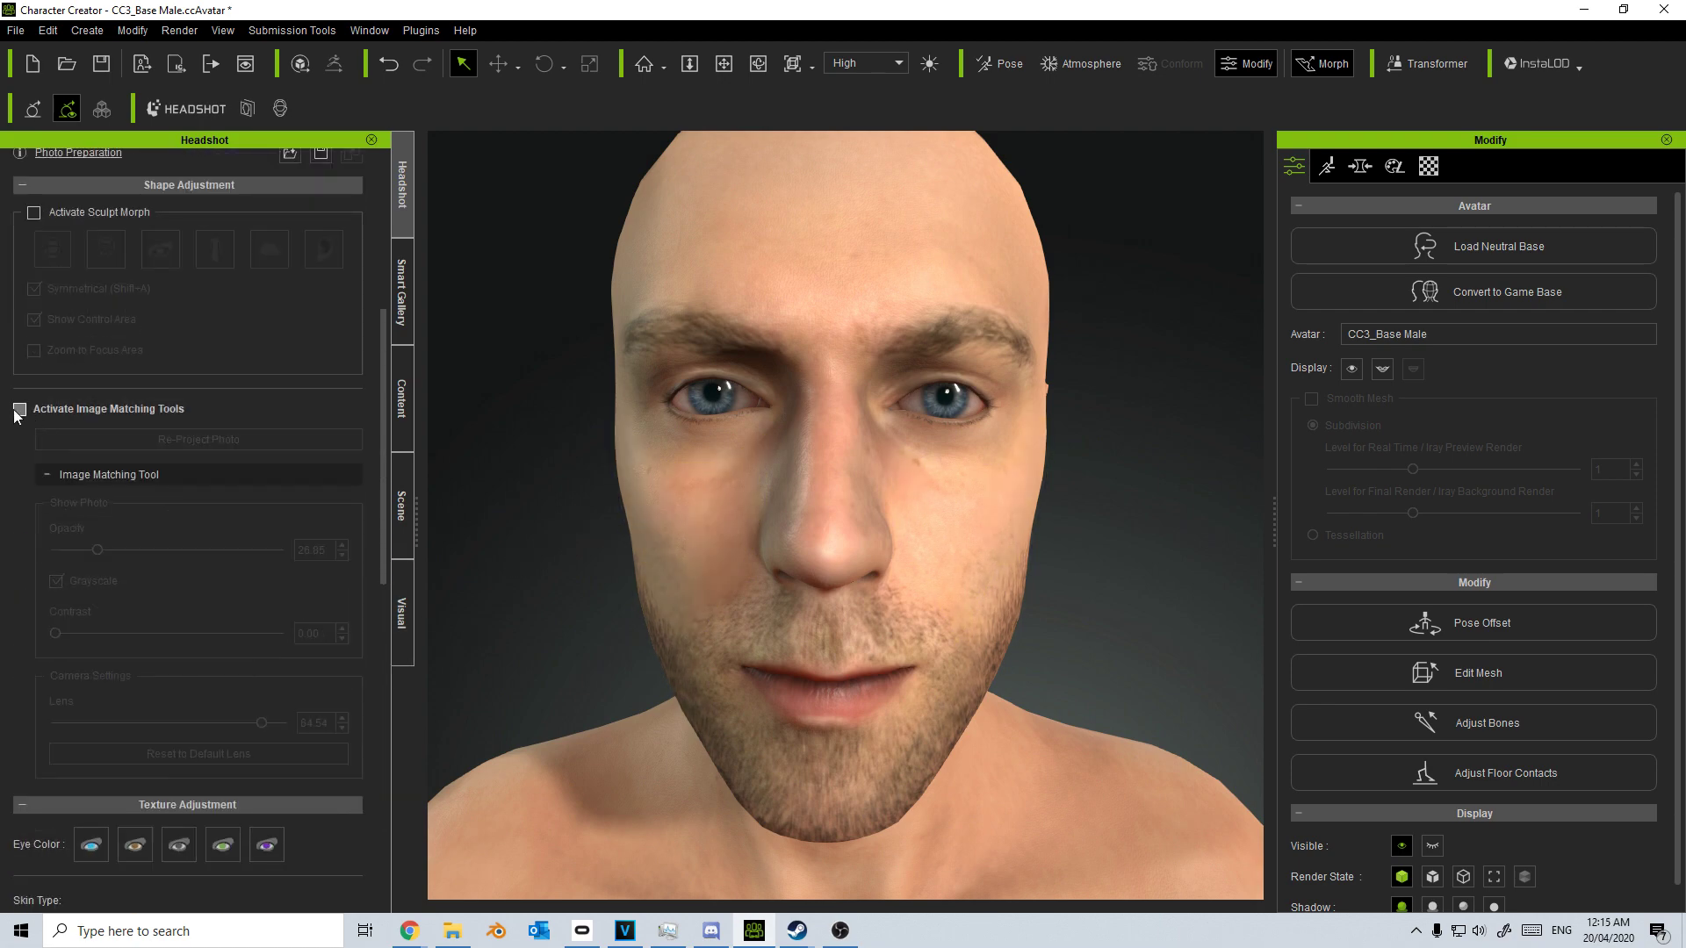
Show the reference photo at 10 opacity and re-project it onto the face
click(19, 410)
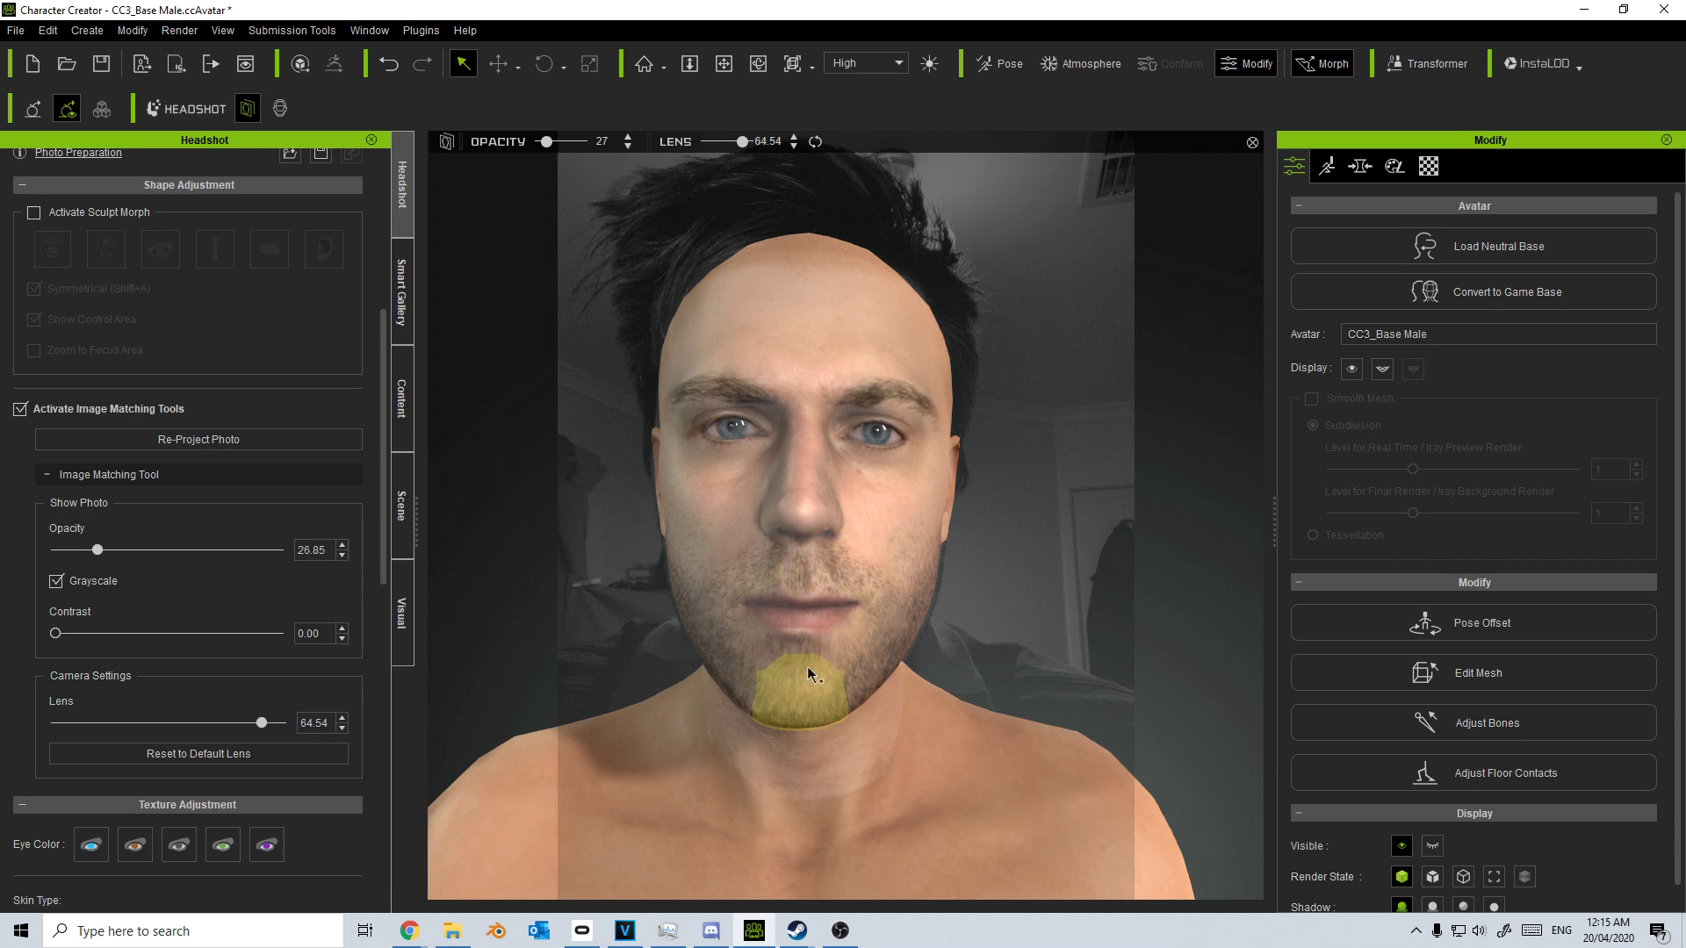
drag(95, 549, 28, 554)
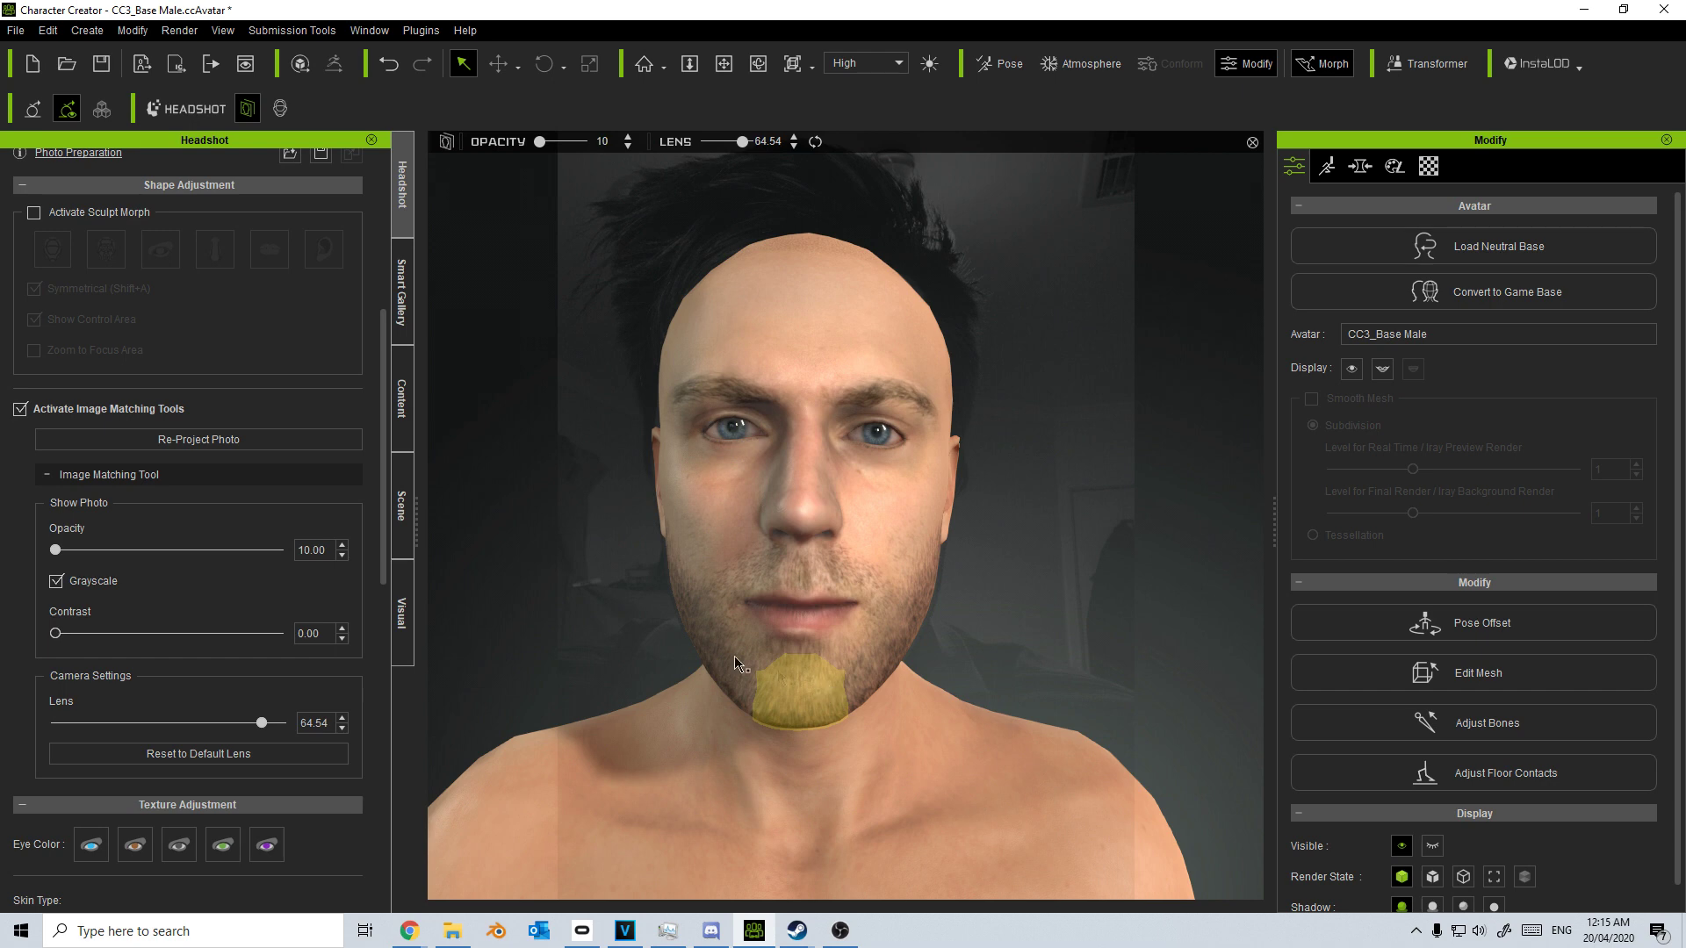
click(186, 444)
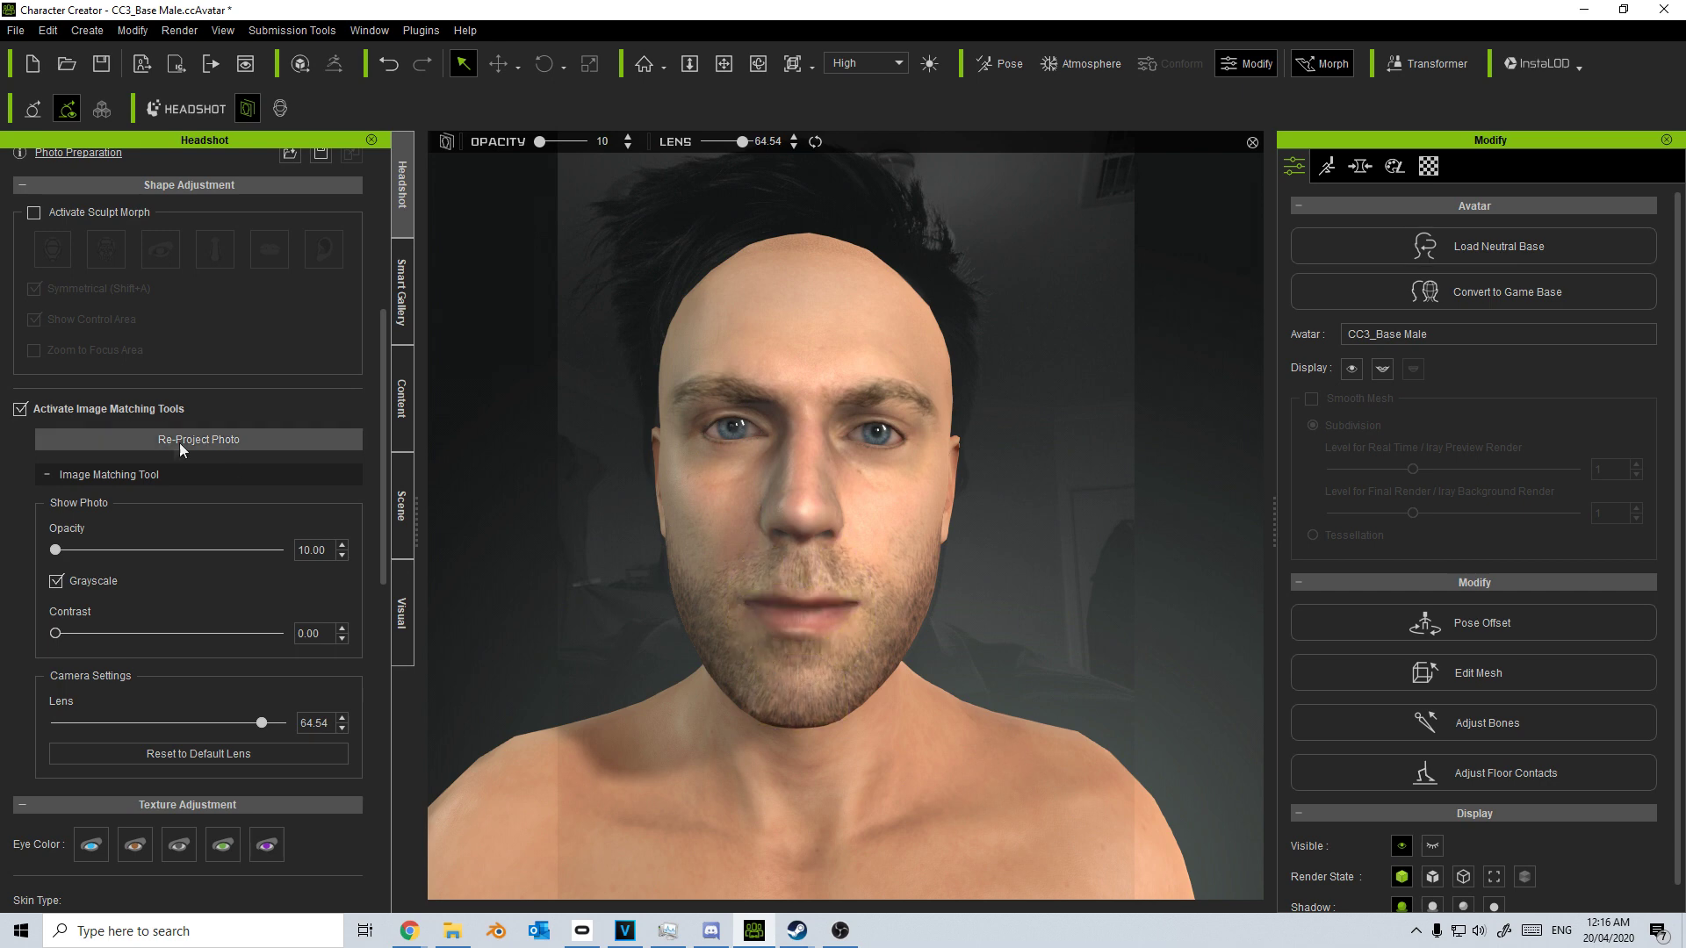
mouse_move(56, 550)
mouse_down()
mouse_move(281, 550)
mouse_move(54, 549)
mouse_up()
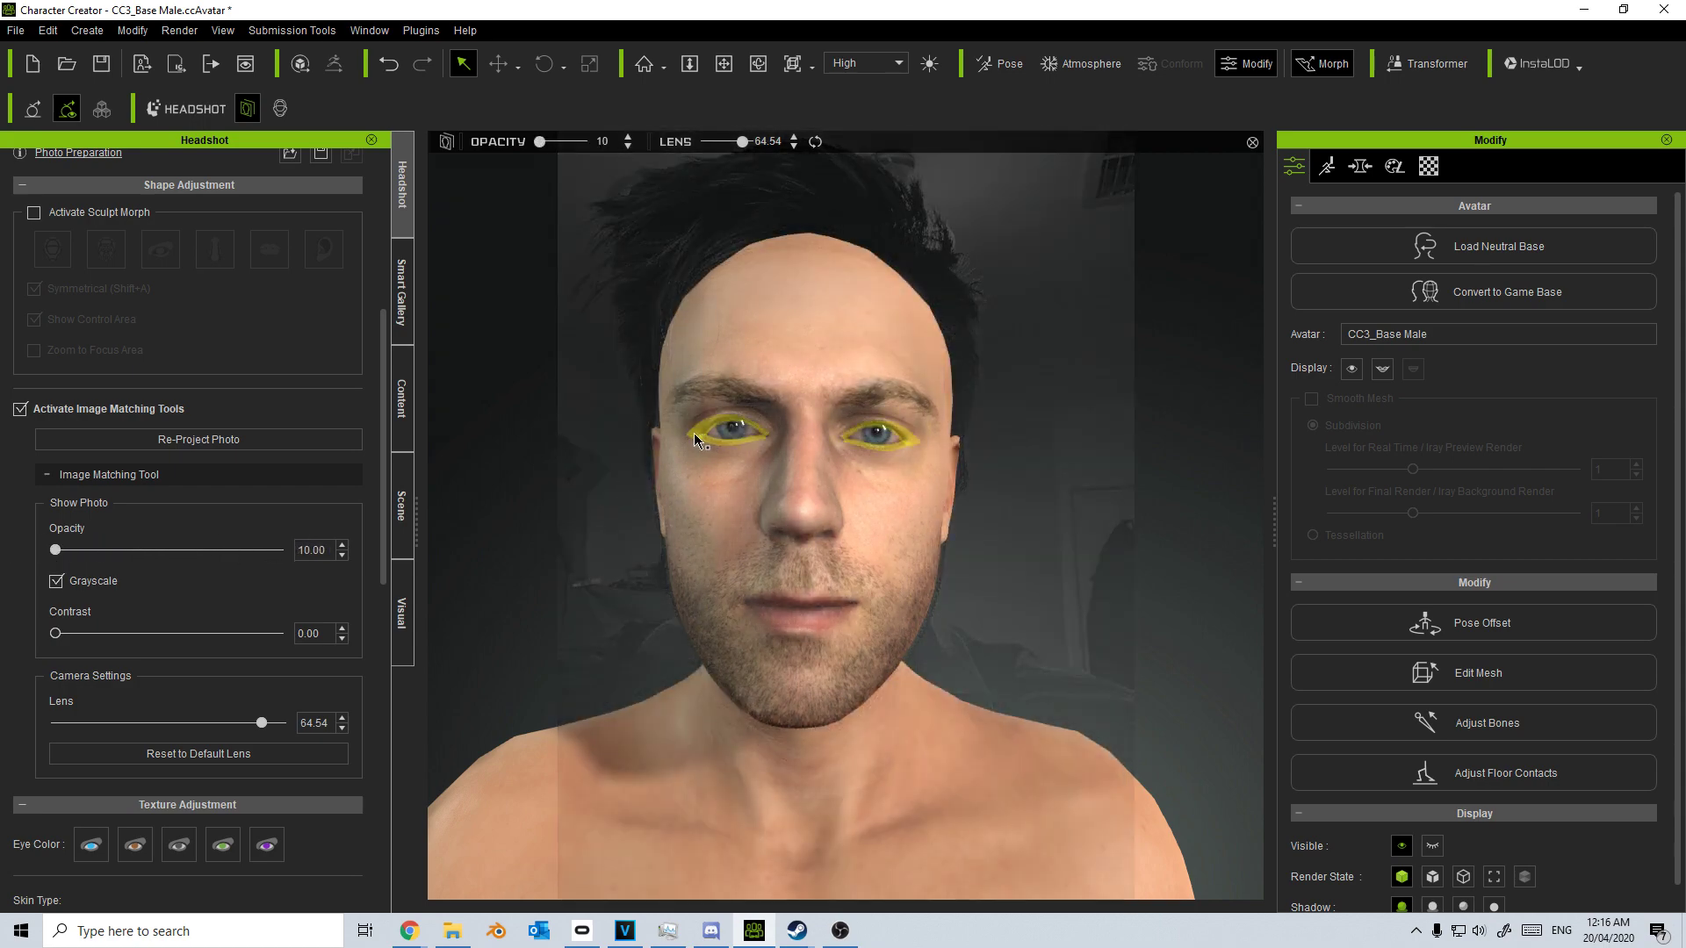
Toggle sculpt morphing, pick the next face region, and overlay the photo at about 24 opacity
click(35, 214)
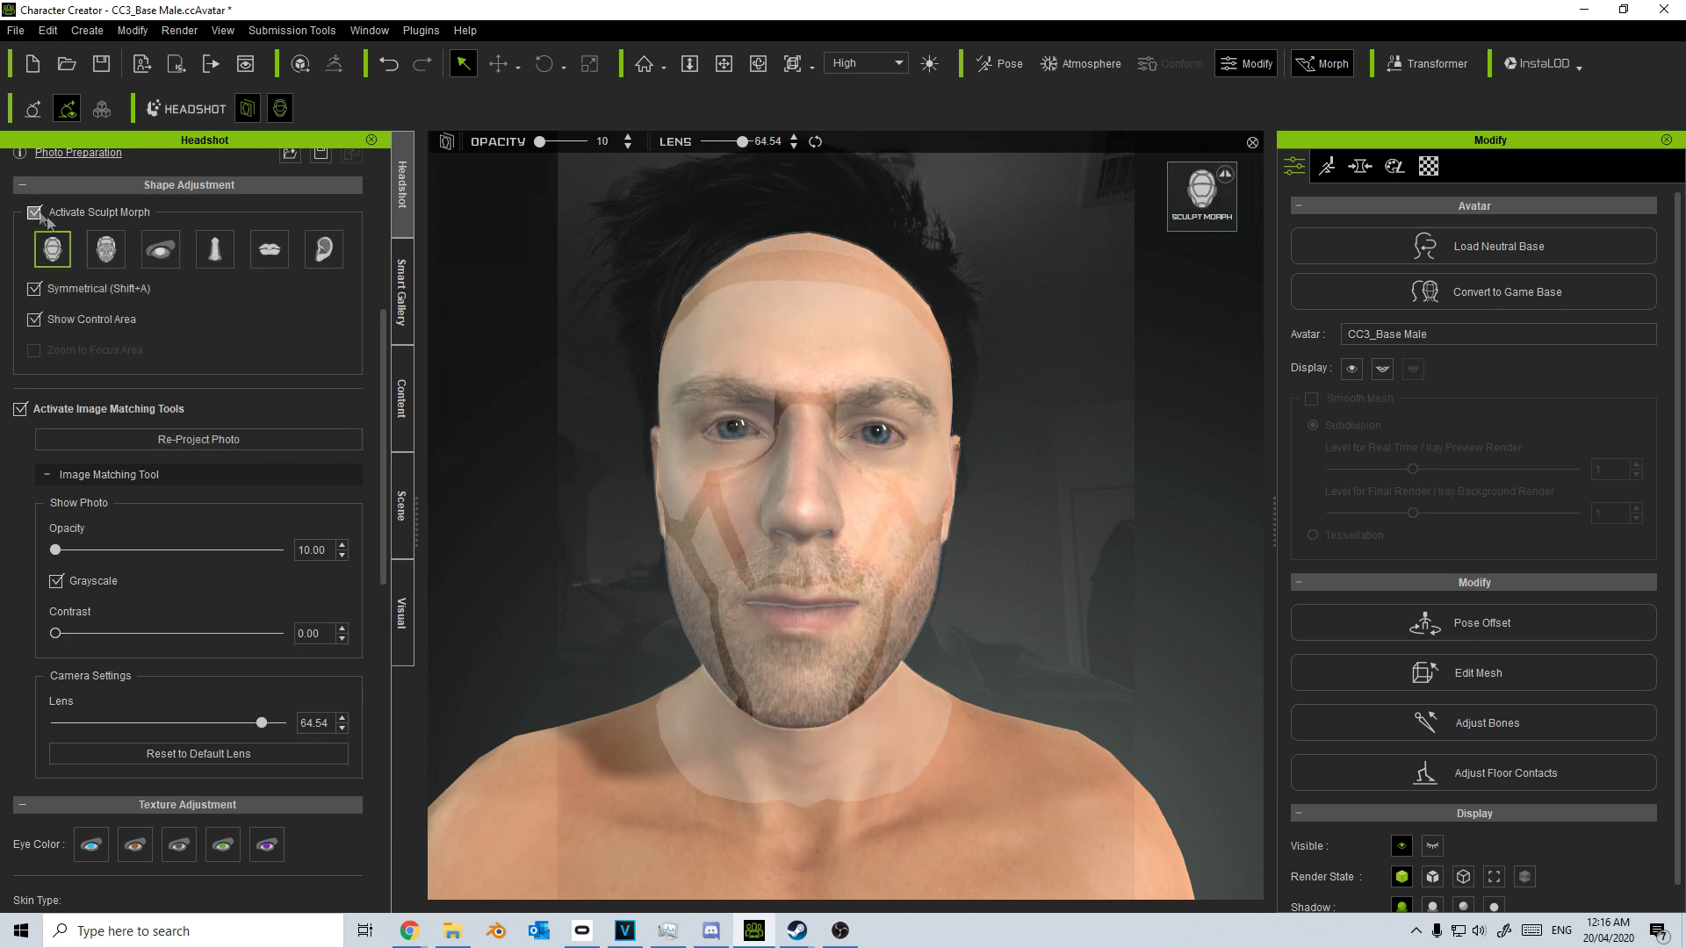
click(107, 250)
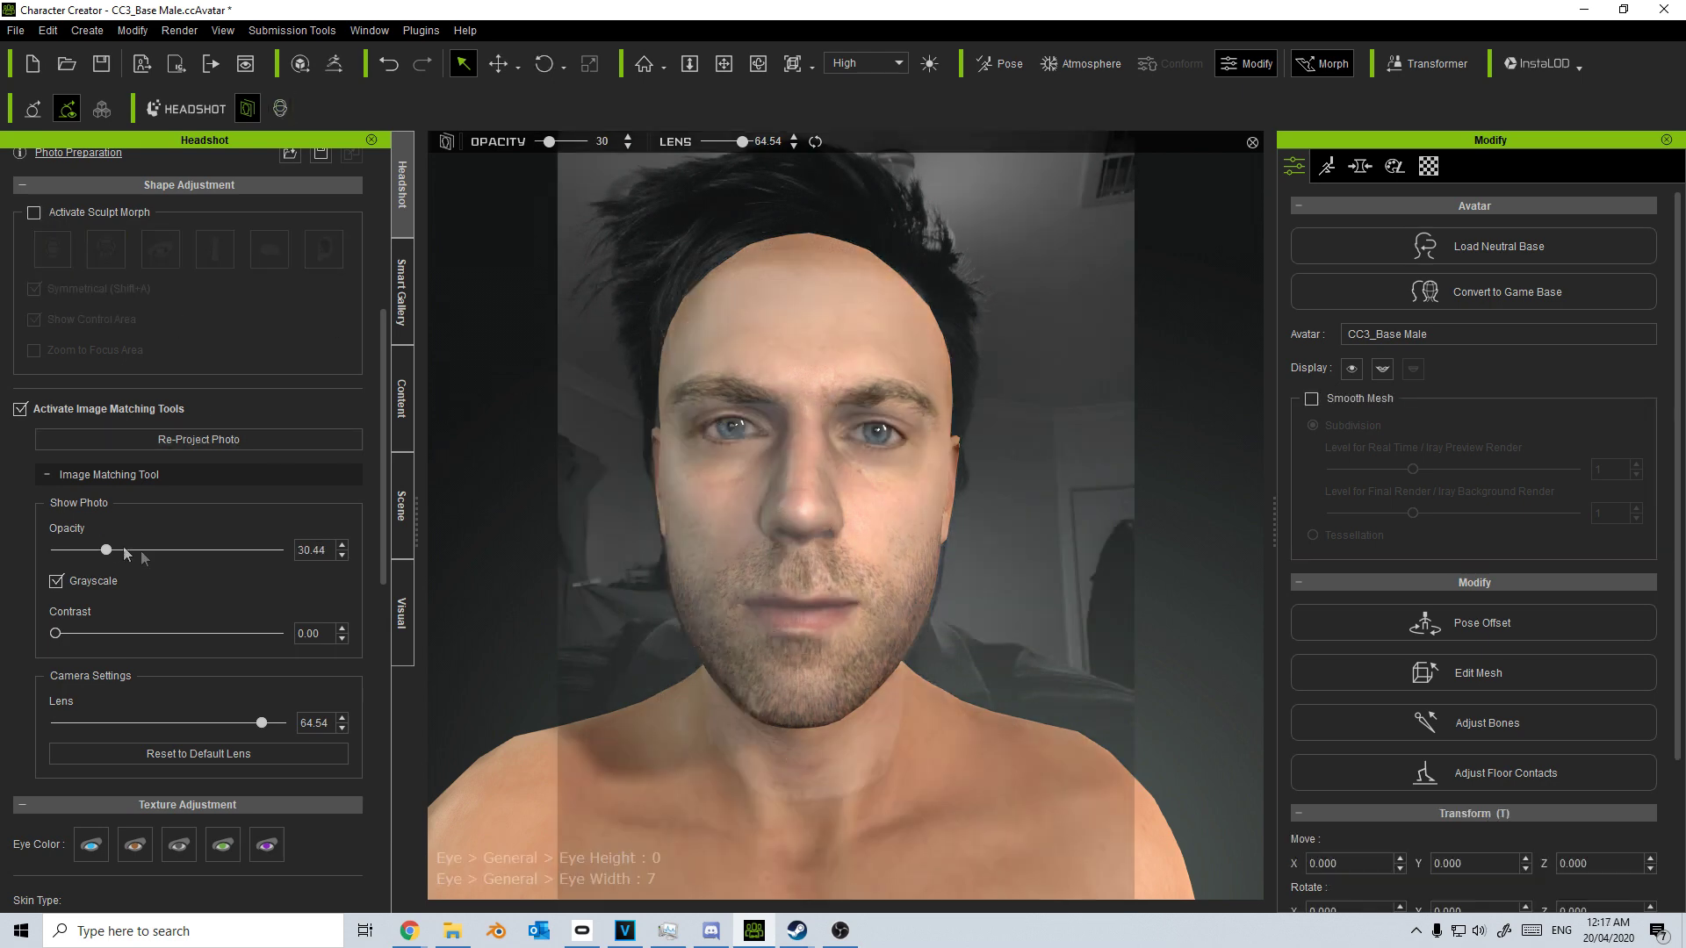
mouse_move(127, 553)
mouse_down()
mouse_move(343, 549)
mouse_move(456, 579)
mouse_move(55, 562)
mouse_move(219, 551)
mouse_up()
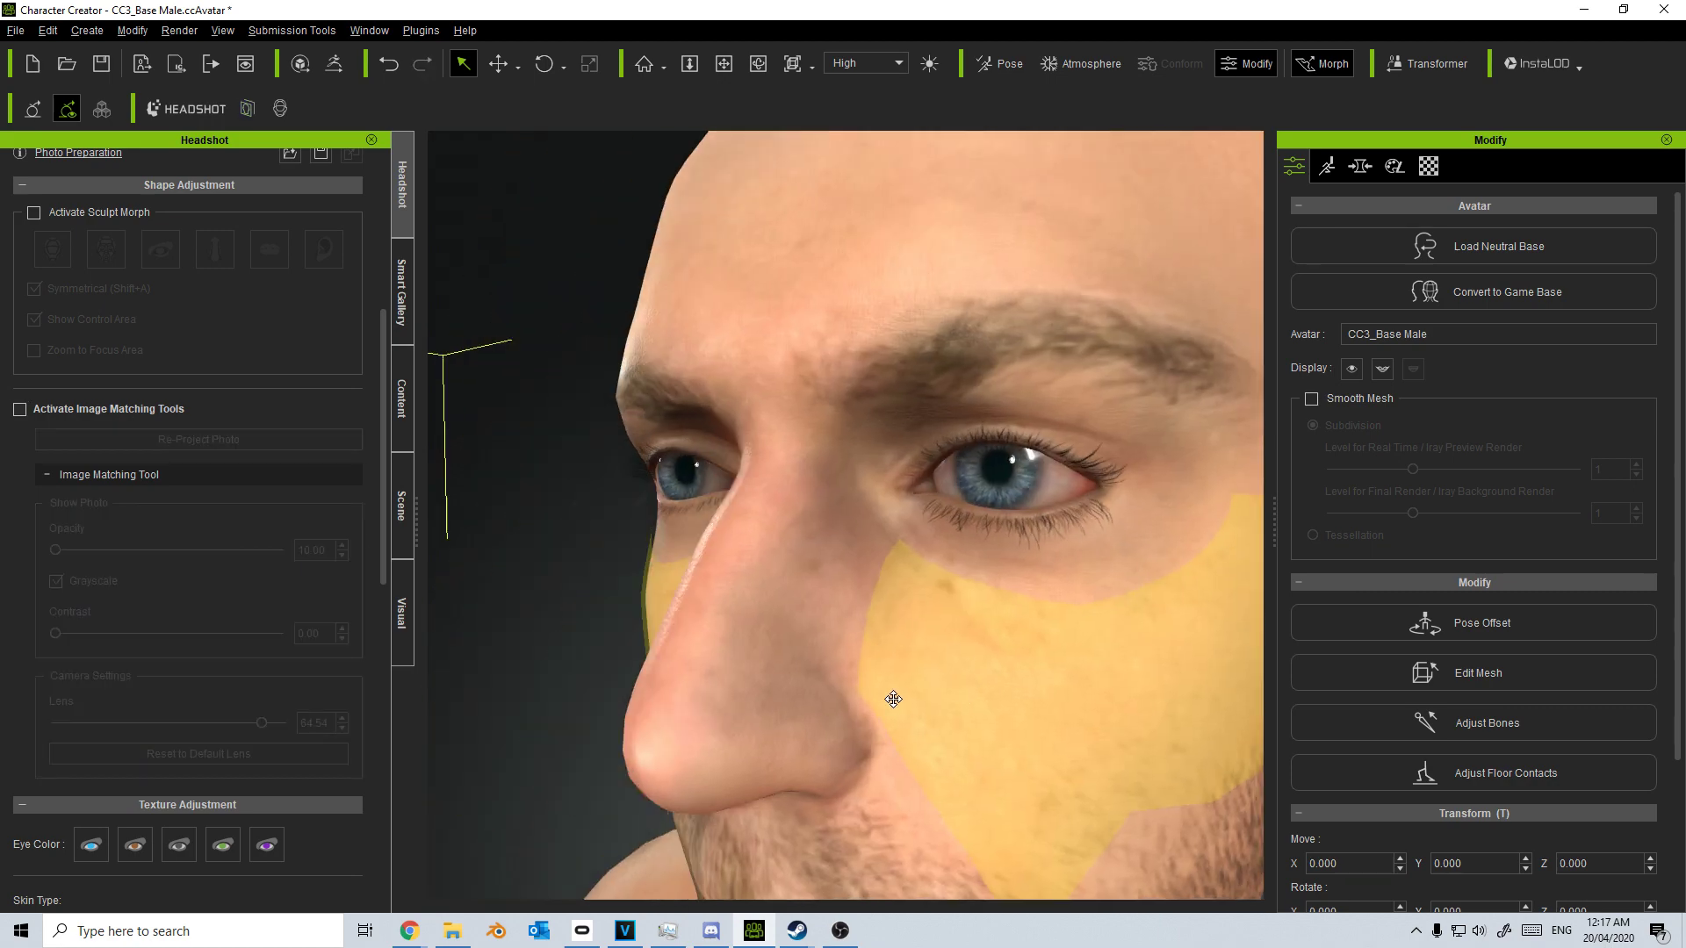
middle_drag(891, 696, 1028, 663)
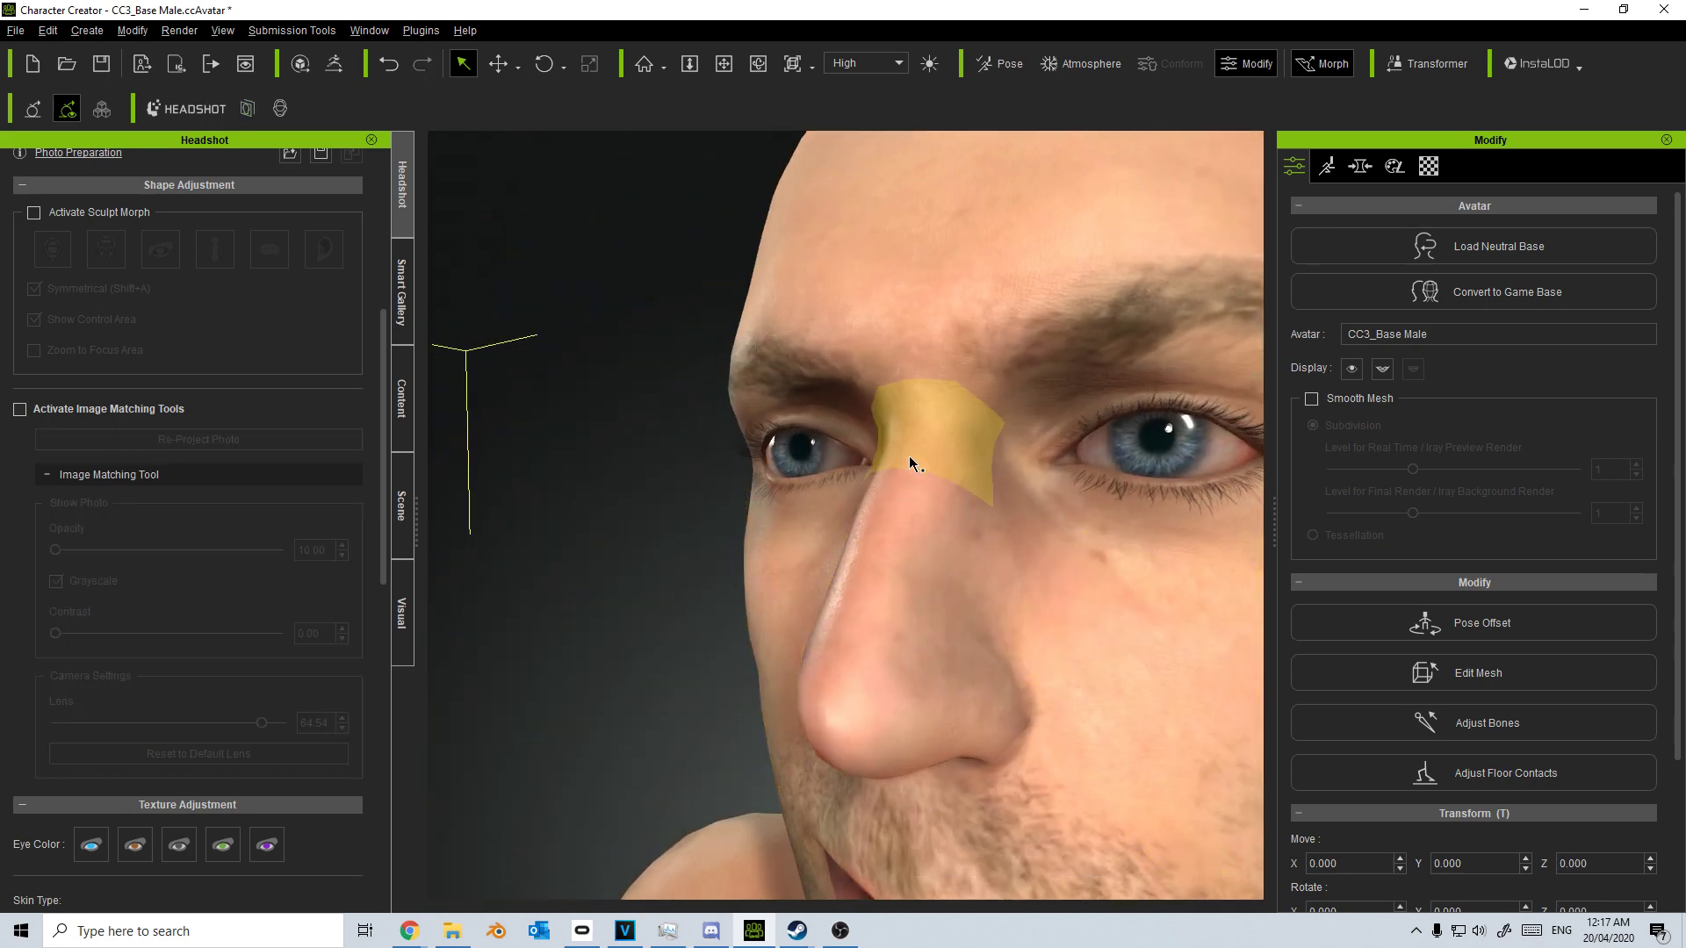
right_drag(904, 672, 740, 609)
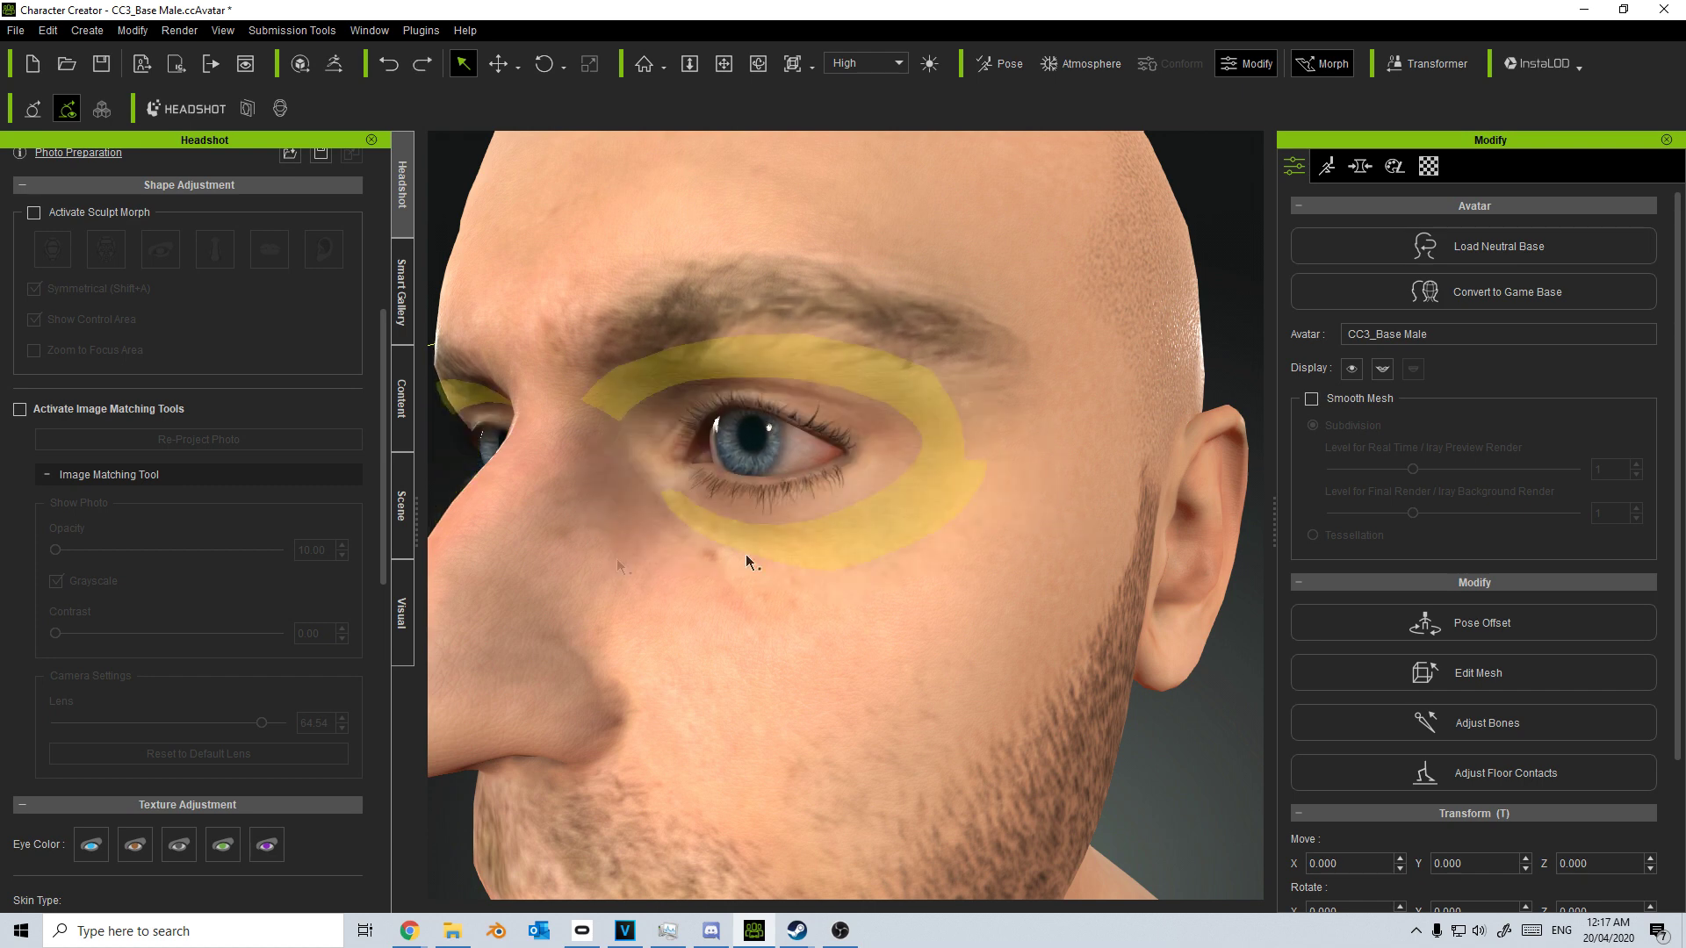
click(26, 409)
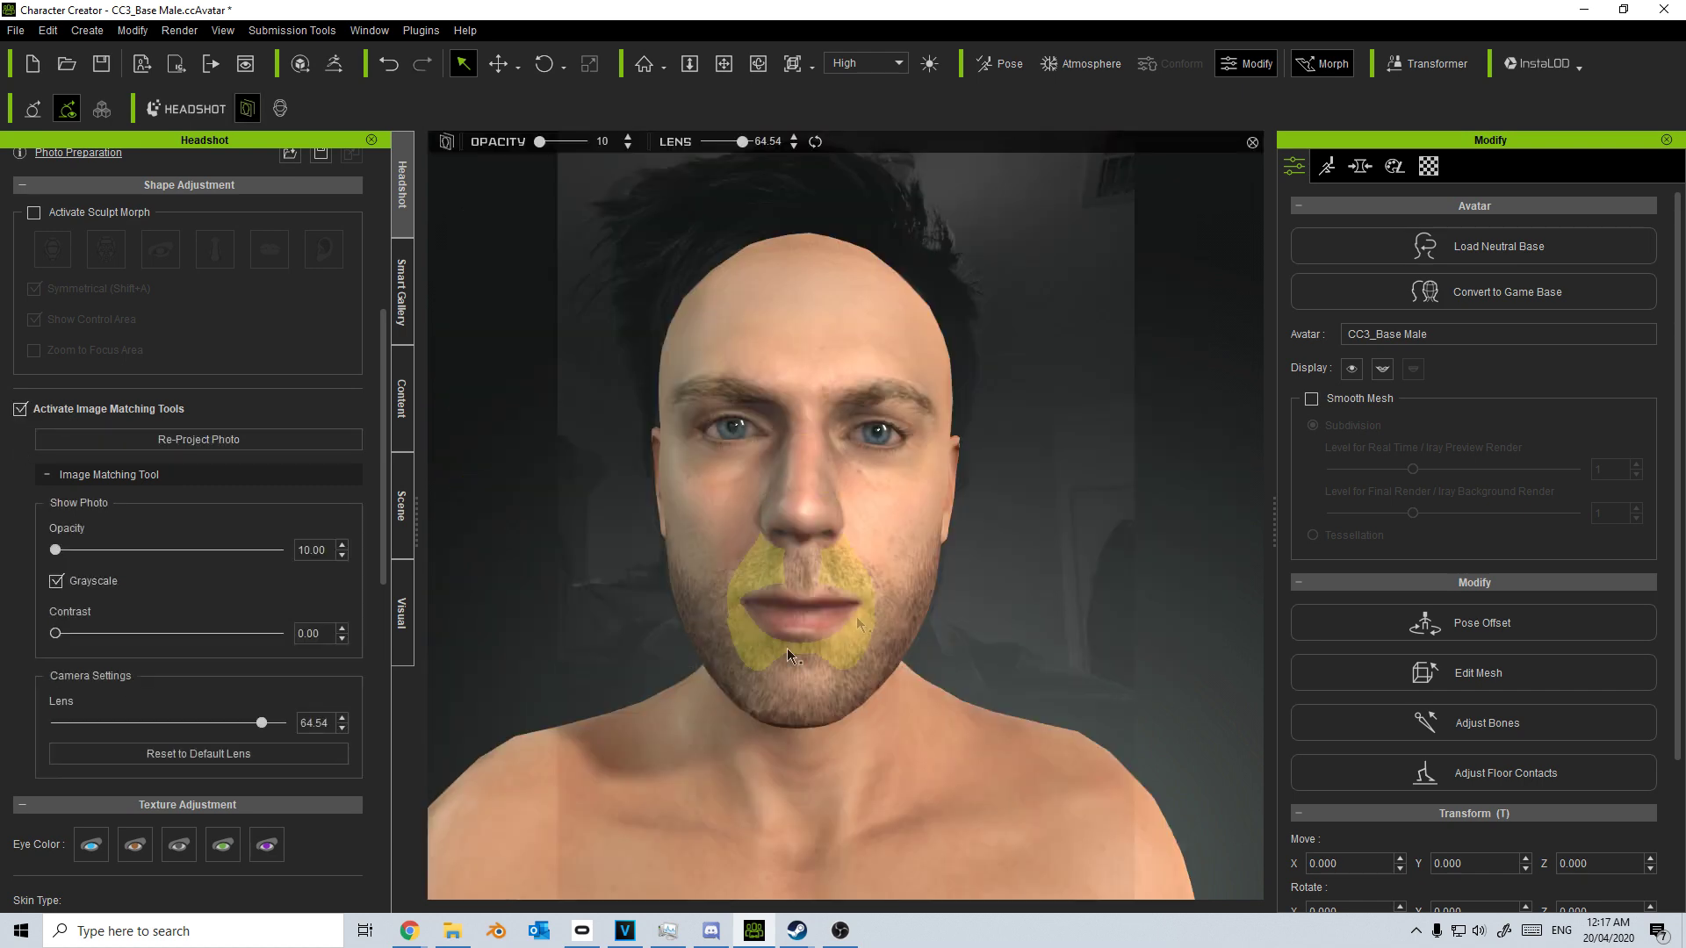
drag(57, 550, 97, 557)
In the Eye morph sliders, raise Crows Feet to 30 and settle Eye Width at 3
click(1360, 166)
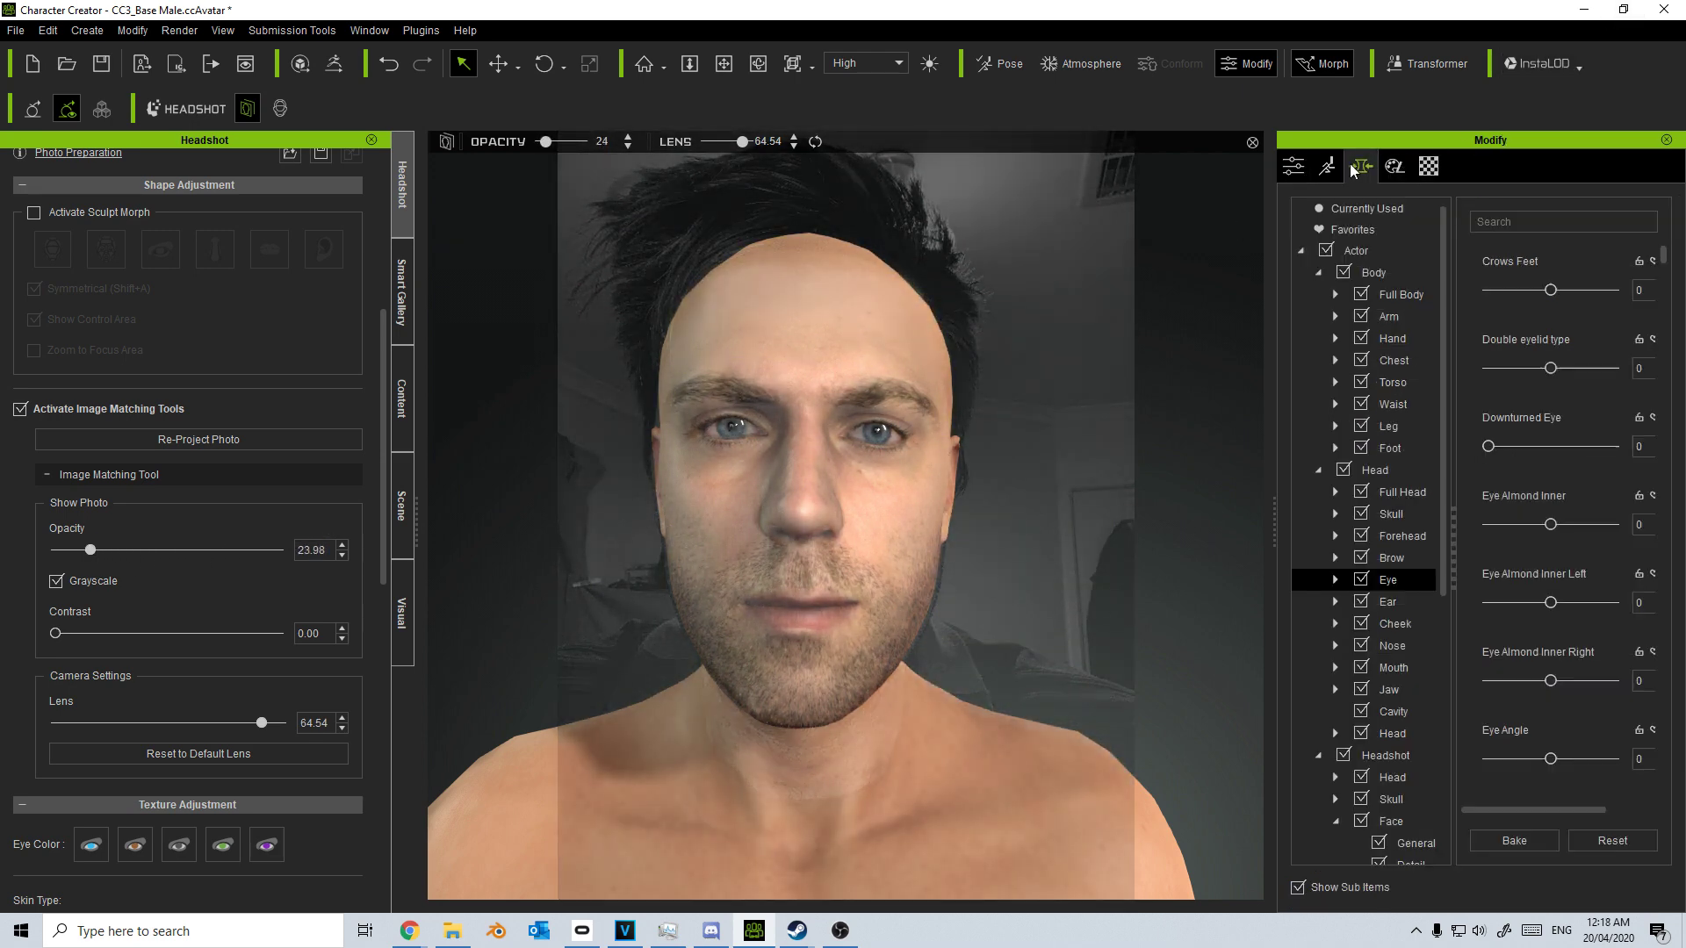
click(1397, 583)
drag(1551, 291, 1571, 293)
scroll(1563, 430, down, 1)
scroll(1533, 729, down, 10)
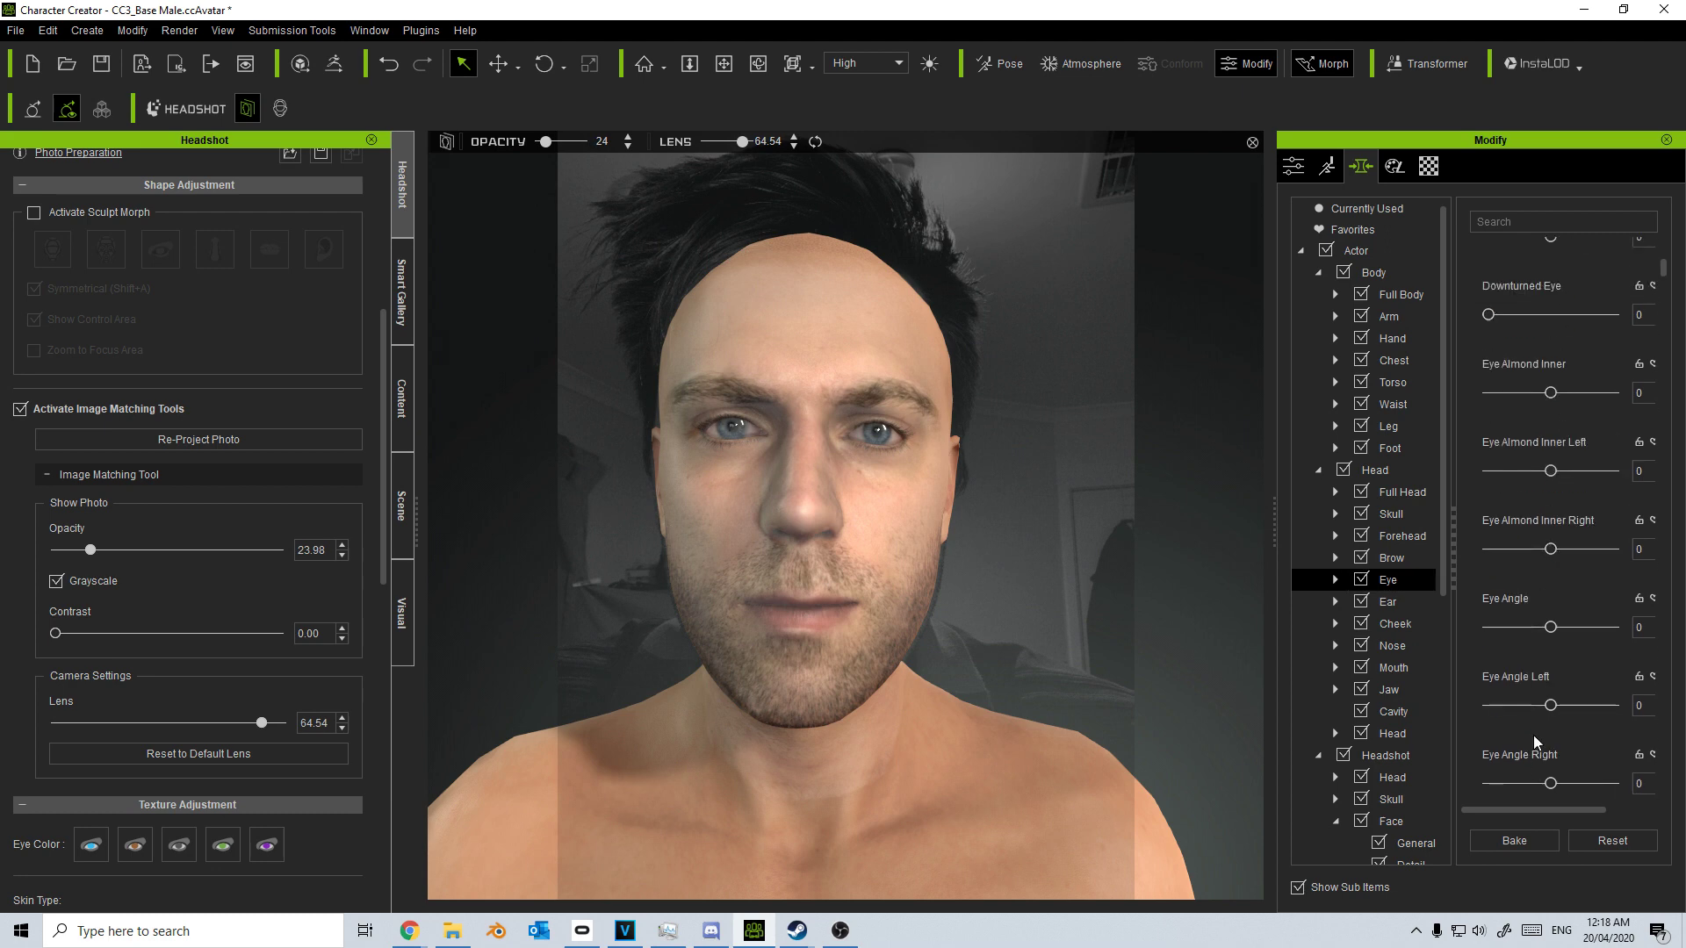
mouse_move(90, 550)
mouse_down()
mouse_move(267, 551)
mouse_move(64, 551)
mouse_up()
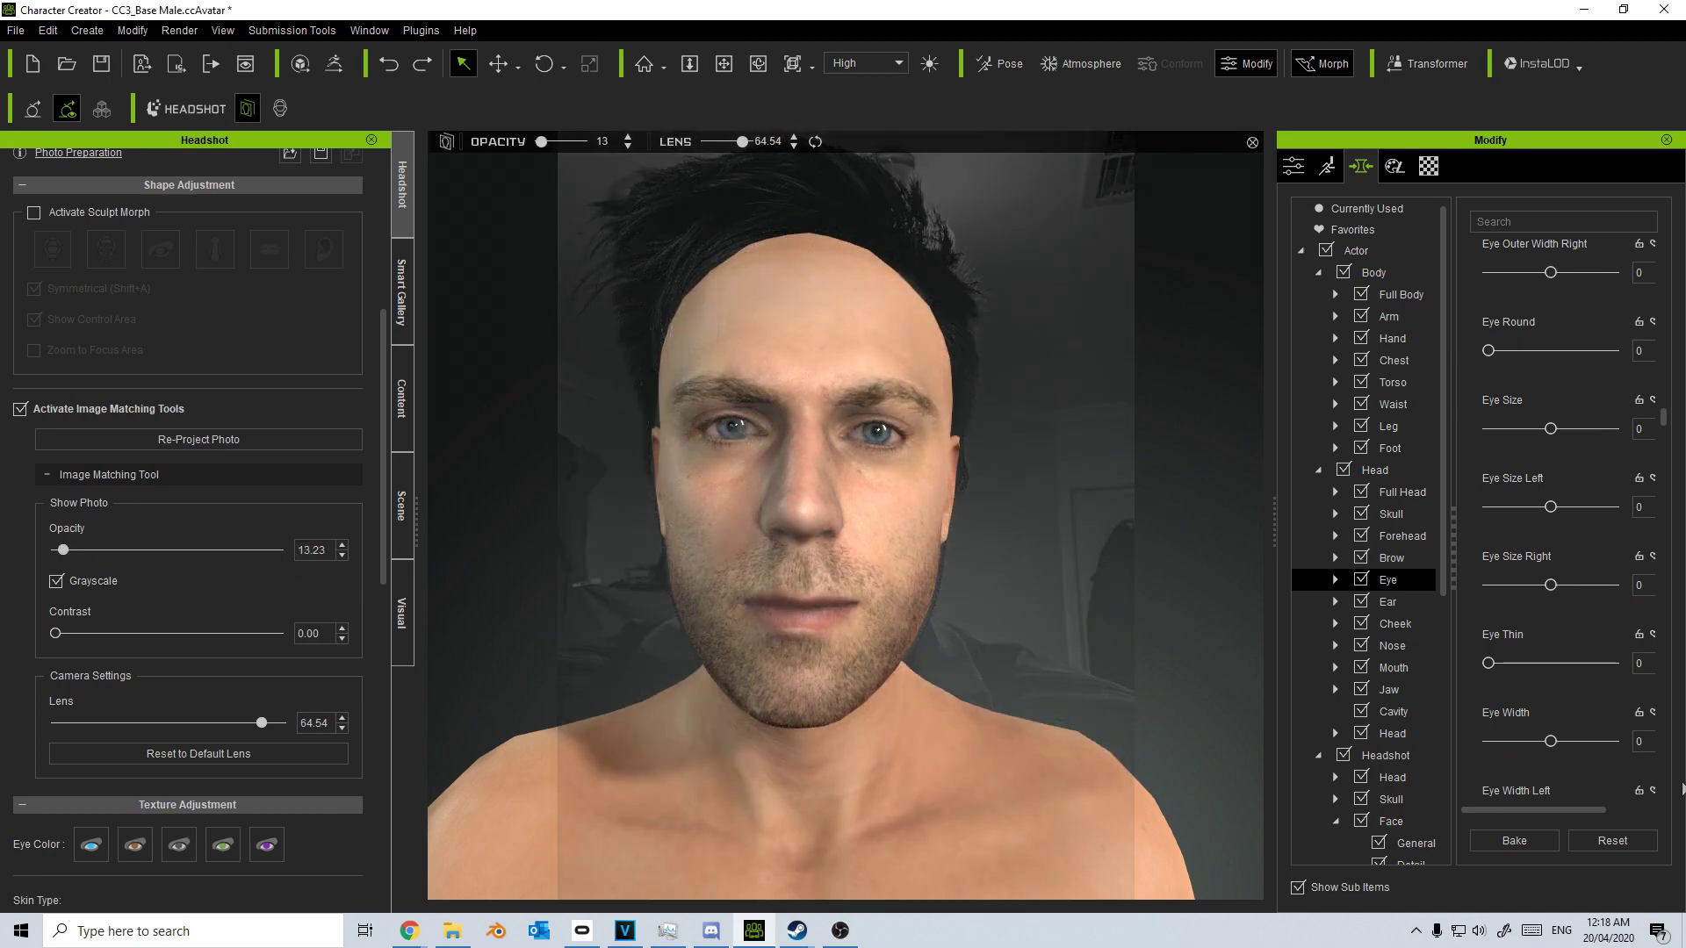
drag(1578, 746, 1592, 746)
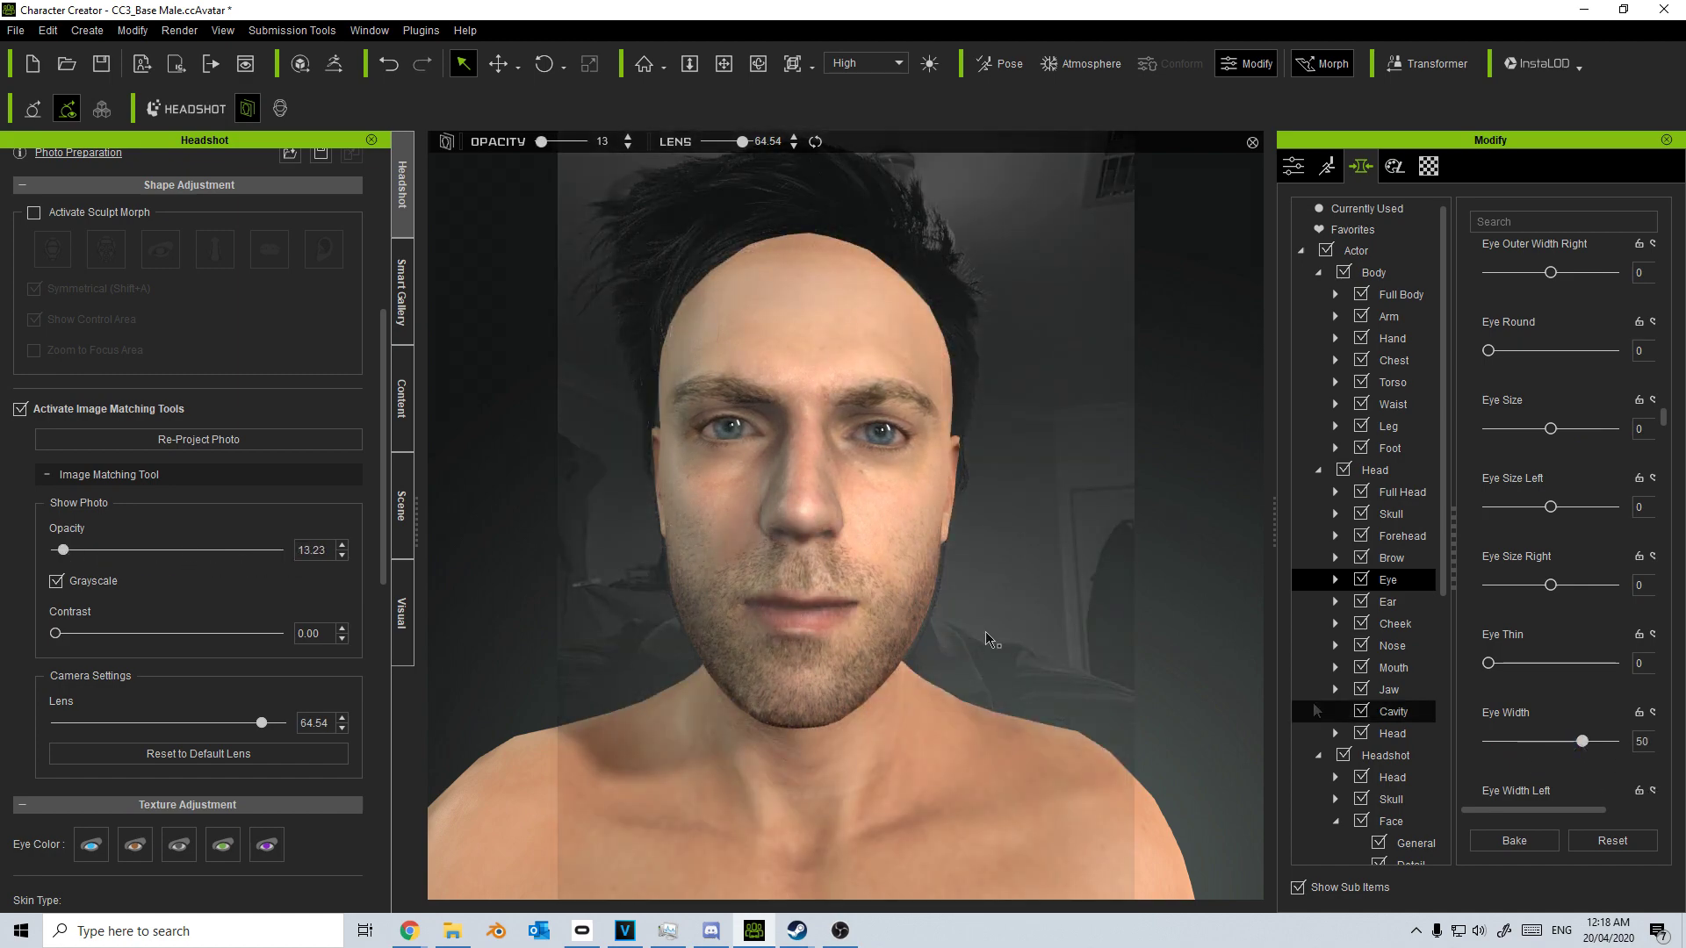
mouse_move(62, 551)
mouse_down()
mouse_move(281, 550)
mouse_move(53, 551)
mouse_up()
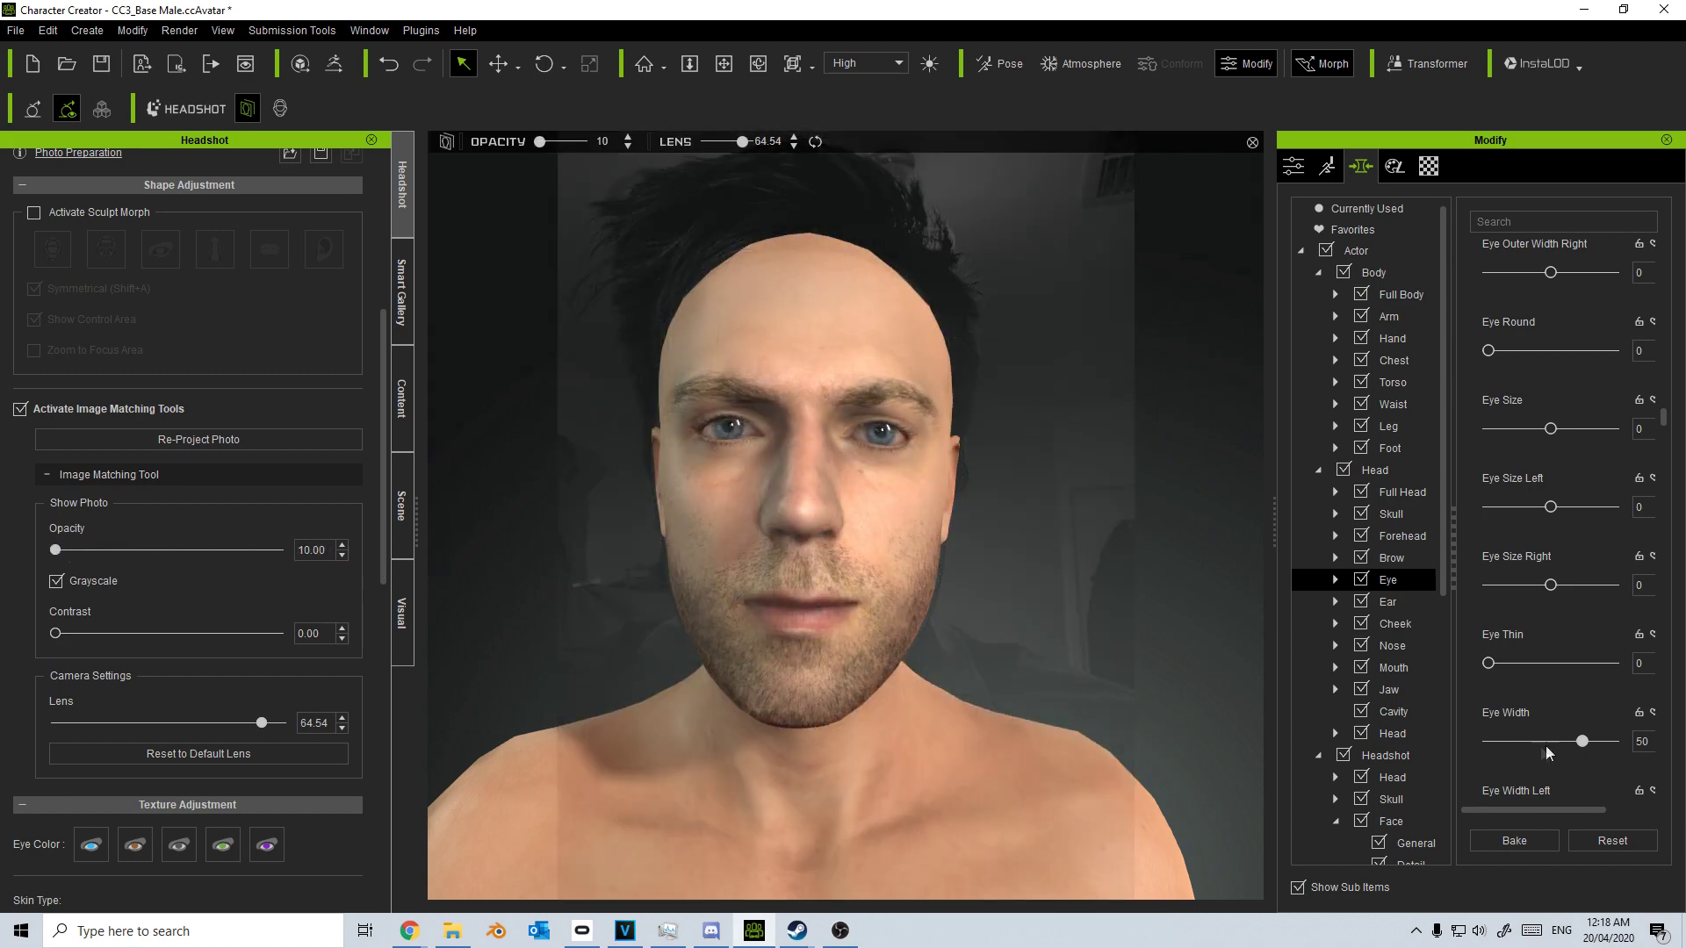
drag(1581, 742, 1551, 742)
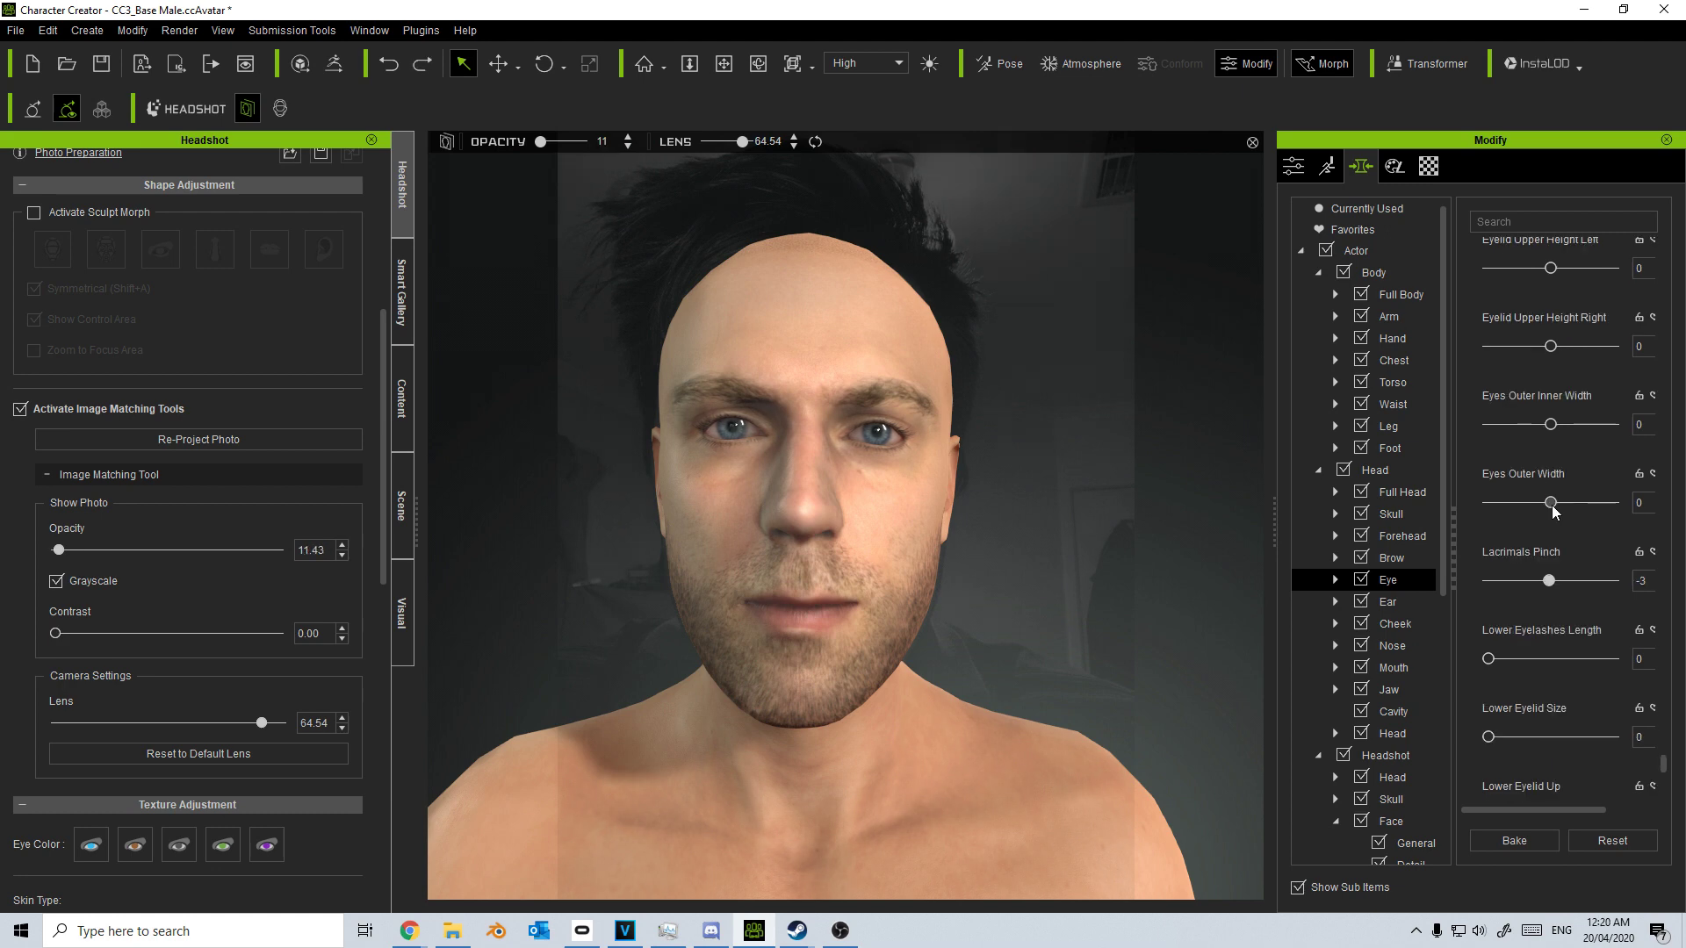
Set Eyes Outer Width to -47, Eyelash Outer Length to 73 and Eyelash Length to 80
drag(1551, 504, 1528, 501)
drag(62, 551, 205, 550)
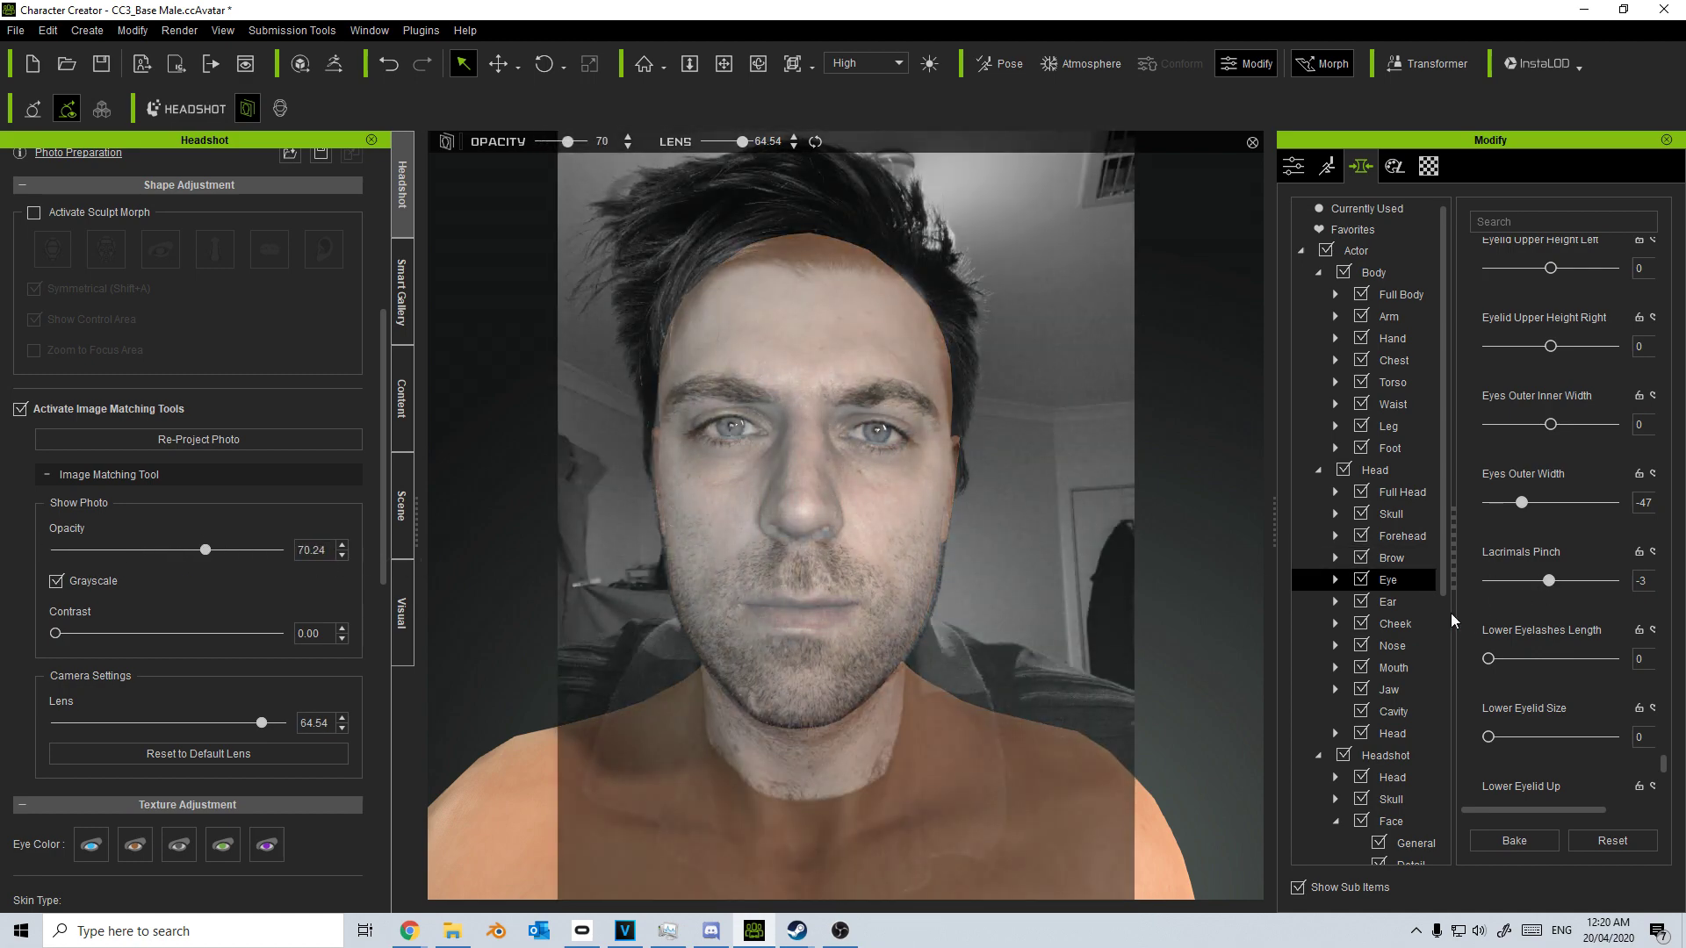
scroll(1472, 627, up, 6)
scroll(1471, 627, up, 7)
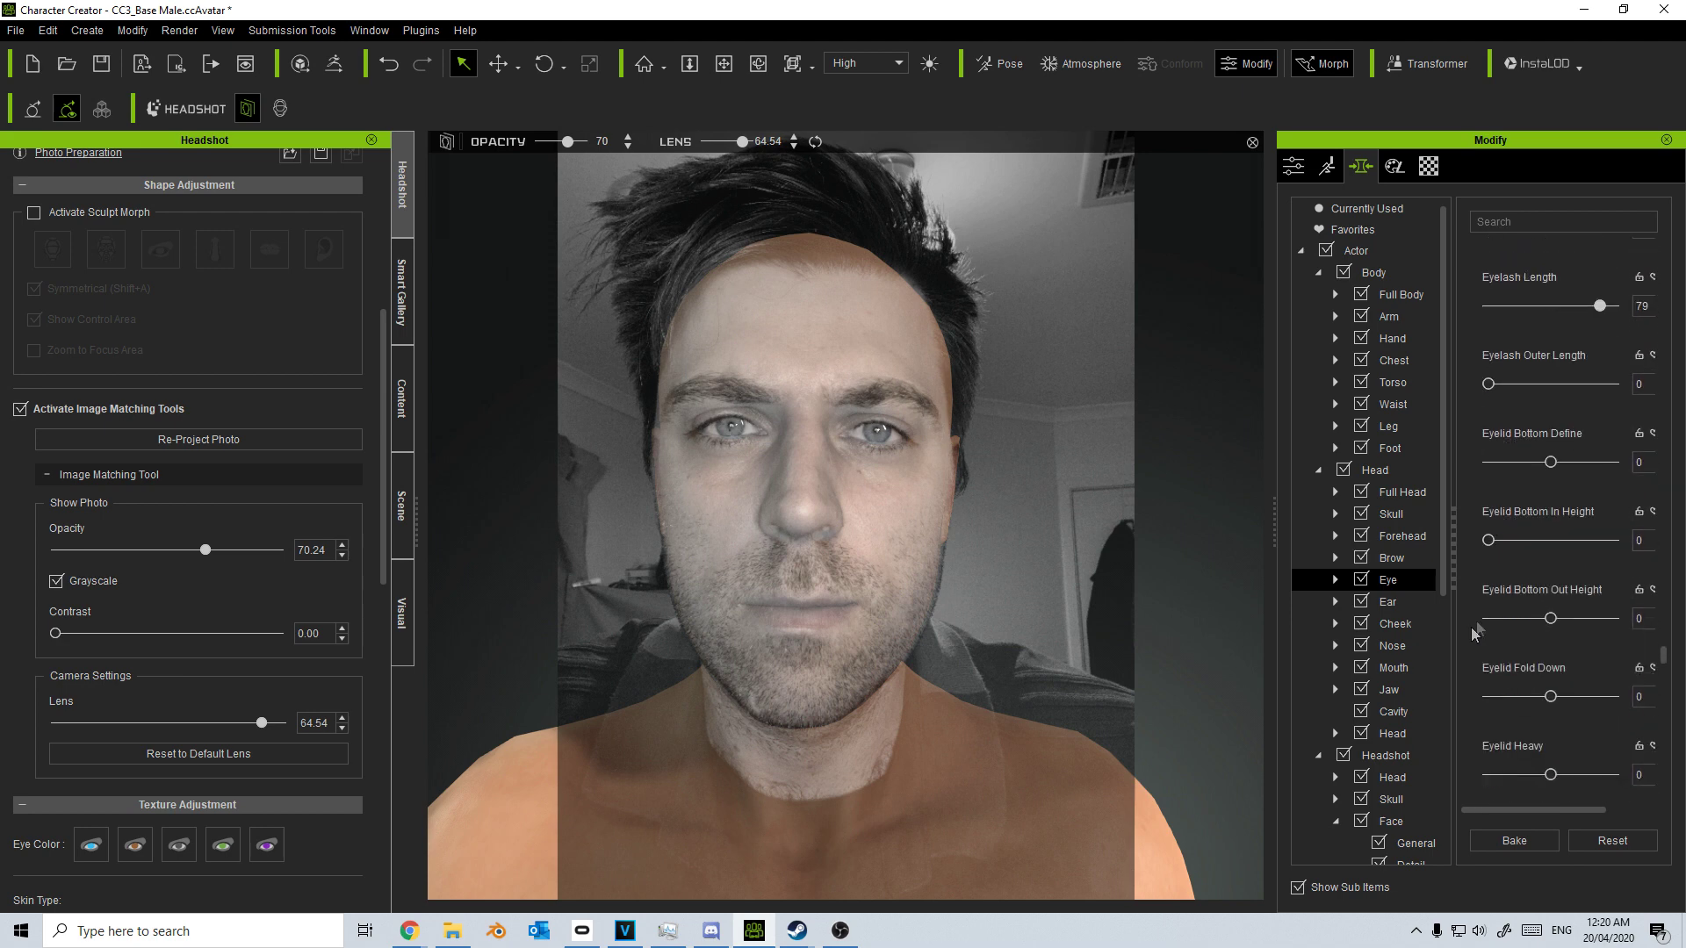
drag(1487, 388, 1593, 390)
drag(205, 550, 63, 525)
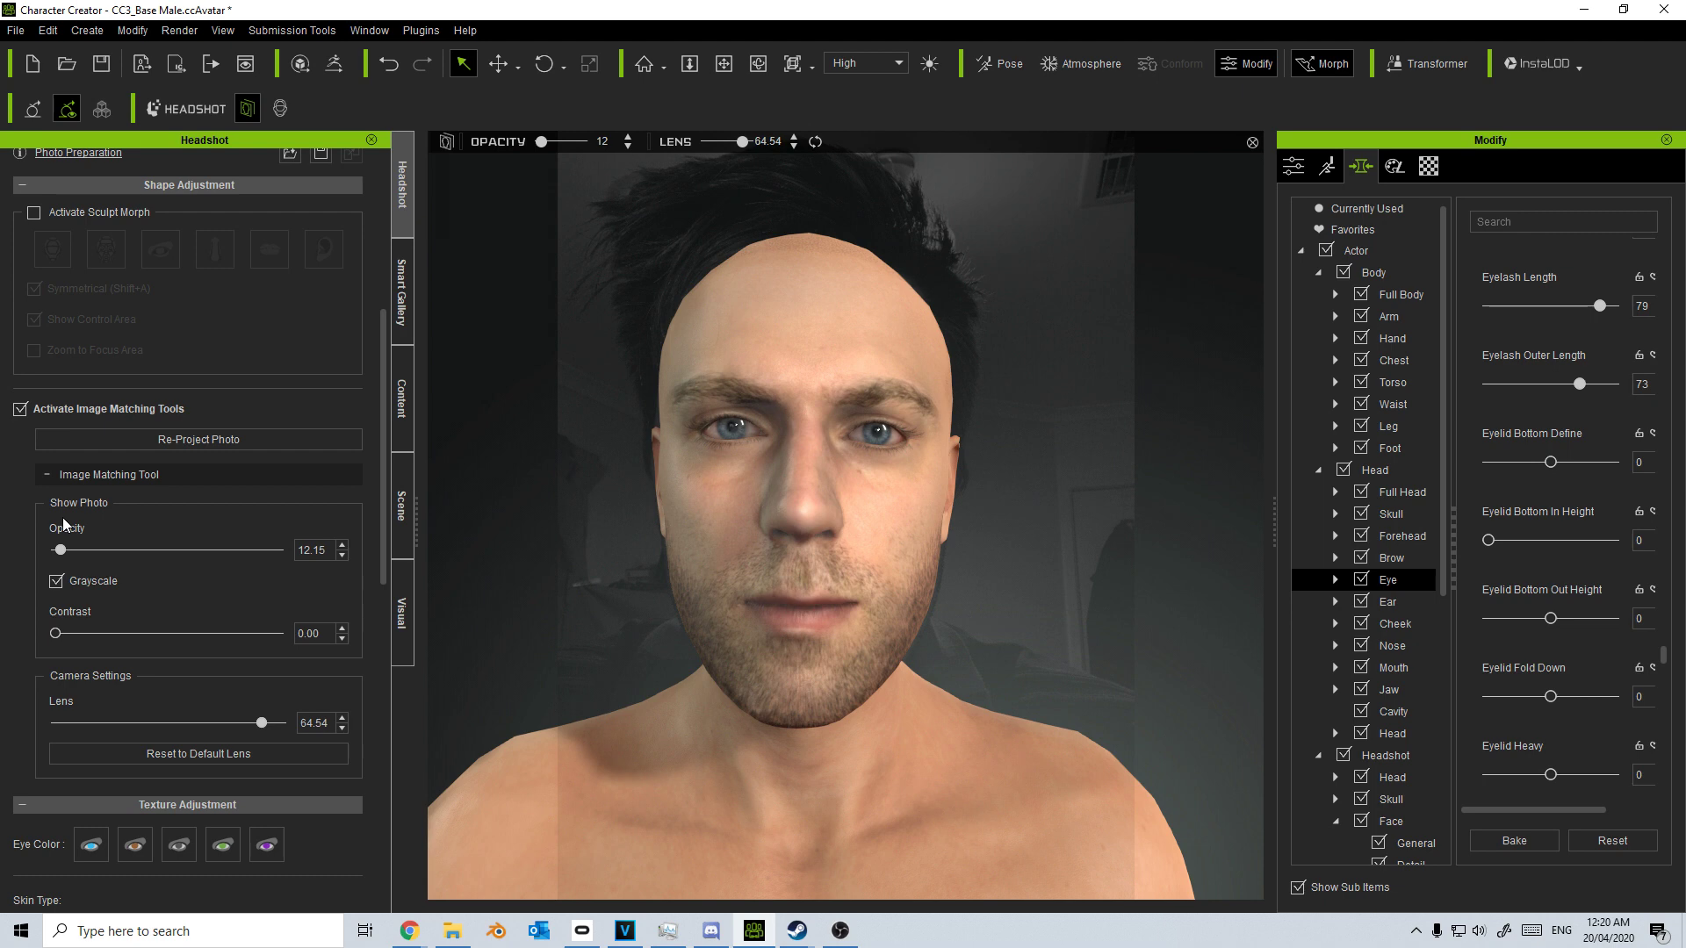
drag(1629, 309, 1595, 310)
scroll(1468, 463, up, 5)
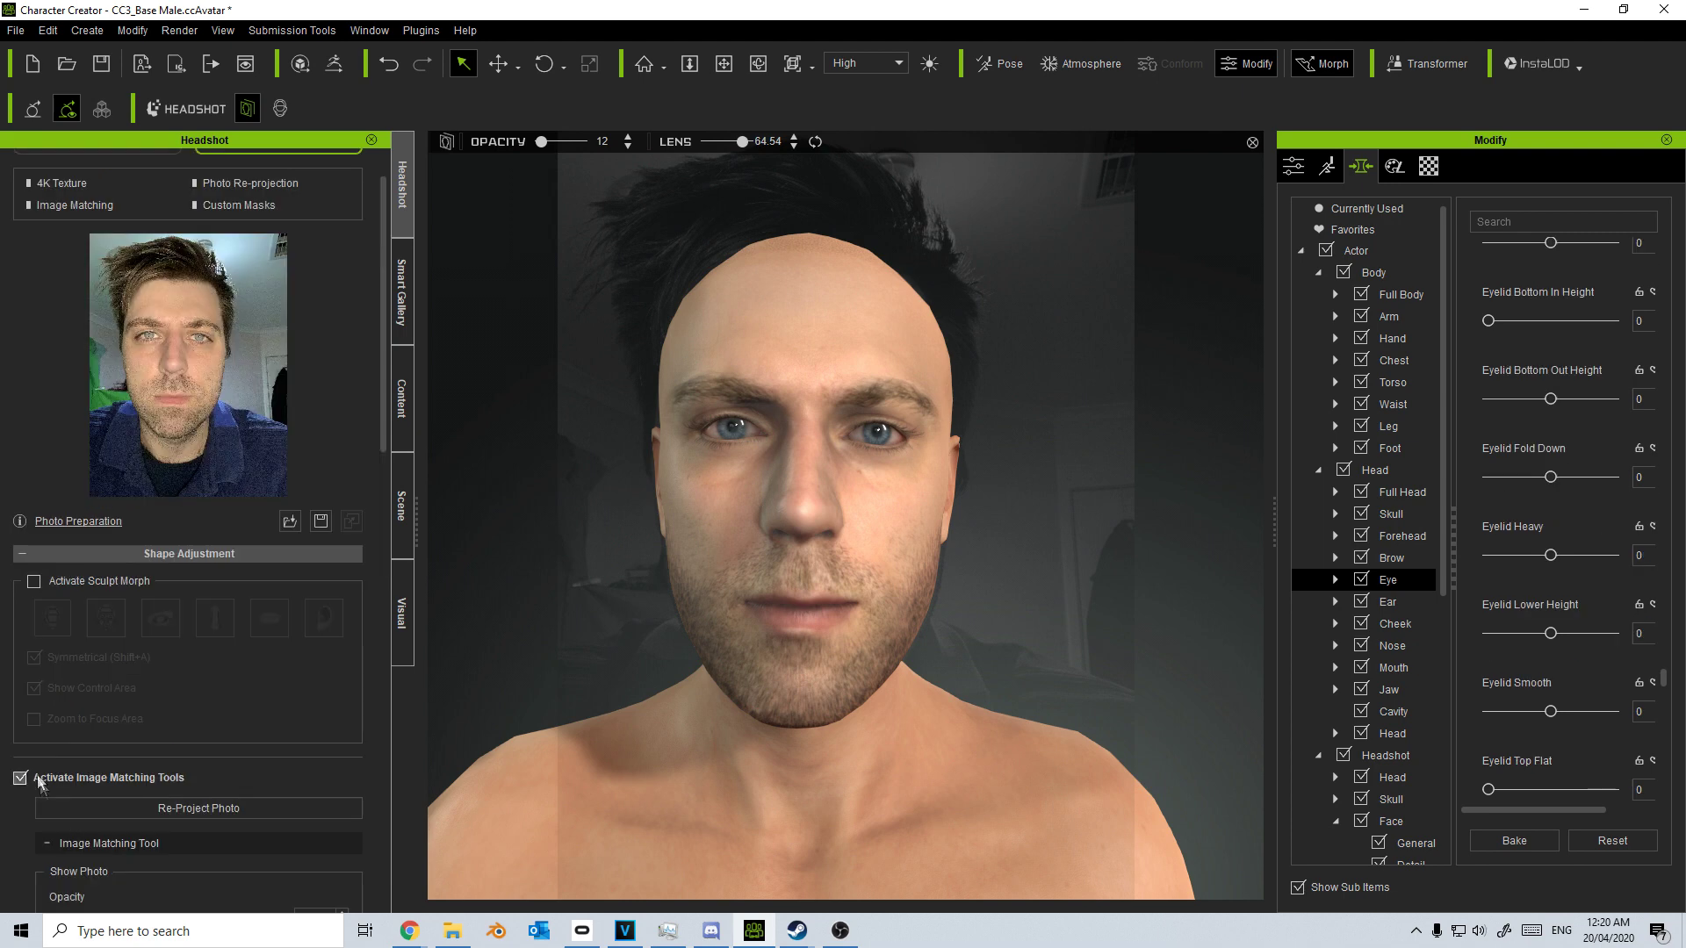
Turn off the photo overlay and put the Short Hair template on the character
click(21, 779)
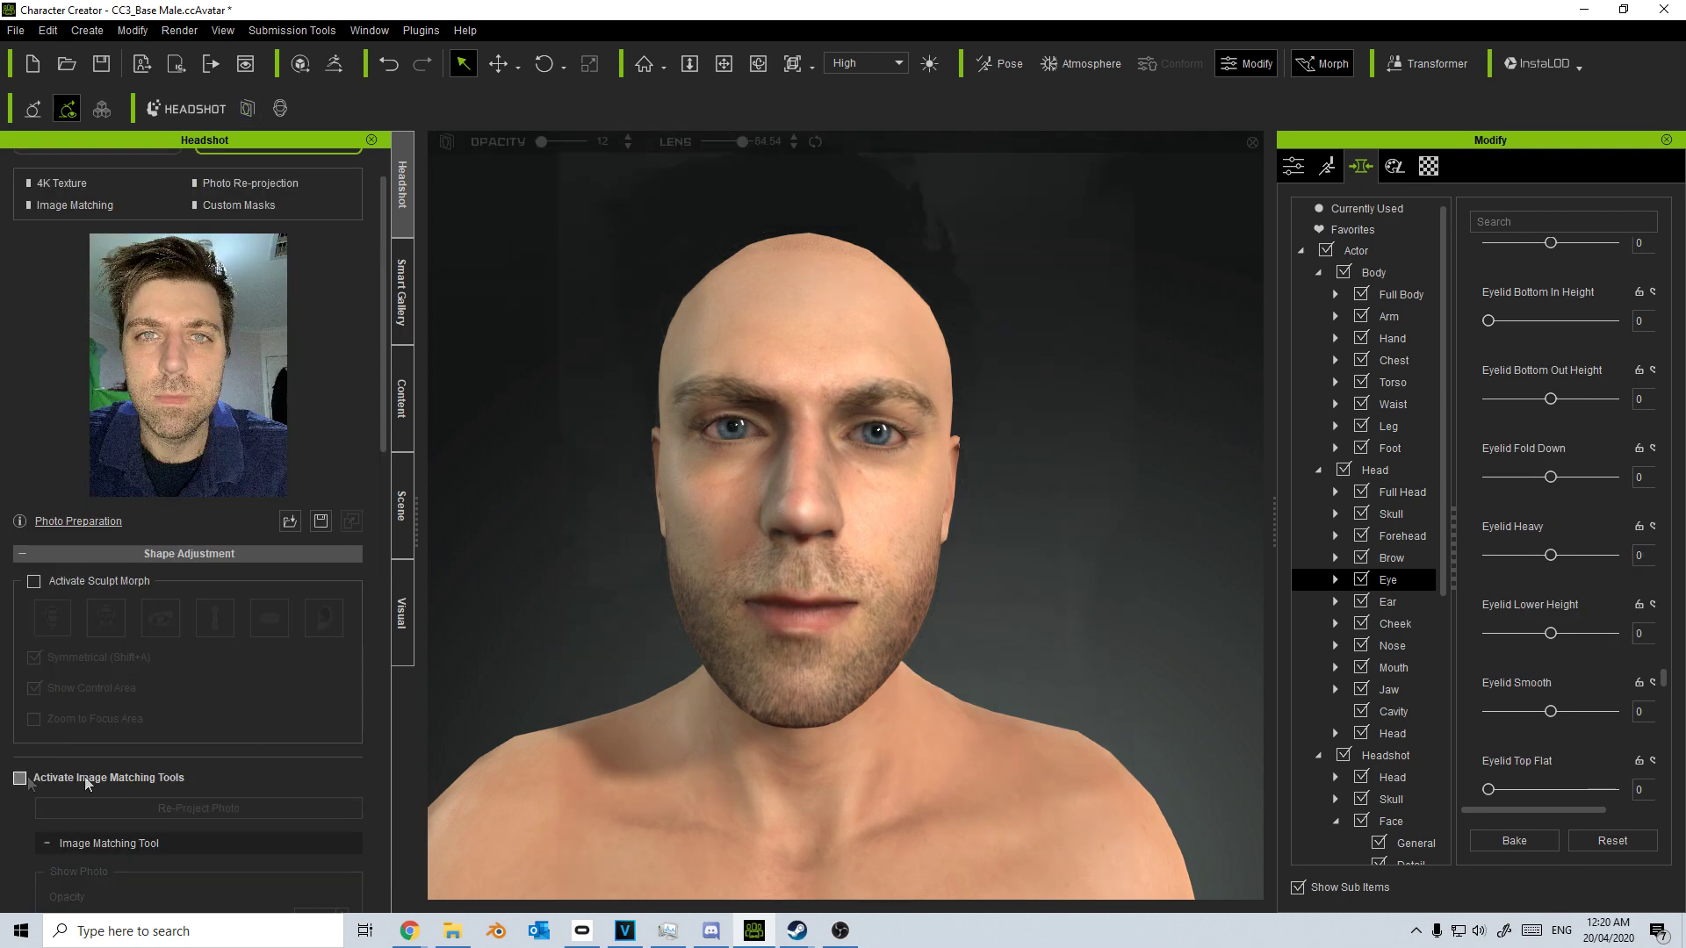
right_drag(1094, 538, 914, 703)
scroll(1023, 534, down, 5)
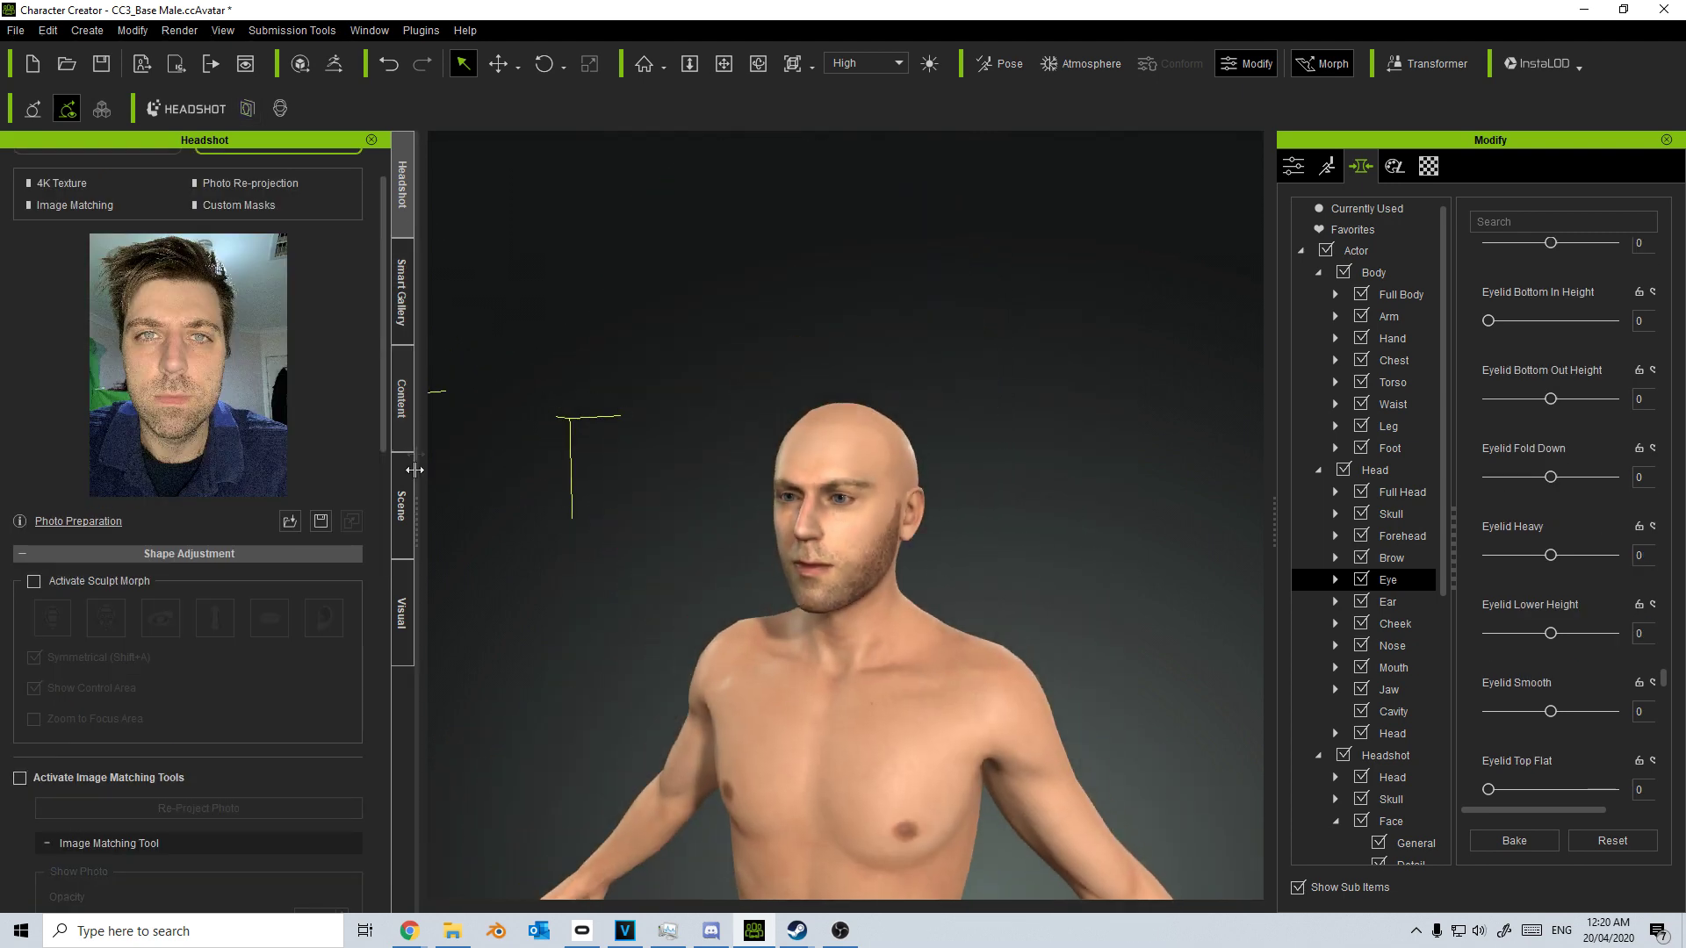
click(402, 400)
double_click(268, 647)
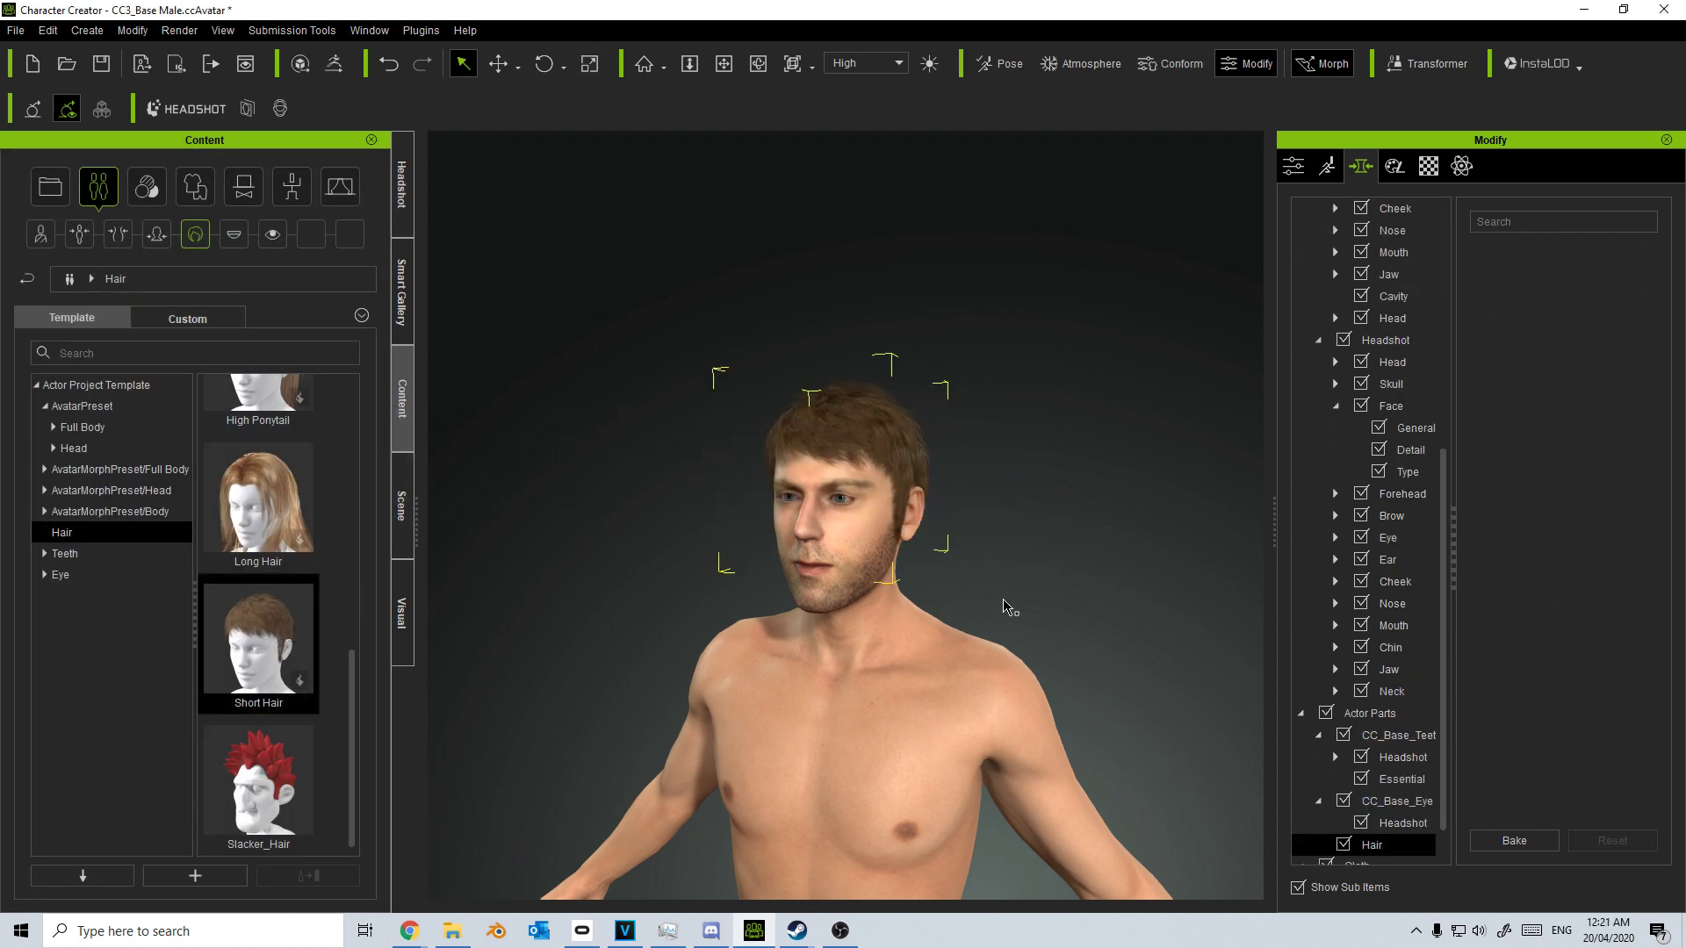
middle_drag(1016, 587, 1048, 555)
right_drag(1047, 554, 1098, 608)
scroll(1036, 553, up, 5)
Narrow the jaw to Jaw Outer Width -94 and Outer Height -7 against the photo, then hide the overlay
middle_drag(1153, 619, 1147, 560)
right_drag(1208, 574, 1072, 573)
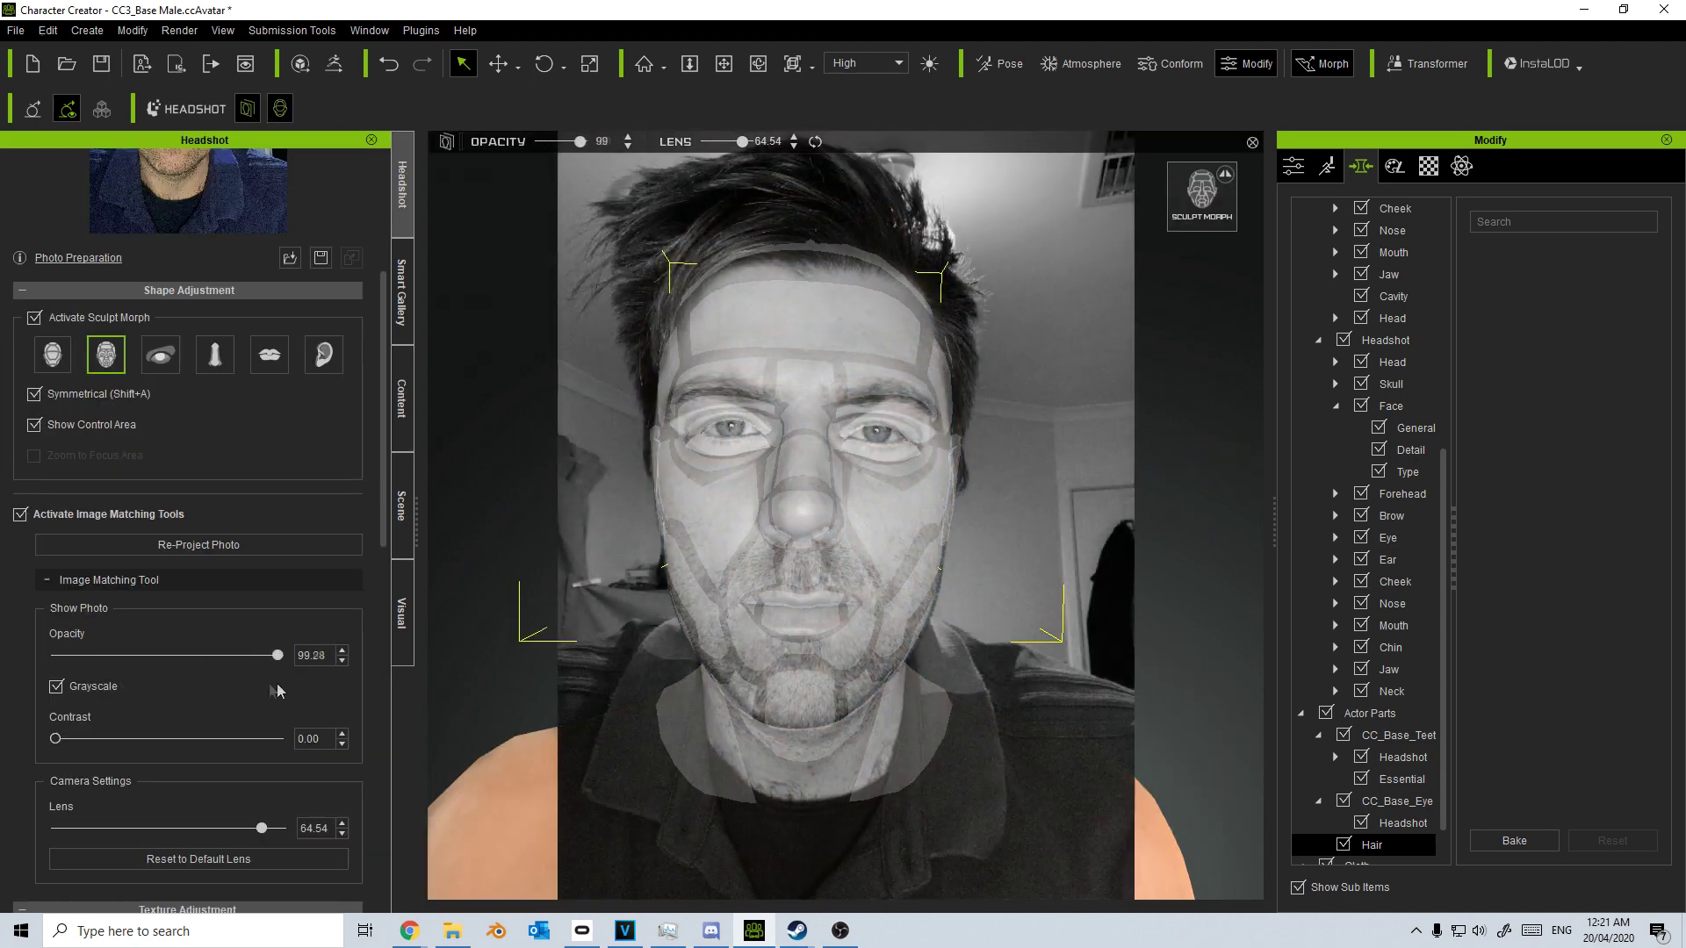
drag(332, 691, 280, 656)
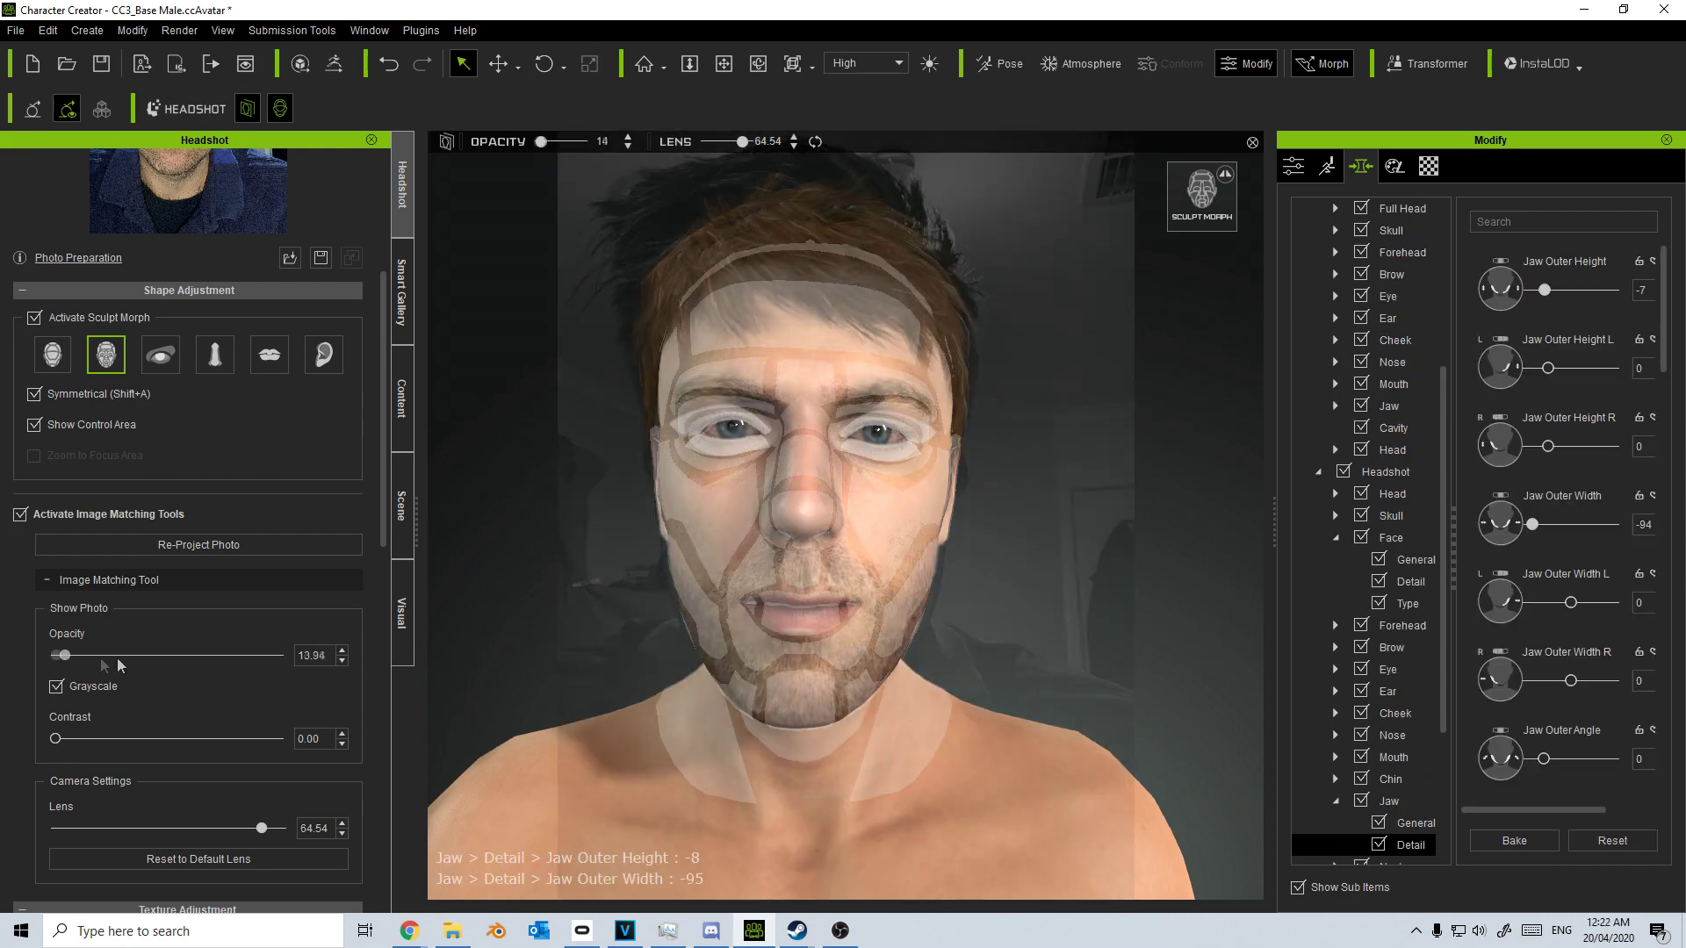
mouse_move(66, 655)
mouse_down()
mouse_move(279, 655)
mouse_move(100, 655)
mouse_up()
click(22, 516)
right_drag(1024, 550, 551, 609)
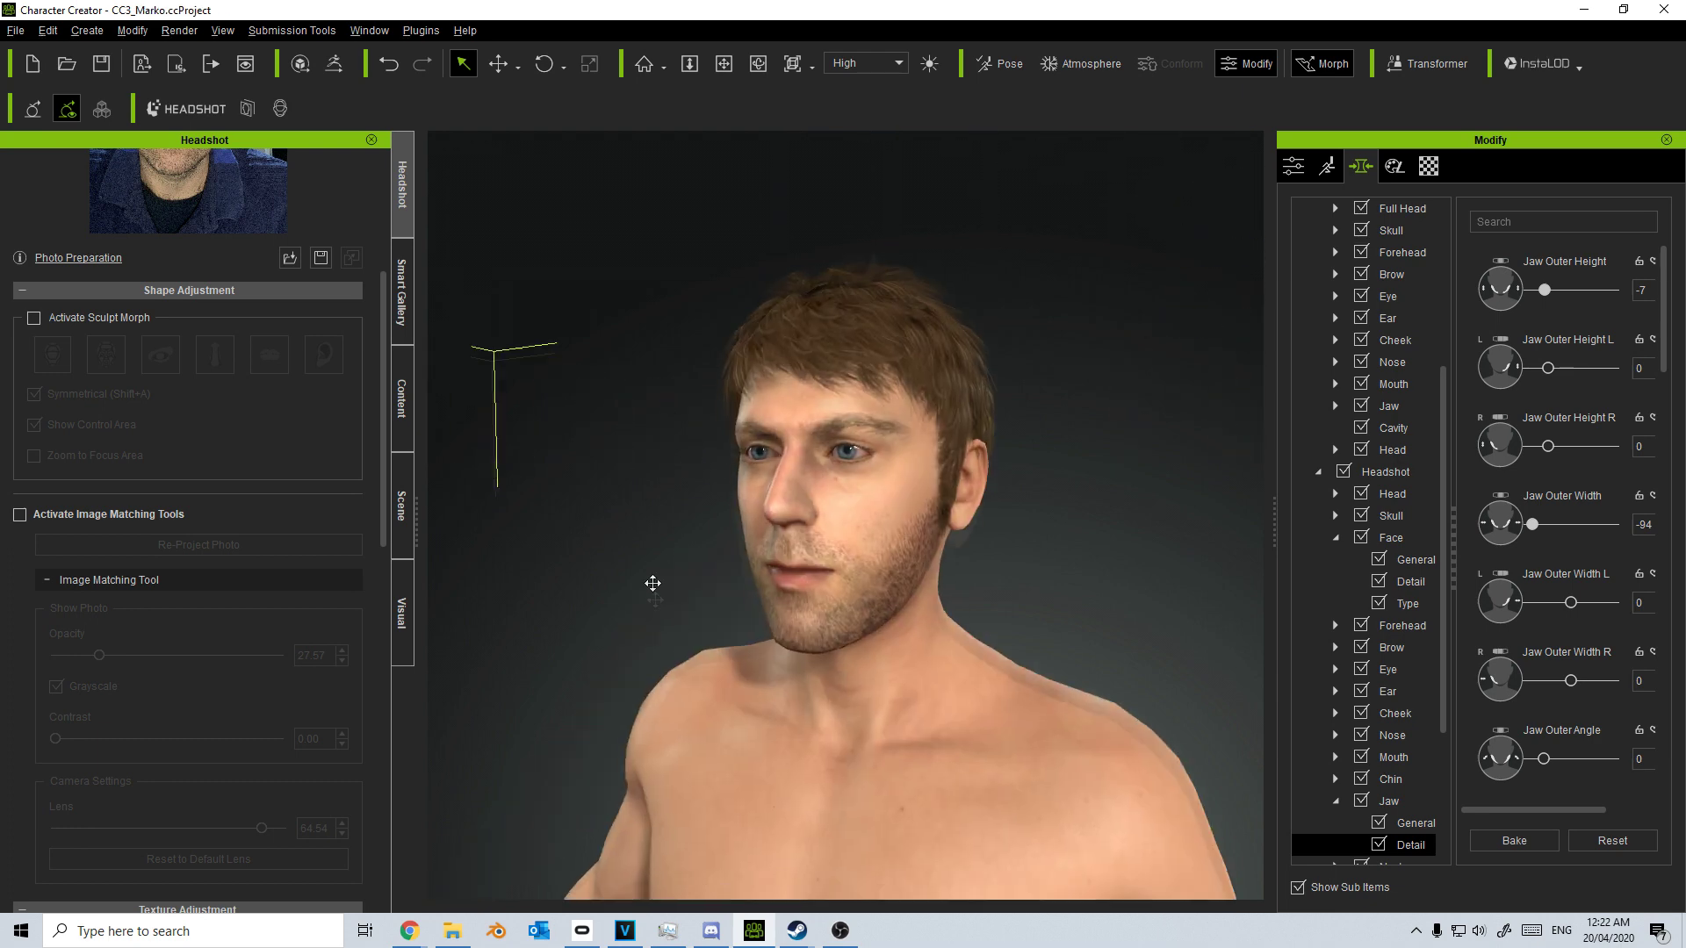
middle_drag(653, 584, 726, 677)
Export the character as FBX (Clothed Character) via File > Export
click(19, 32)
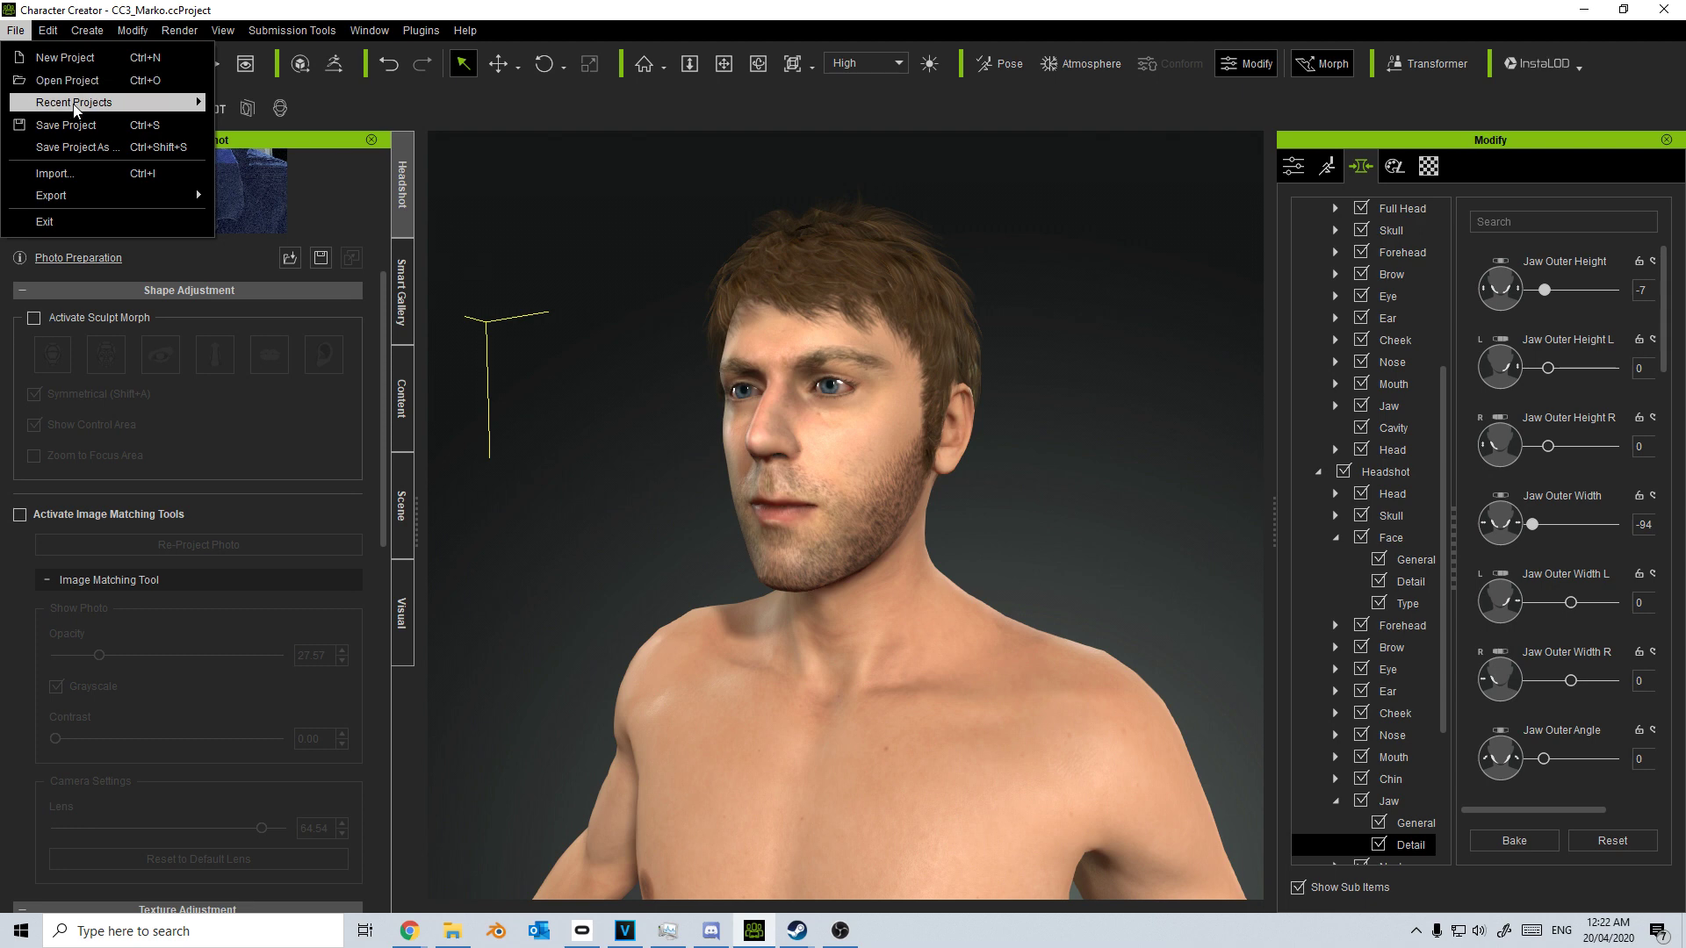
mouse_move(105, 196)
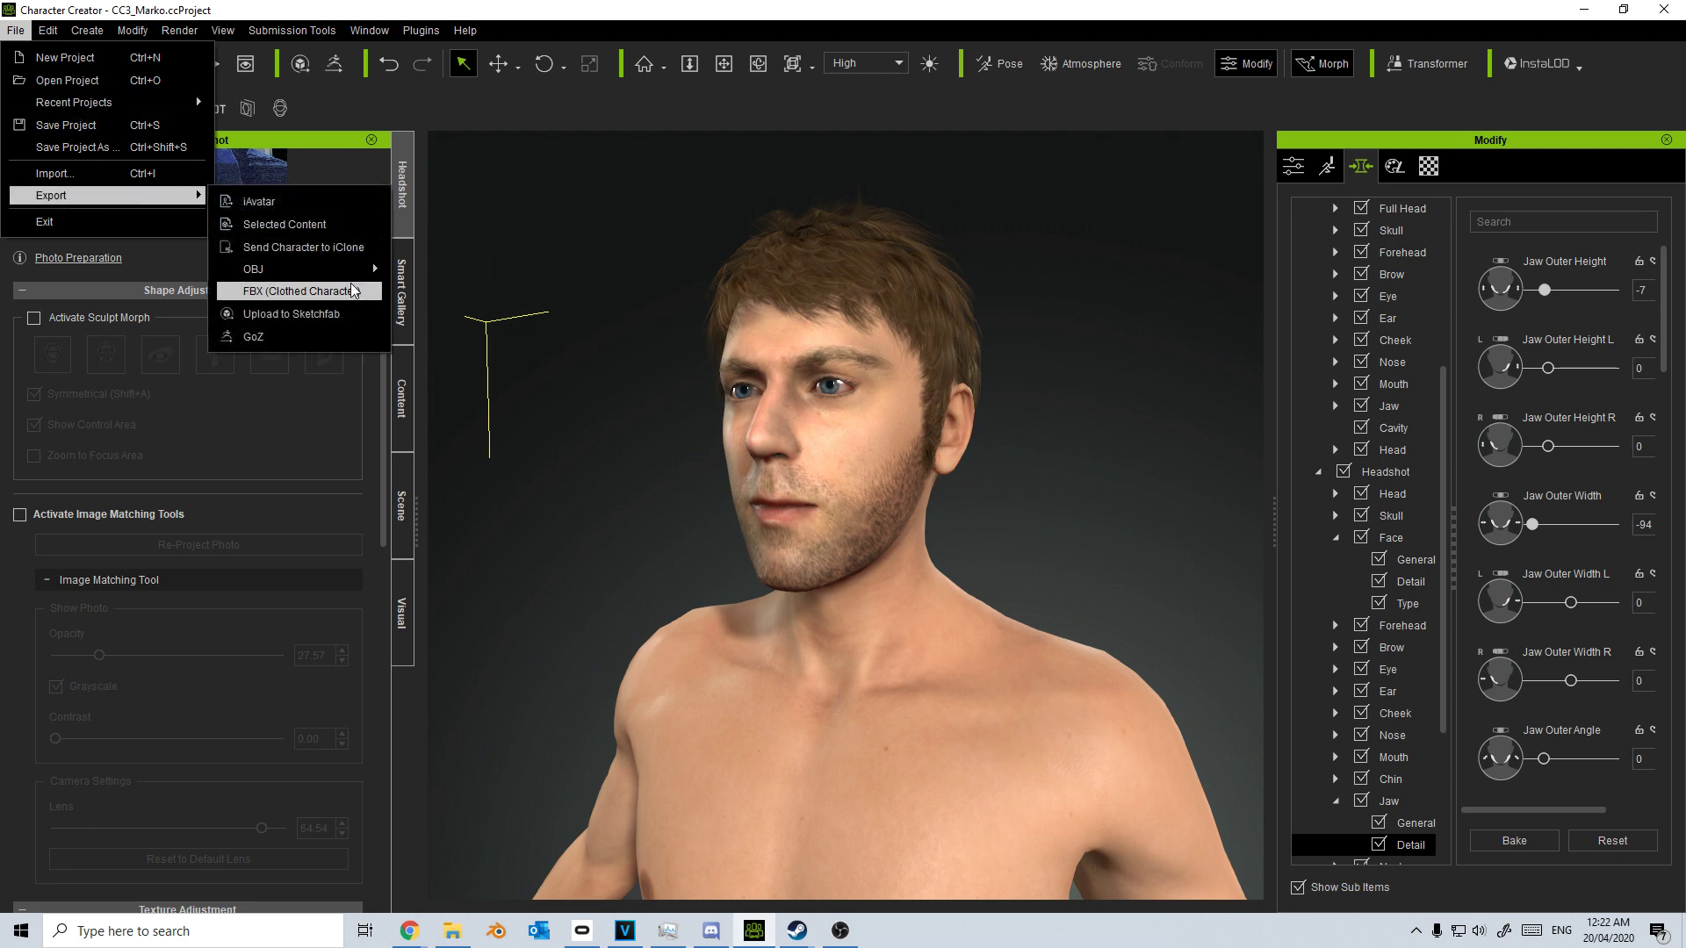
click(982, 8)
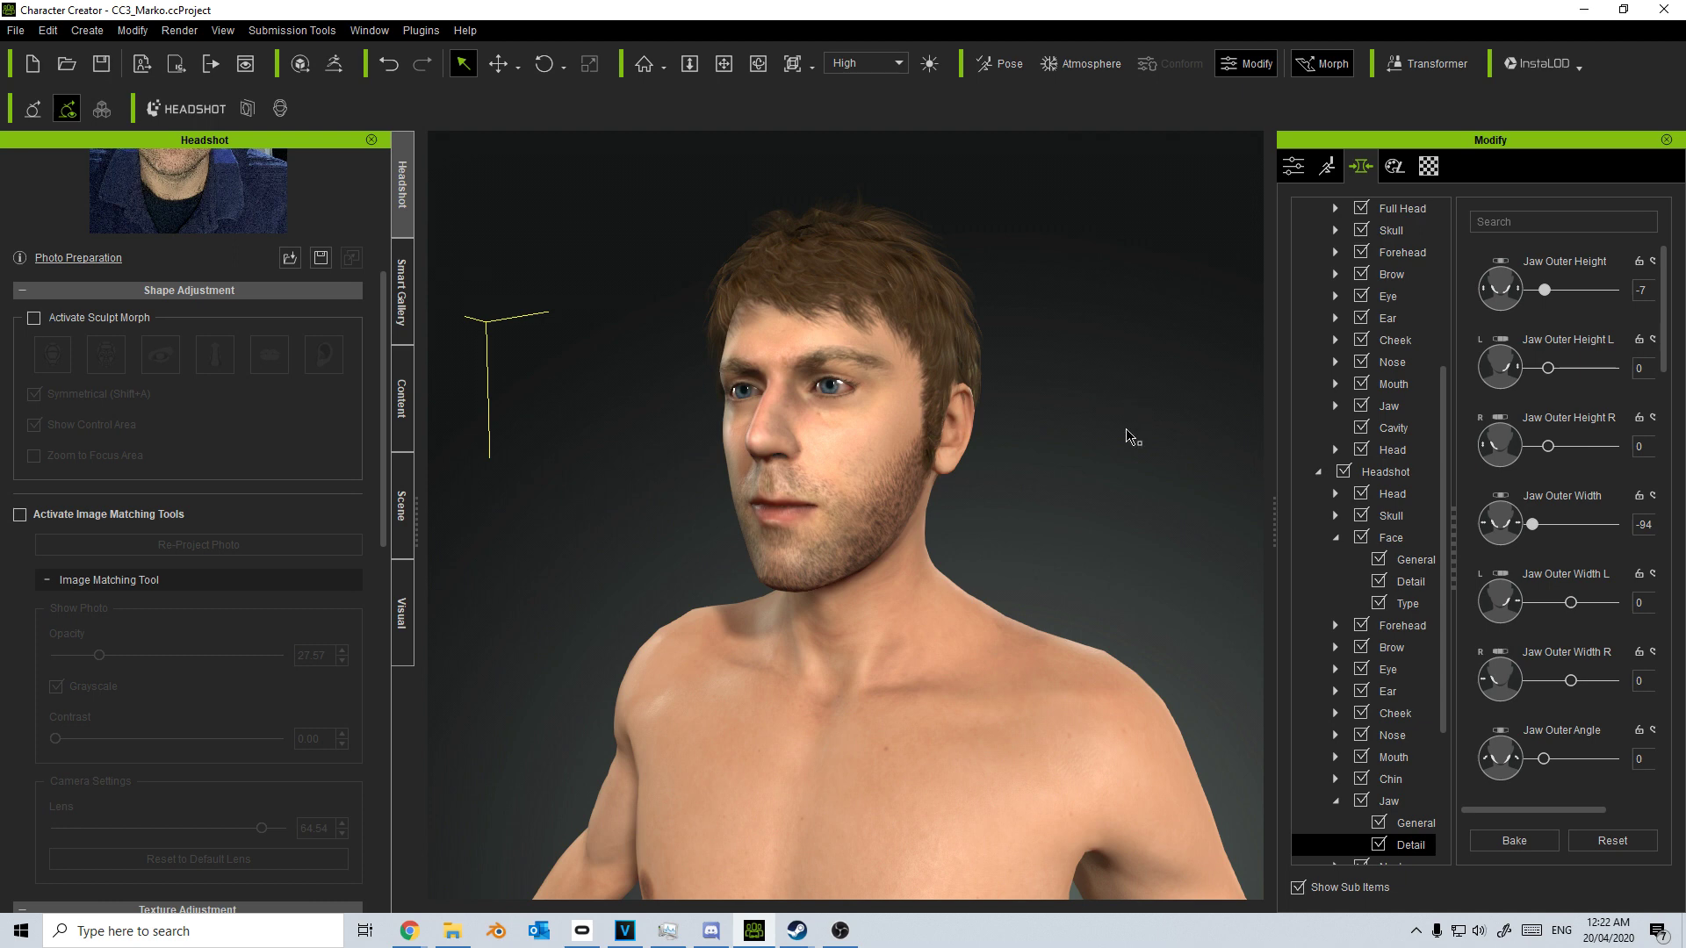
scroll(1025, 550, down, 3)
middle_drag(1031, 580, 1038, 402)
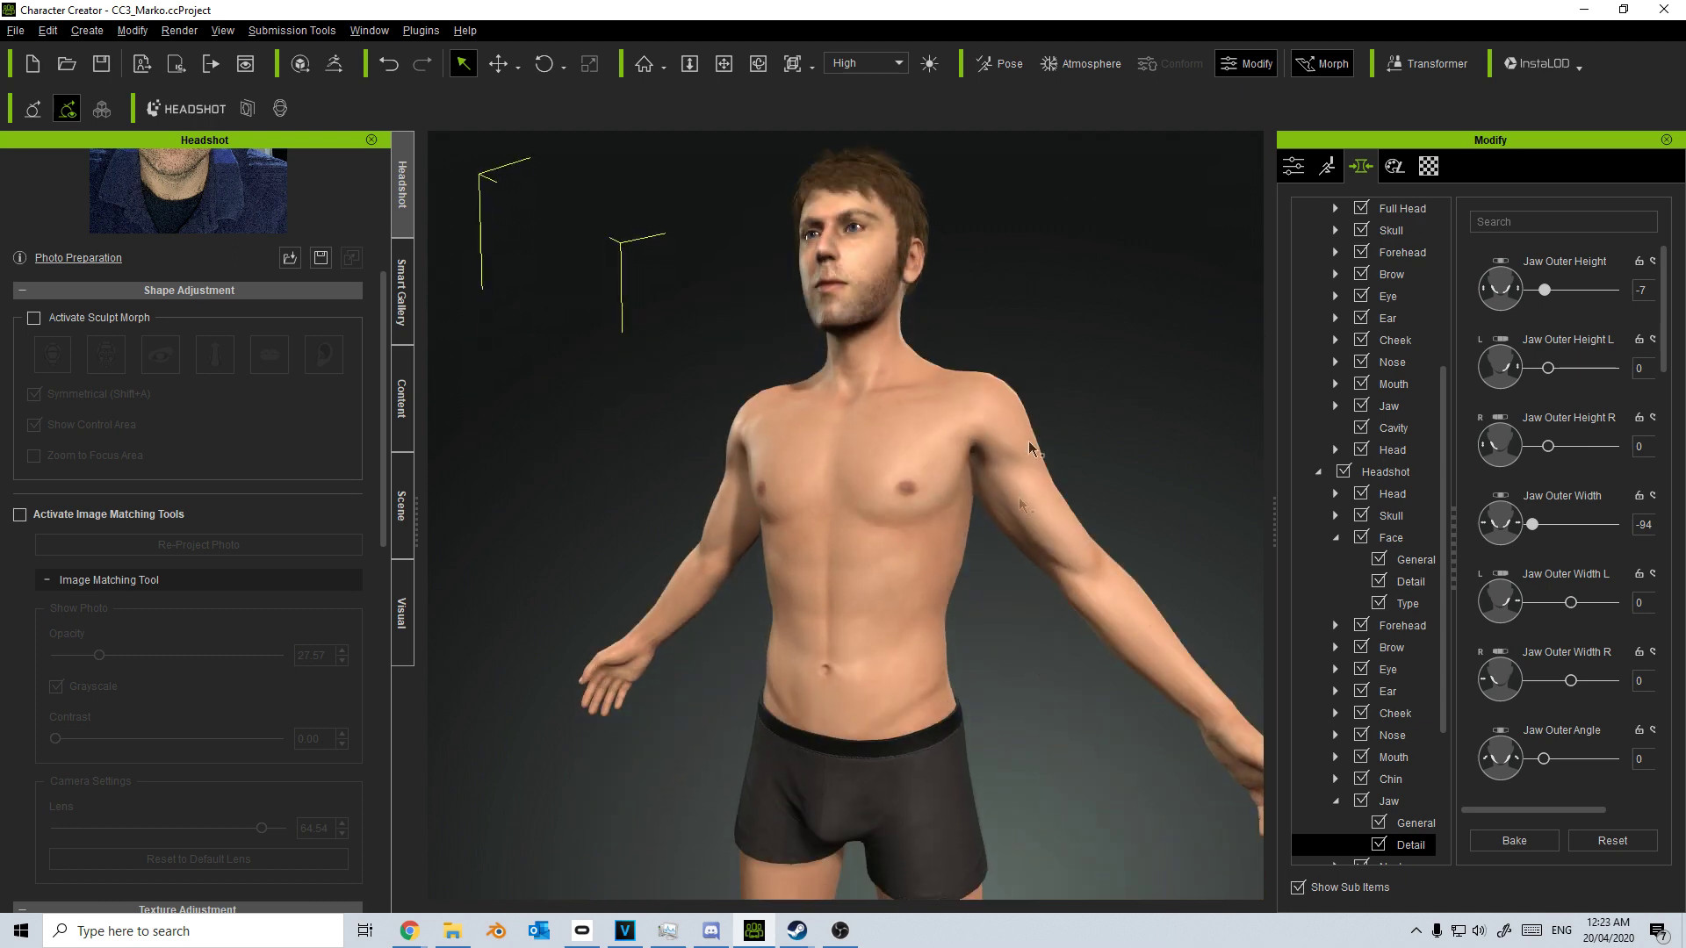